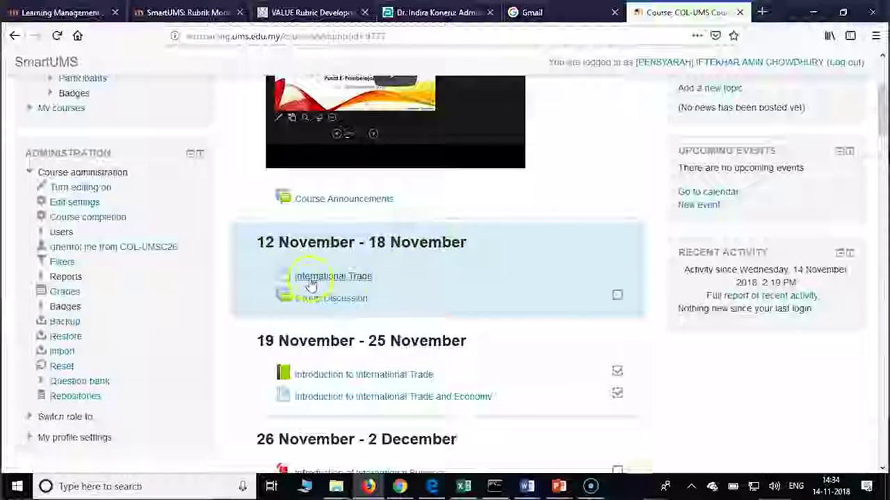
# Step: Turn on course editing and add an Assignment activity to the 26 November - 2 December section
pyautogui.scroll(3, 451, 236)
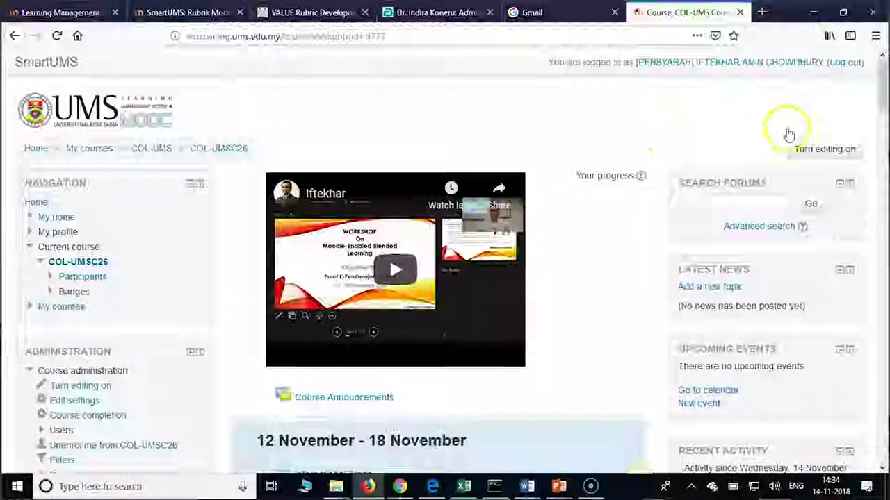
pyautogui.click(820, 150)
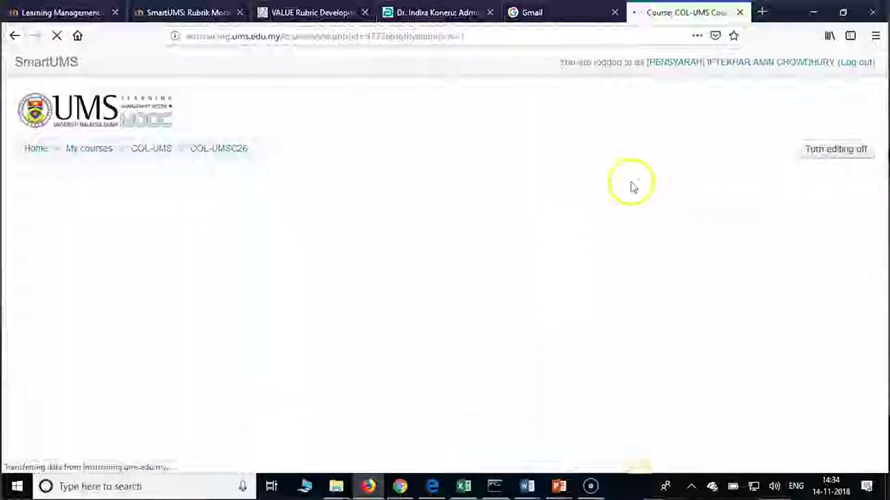
pyautogui.scroll(-5, 551, 236)
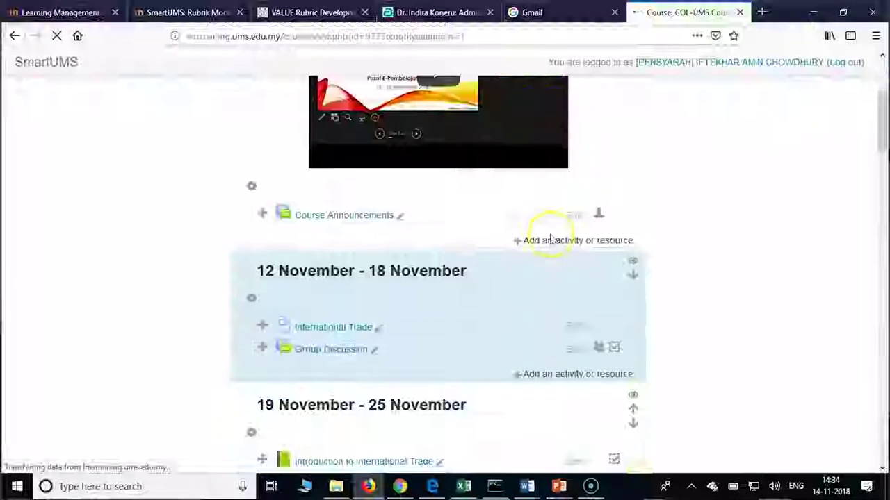
pyautogui.scroll(-3, 551, 239)
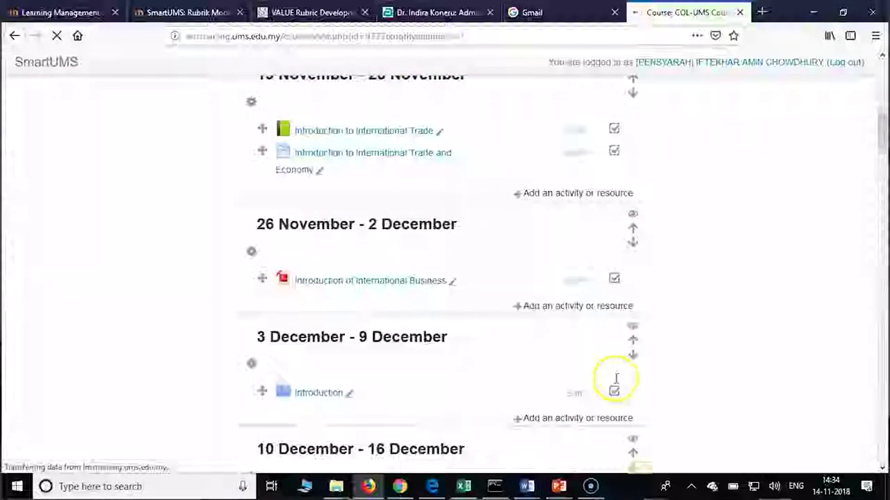
pyautogui.click(575, 307)
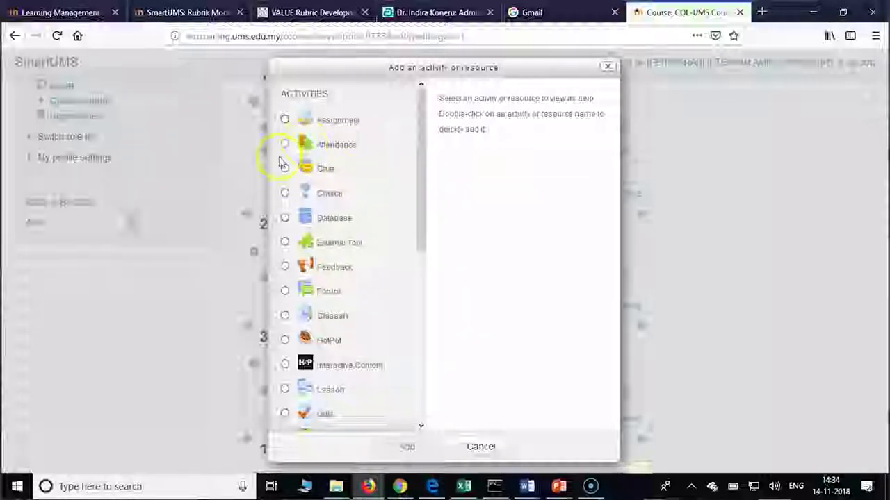
pyautogui.click(285, 123)
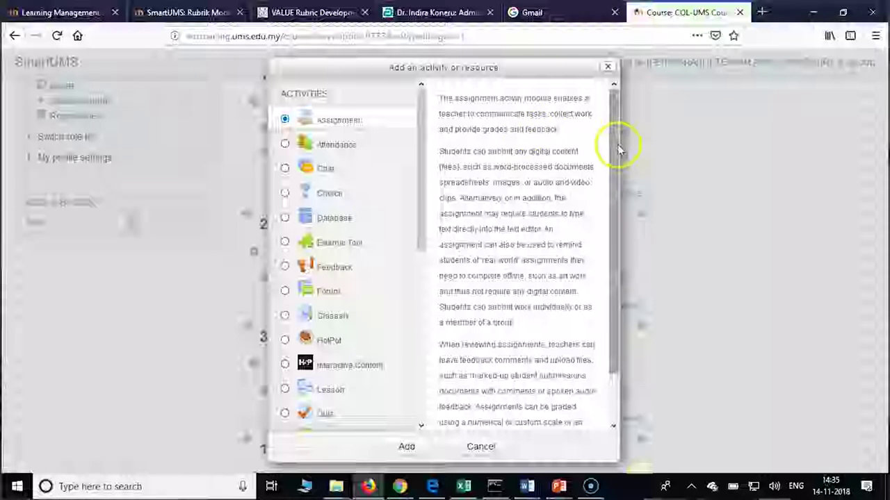
pyautogui.scroll(-1, 617, 160)
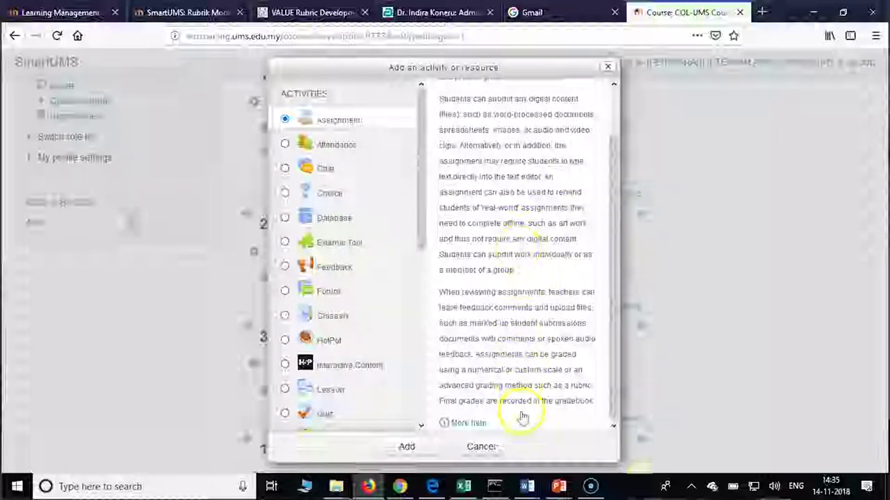
pyautogui.click(406, 449)
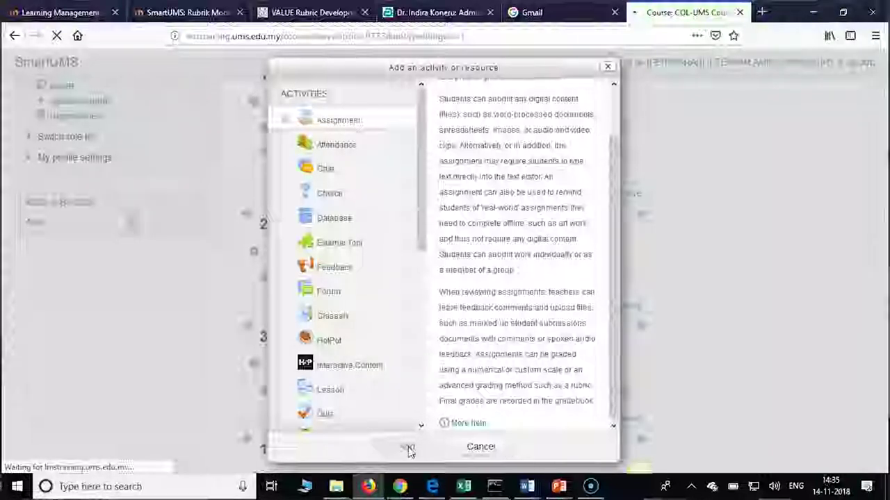
# Step: Name the new assignment "USA and China Trade war" and place the cursor in its description
pyautogui.click(409, 441)
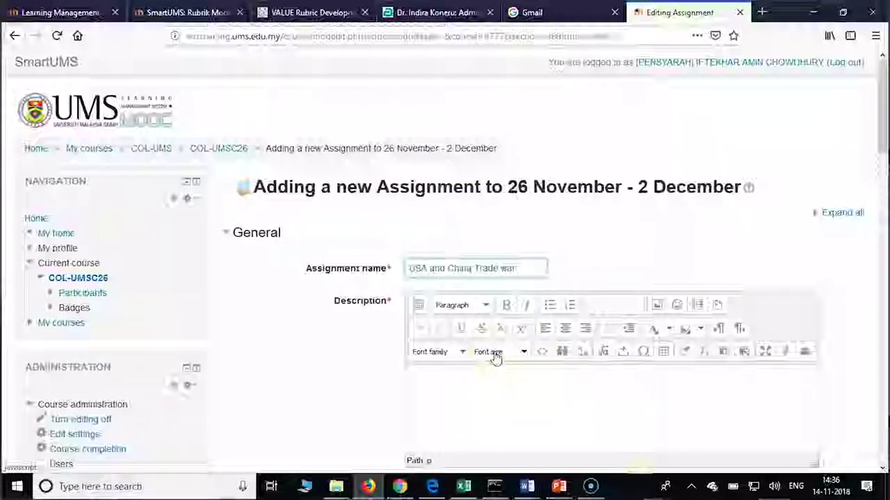
pyautogui.click(517, 399)
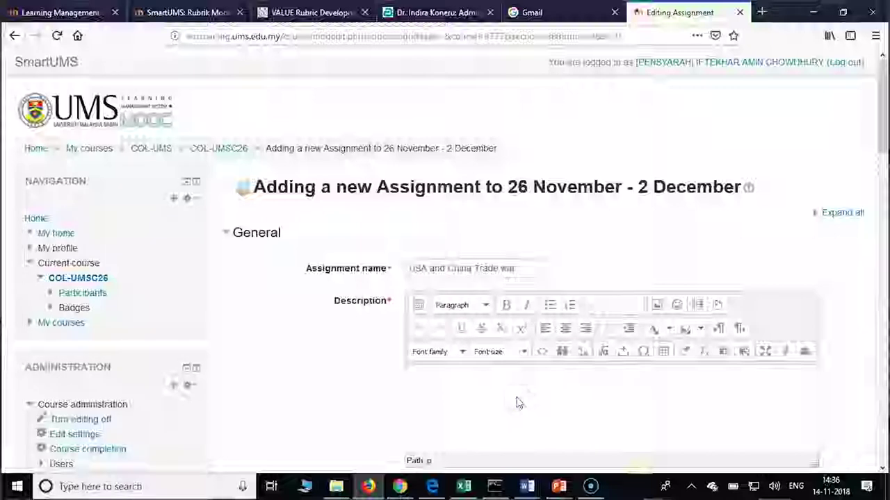
pyautogui.scroll(-2, 518, 402)
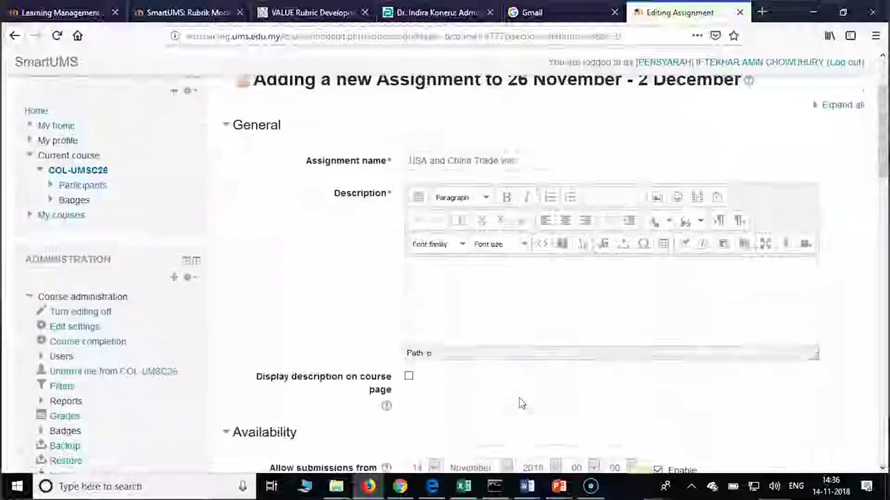
pyautogui.click(524, 284)
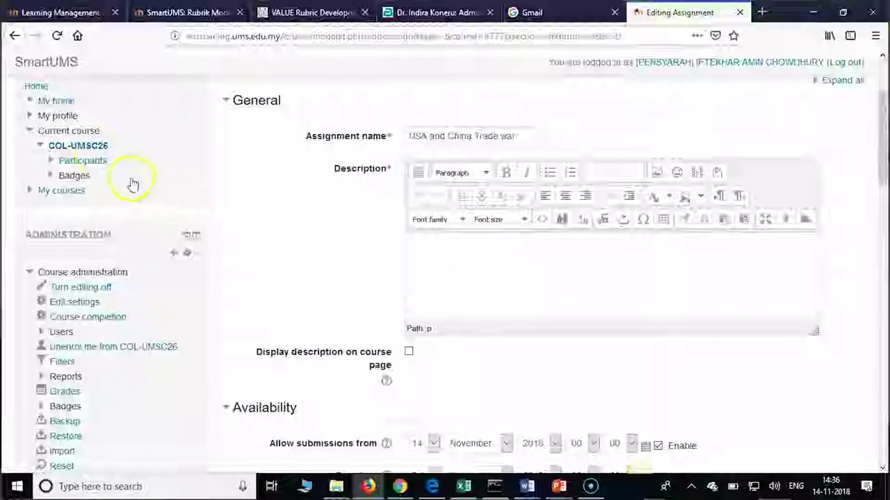
# Step: Open the COL-UMSC26 course page in a separate browser tab and switch to it
pyautogui.rightClick(101, 145)
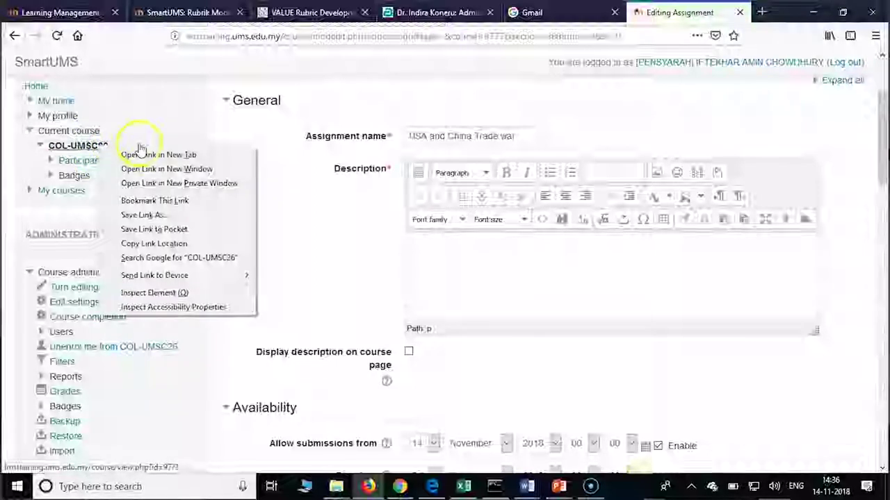
pyautogui.click(159, 155)
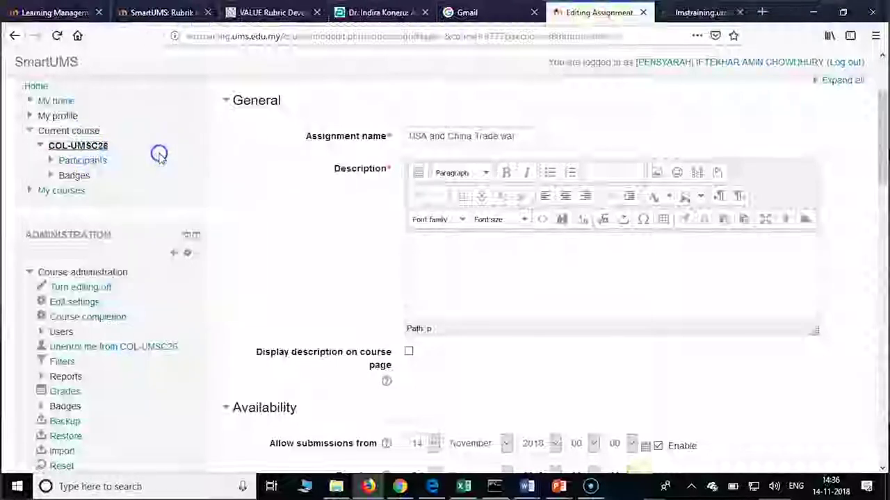
pyautogui.click(695, 12)
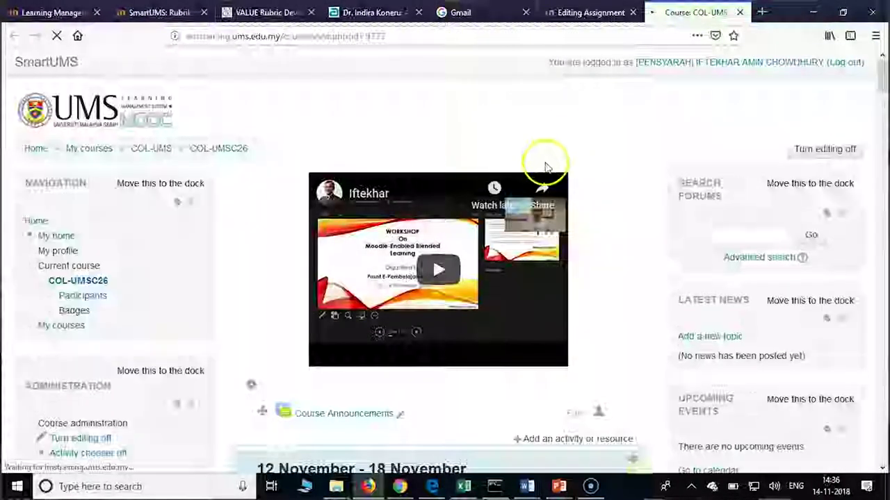
# Step: Copy the linked International Trade title from the 12 November - 18 November section and return to the assignment's description
pyautogui.scroll(-3, 542, 180)
pyautogui.scroll(-1, 540, 179)
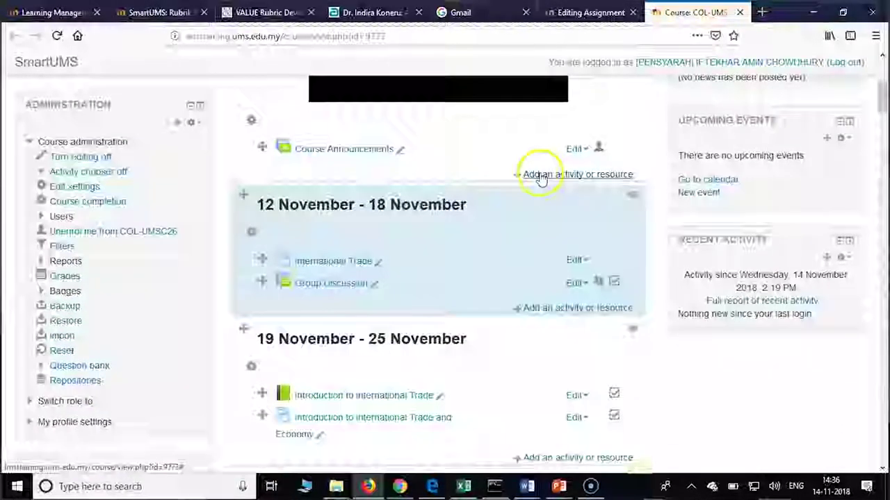
pyautogui.scroll(-2, 362, 264)
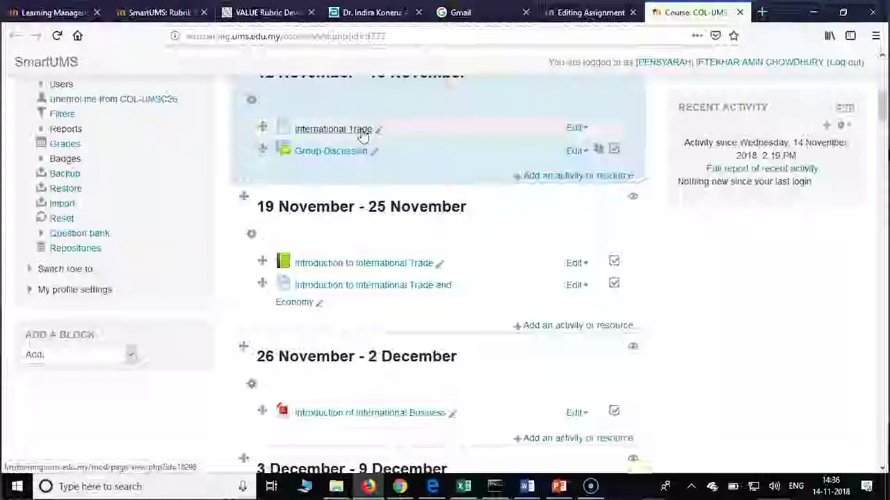
pyautogui.rightClick(362, 136)
pyautogui.click(322, 179)
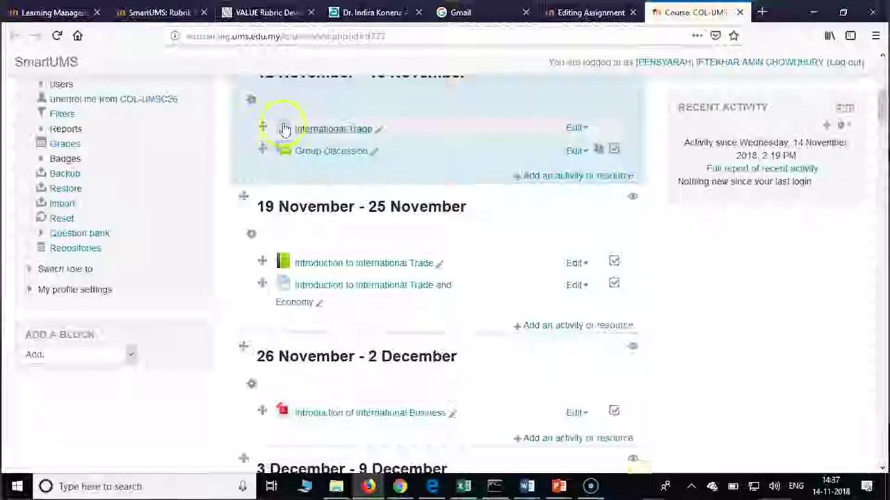
pyautogui.moveTo(413, 133); pyautogui.dragTo(306, 133)
pyautogui.click(368, 149)
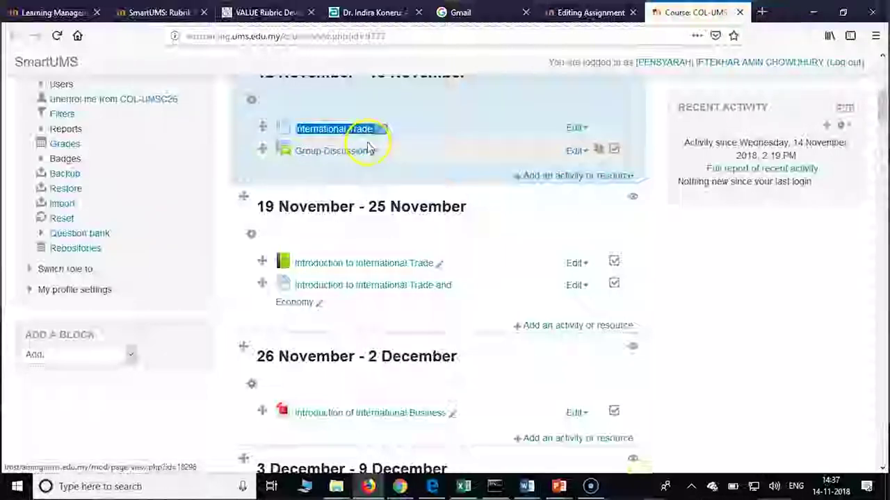
pyautogui.rightClick(332, 134)
pyautogui.click(379, 243)
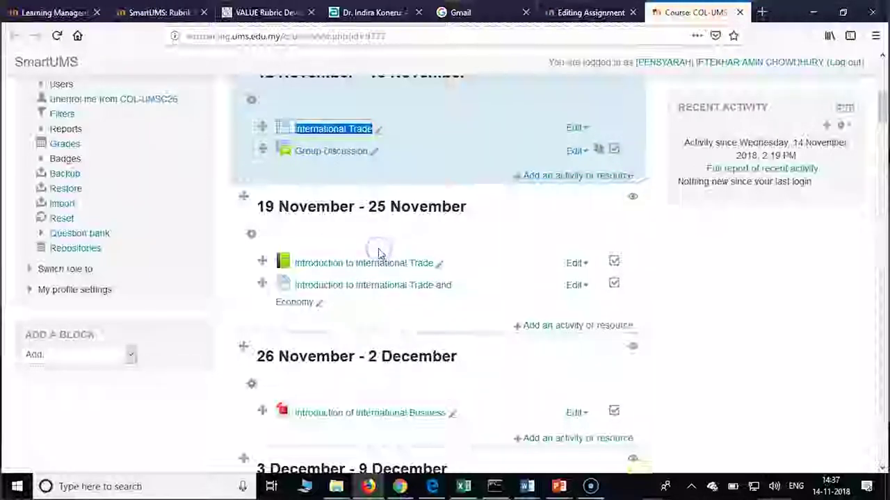
pyautogui.click(600, 14)
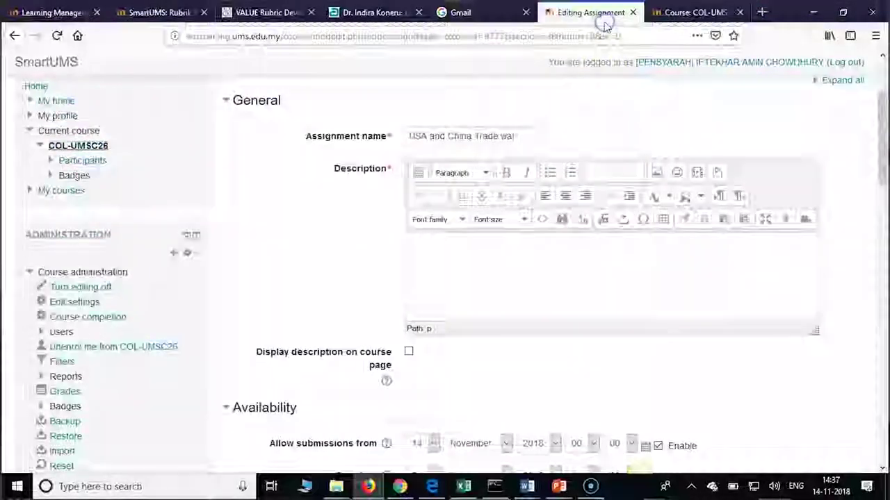
pyautogui.click(515, 262)
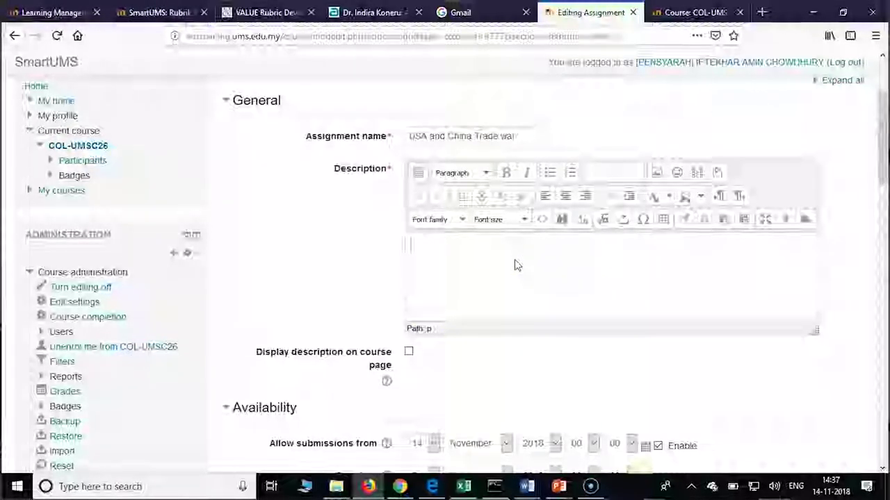
pyautogui.hotkey('ctrl', 'v')
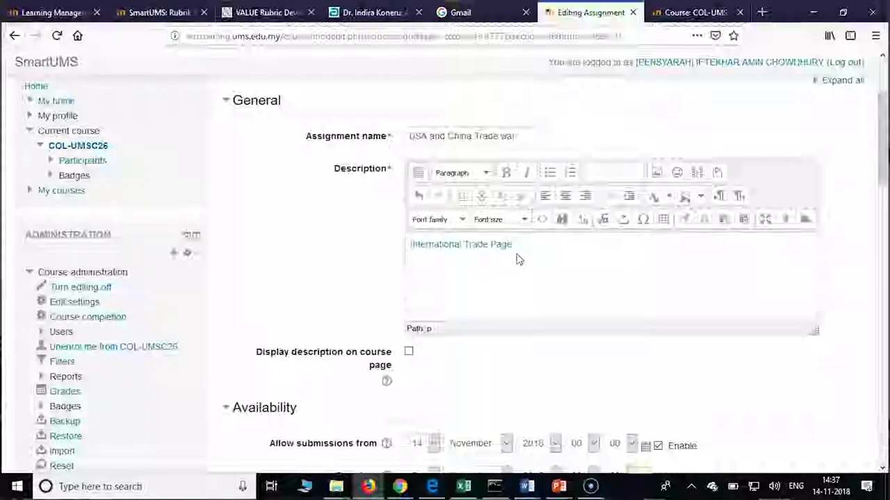
pyautogui.click(498, 251)
pyautogui.click(518, 252)
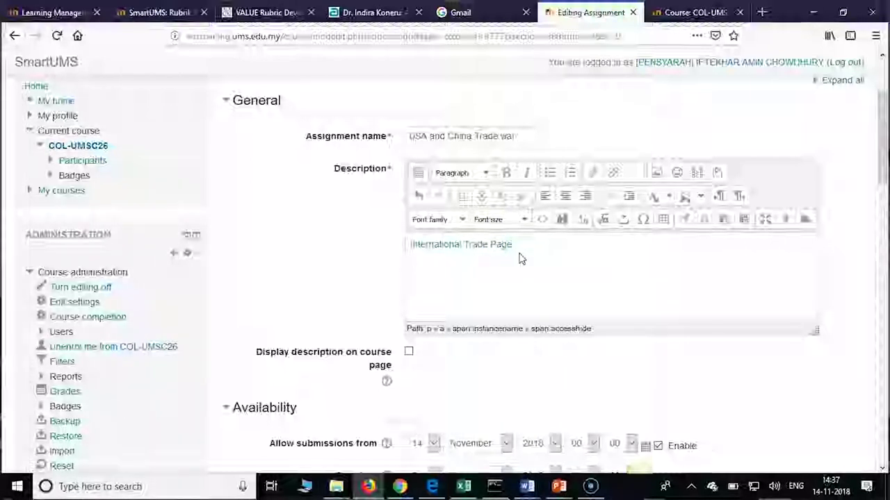
pyautogui.hotkey('ctrl', 'a')
pyautogui.press('BackSpace')
# Step: Enter "Watch the video on" in the assignment description, followed by the copied International Trade link
pyautogui.write('Watch the v')
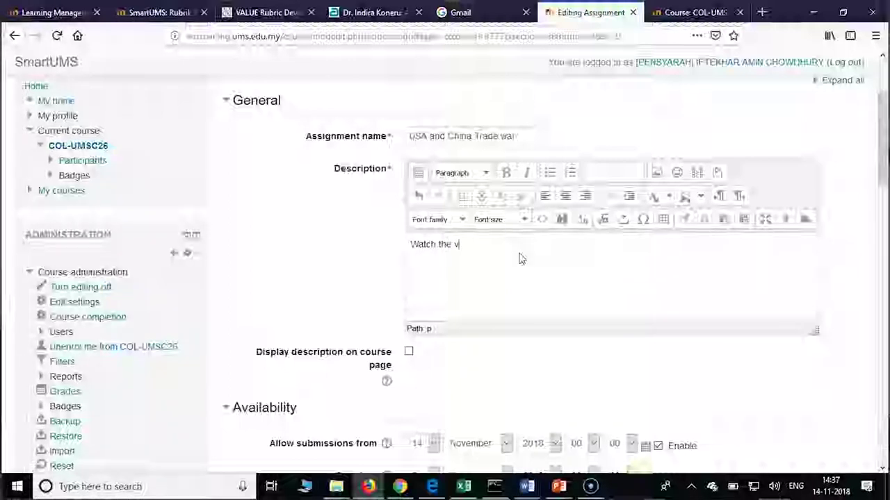
pyautogui.write('ideo ')
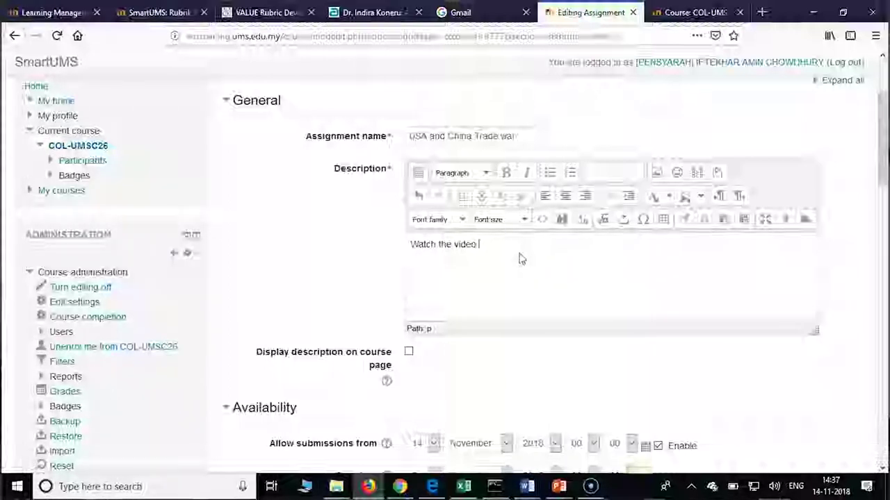
pyautogui.write('on')
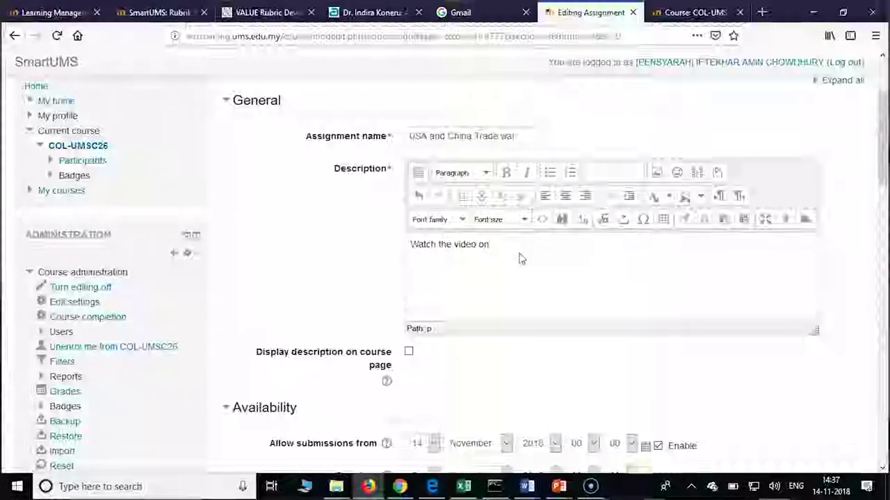
pyautogui.hotkey('ctrl', 'v')
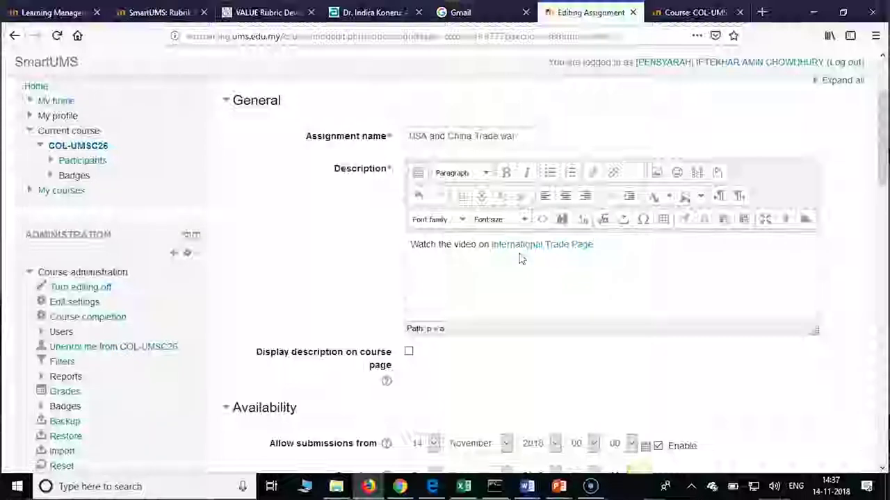
# Step: Delete the word "Page" from the end of the International Trade link in the description
pyautogui.click(584, 291)
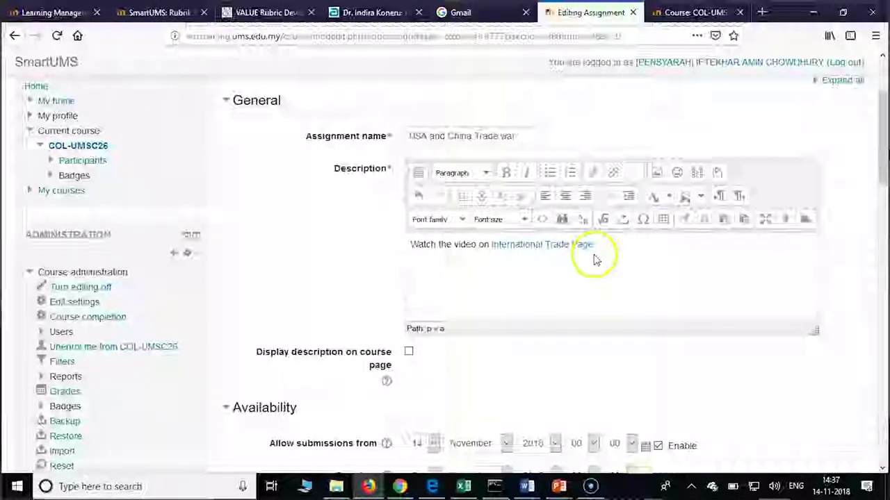
pyautogui.click(592, 259)
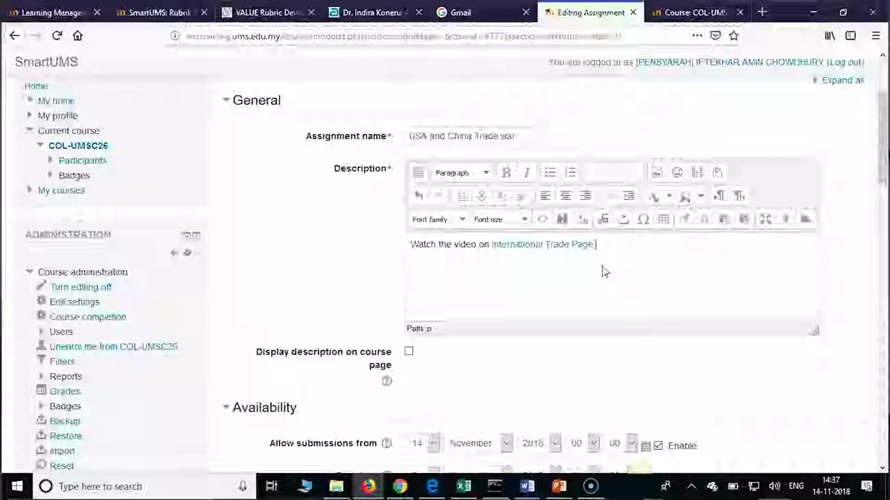
pyautogui.click(593, 244)
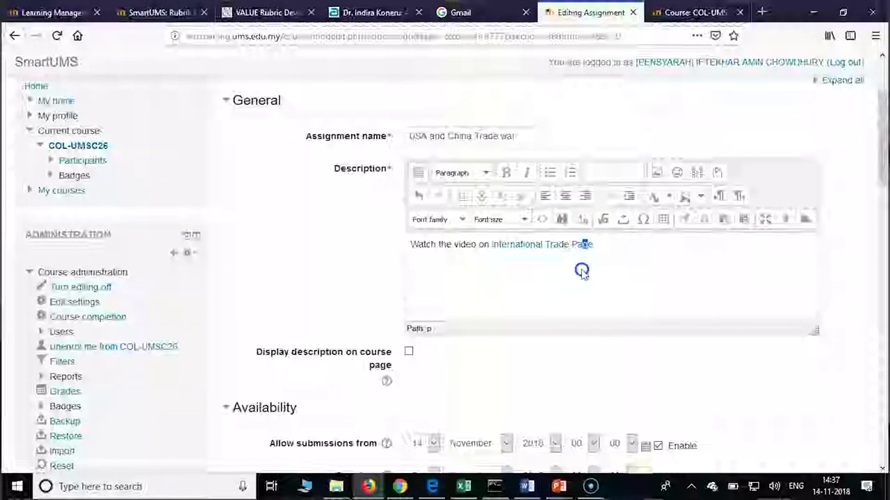
pyautogui.click(596, 244)
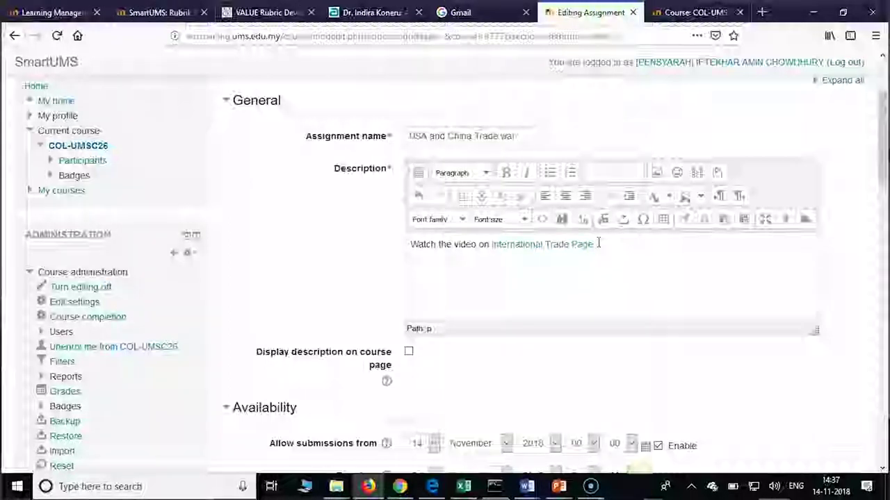
pyautogui.moveTo(597, 244); pyautogui.dragTo(570, 244)
pyautogui.press('BackSpace')
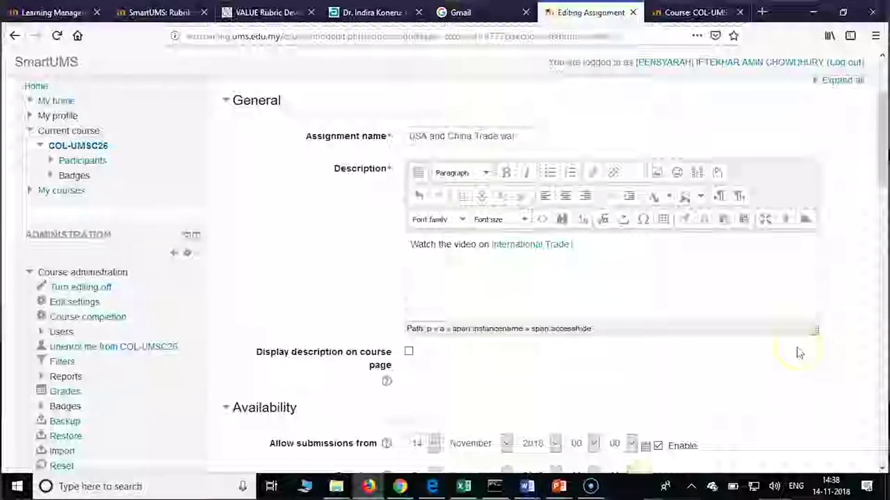
pyautogui.write('nd')
pyautogui.press('BackSpace')
pyautogui.press('BackSpace')
pyautogui.press('BackSpace')
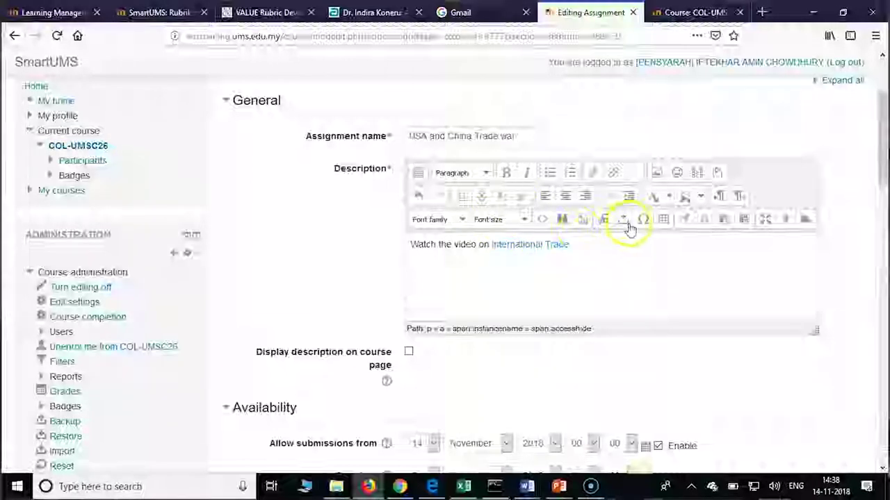
# Step: Set the text colour to black and continue the description after the link with "and find out the pros and cons of USA-China"
pyautogui.click(668, 199)
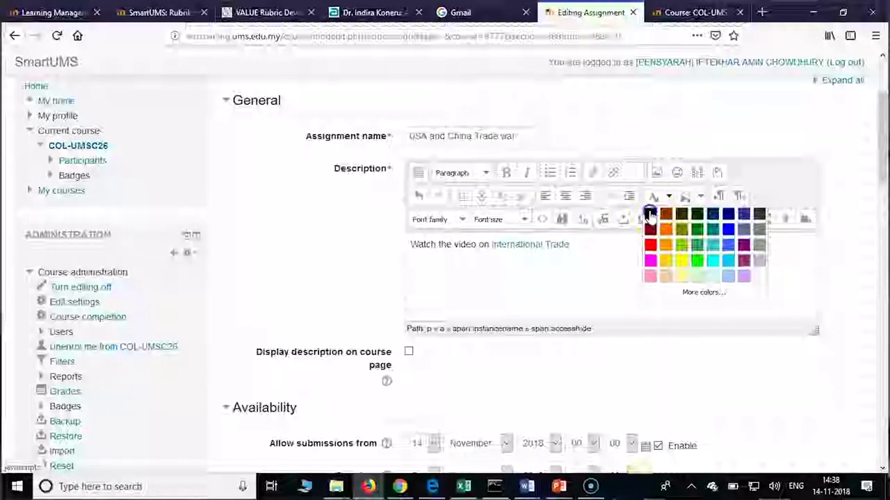
pyautogui.click(650, 214)
pyautogui.click(639, 268)
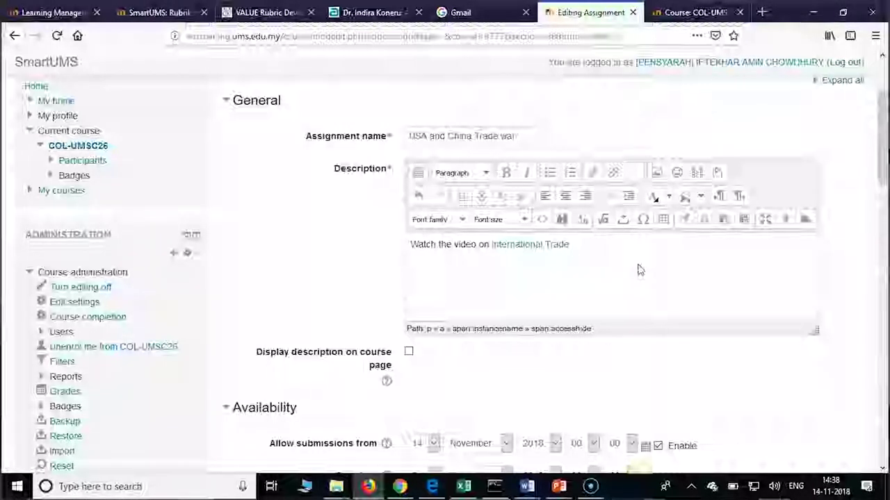
pyautogui.write('and ')
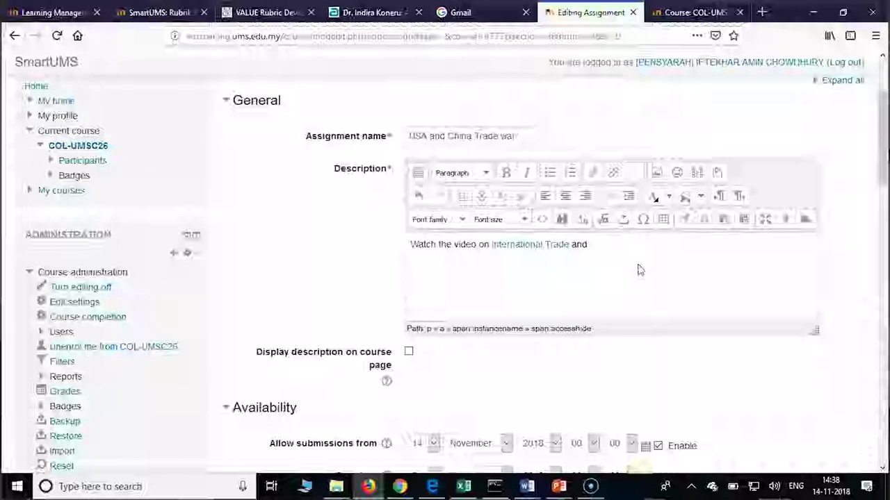
pyautogui.write('find out the')
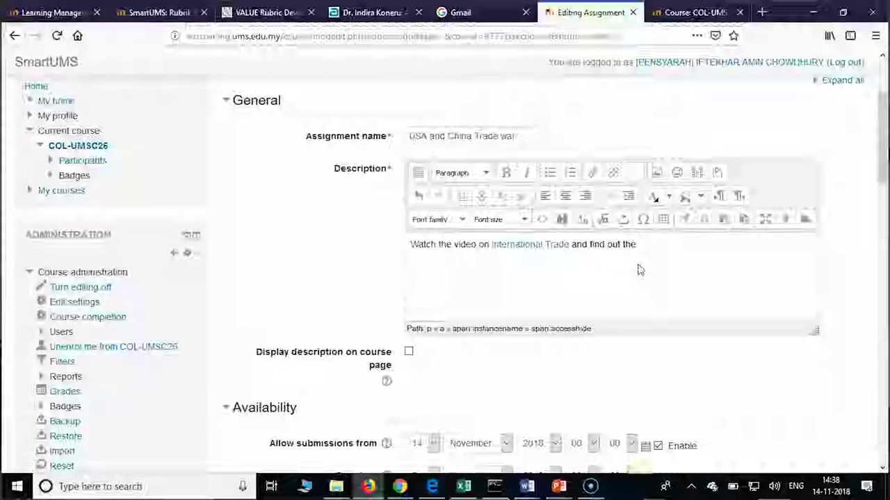
pyautogui.write('pros')
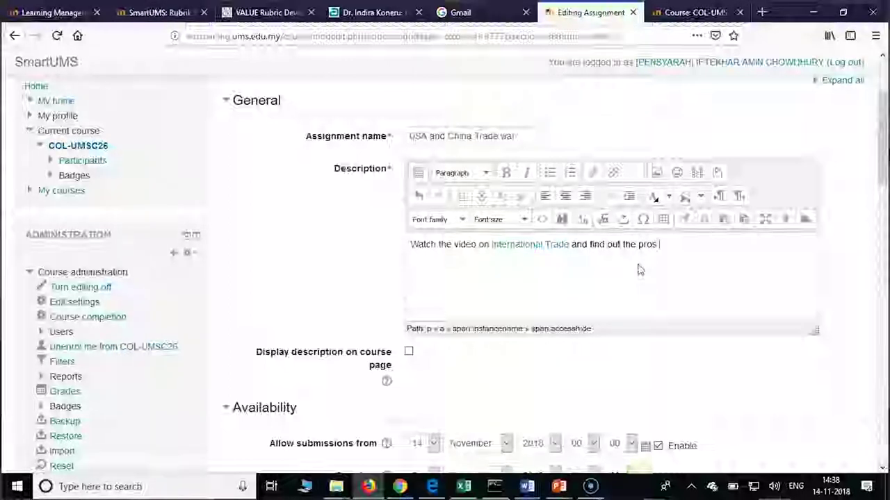
pyautogui.write(' and cons o')
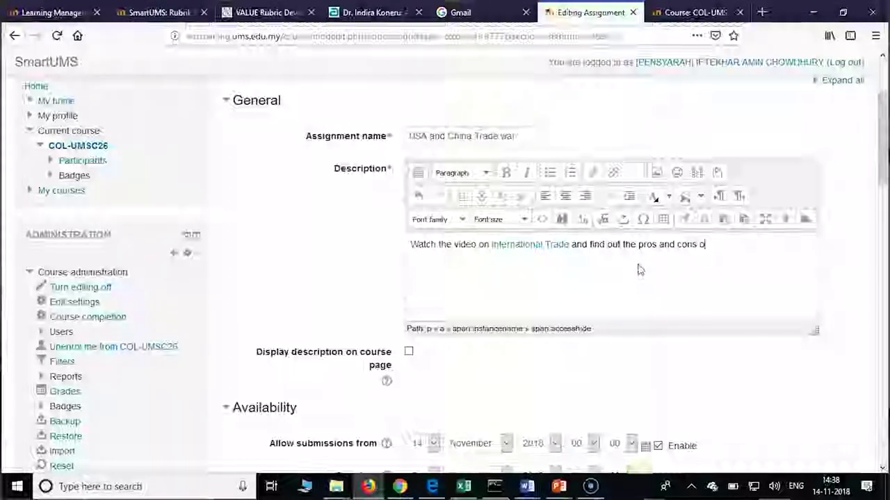
pyautogui.write('f USA-')
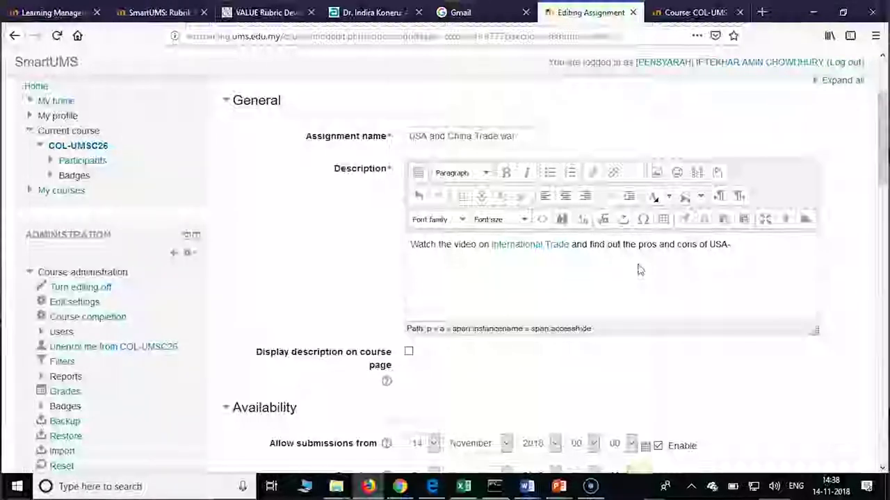
pyautogui.write('China Tra')
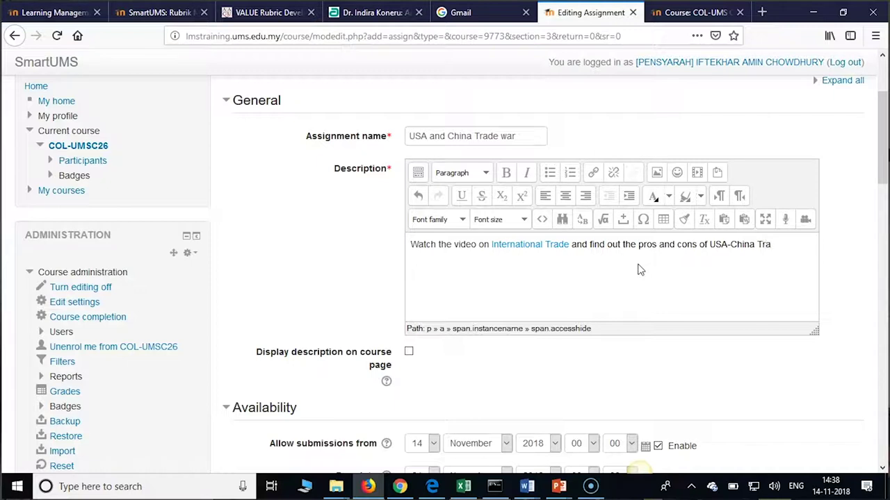
# Step: Complete the sentence after "USA-China" with "trade war in world economy", using a lowercase "trade"
pyautogui.write('dewar')
pyautogui.press('BackSpace')
pyautogui.press('BackSpace')
pyautogui.press('BackSpace')
pyautogui.press('BackSpace')
pyautogui.press('BackSpace')
pyautogui.press('BackSpace')
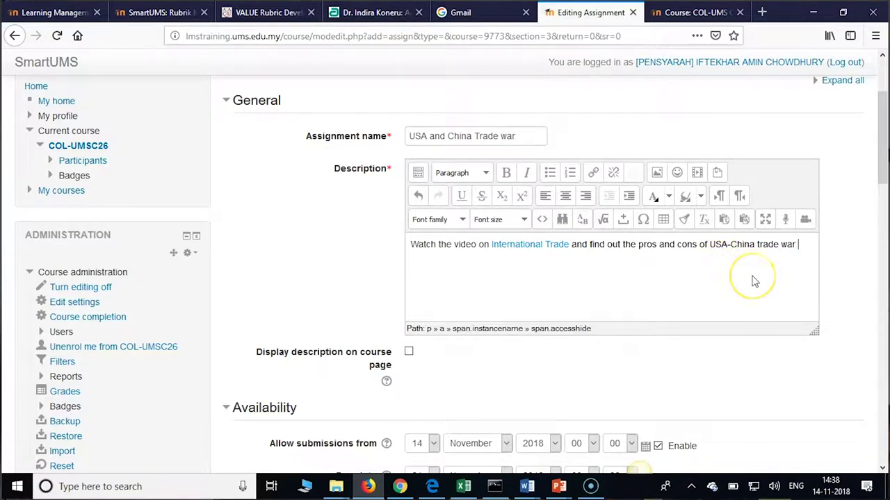
pyautogui.write('world economy')
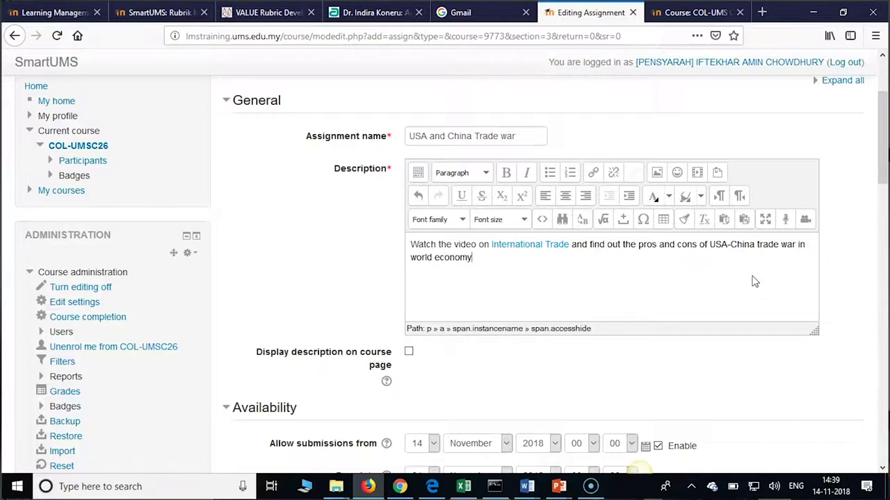
# Step: Replace the word "in" before "world economy" in the description with "toewards"
pyautogui.click(799, 245)
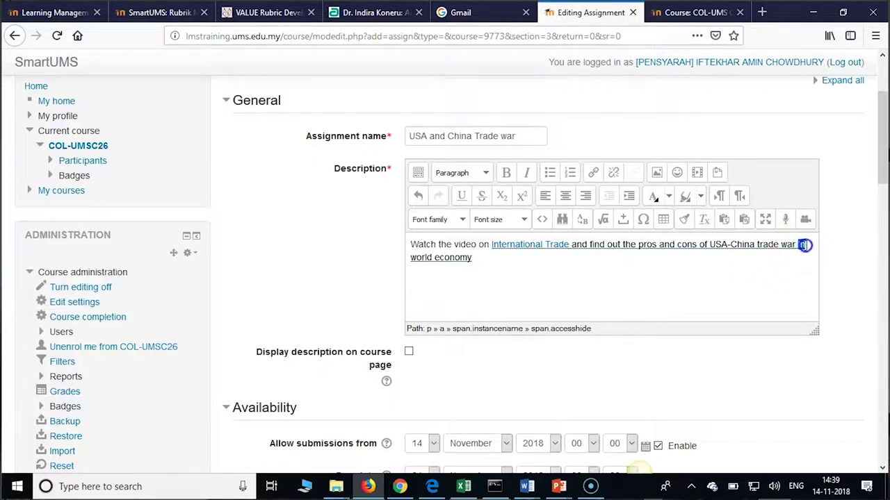
pyautogui.doubleClick(800, 245)
pyautogui.write('toewar')
pyautogui.write('sd')
pyautogui.press('BackSpace')
pyautogui.press('BackSpace')
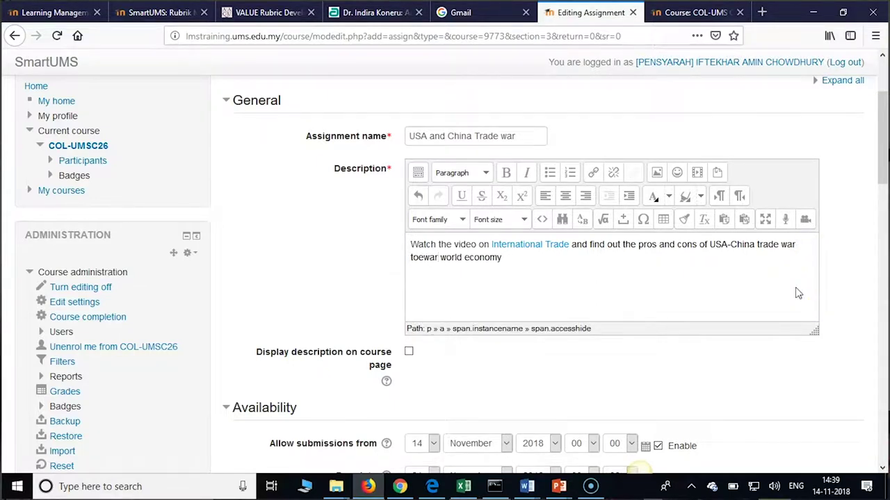
pyautogui.write('ds')
# Step: Cut all the text following the International Trade link and paste it into a new paragraph below
pyautogui.click(574, 243)
pyautogui.moveTo(572, 244); pyautogui.dragTo(532, 271)
pyautogui.hotkey('ctrl', 'c')
pyautogui.press('BackSpace')
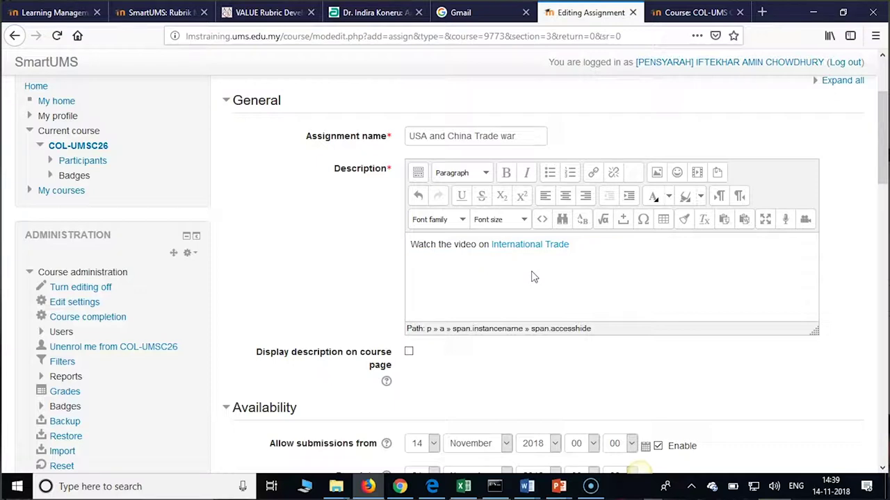
pyautogui.press('Right')
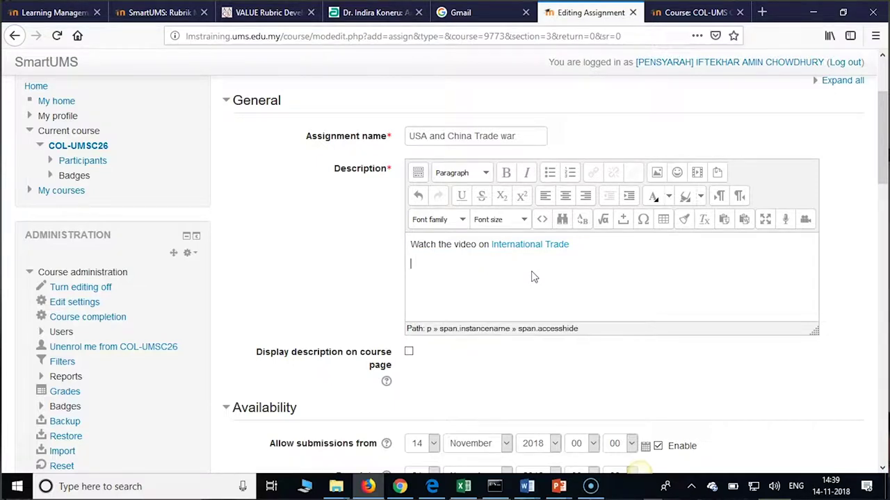
pyautogui.hotkey('ctrl', 'v')
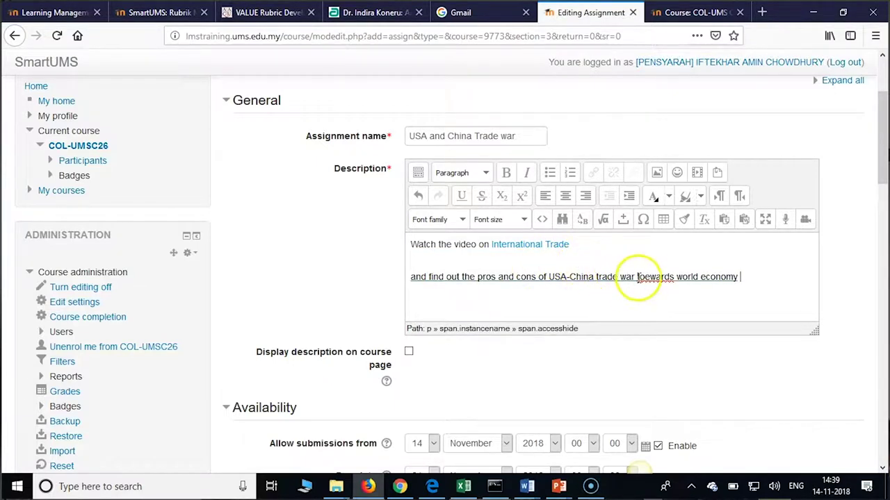
# Step: Correct "toewards" to "towards" and join the pasted text back onto the line with the International Trade link
pyautogui.click(646, 279)
pyautogui.press('BackSpace')
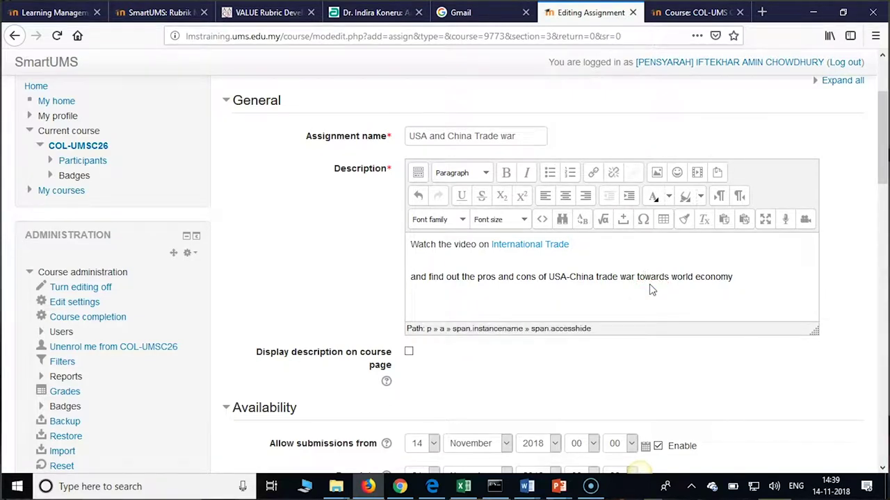
pyautogui.press('Delete')
pyautogui.press('Delete')
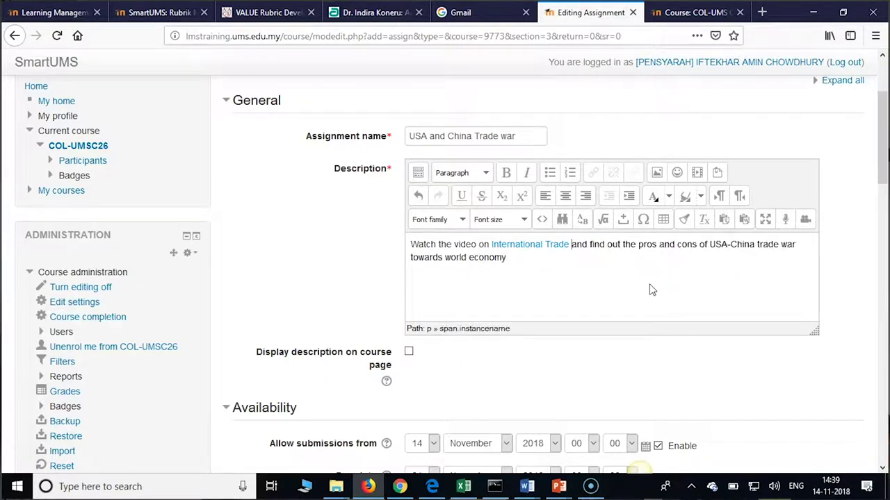
# Step: End the description's sentence with a period after "world economy"
pyautogui.click(533, 279)
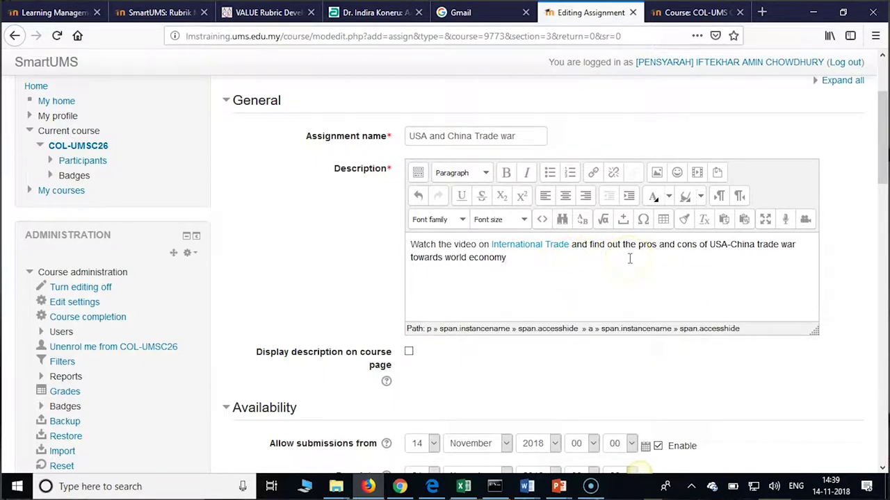
pyautogui.scroll(-2, 631, 271)
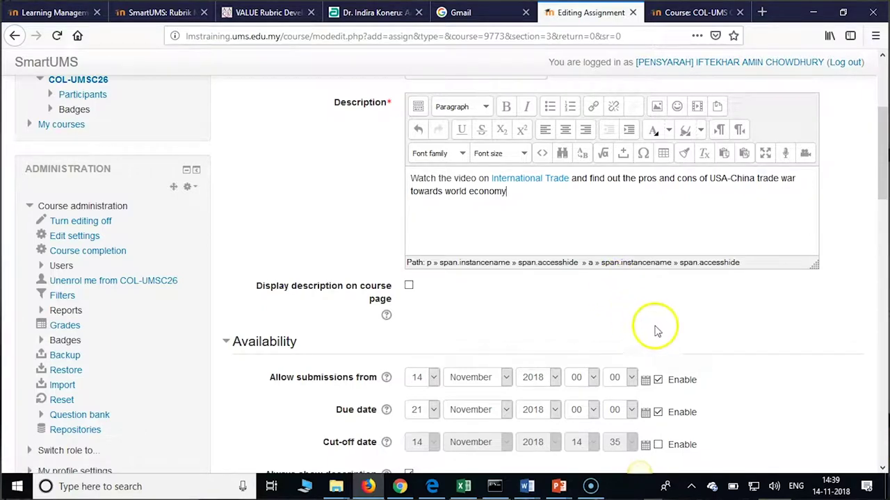
pyautogui.scroll(4, 661, 309)
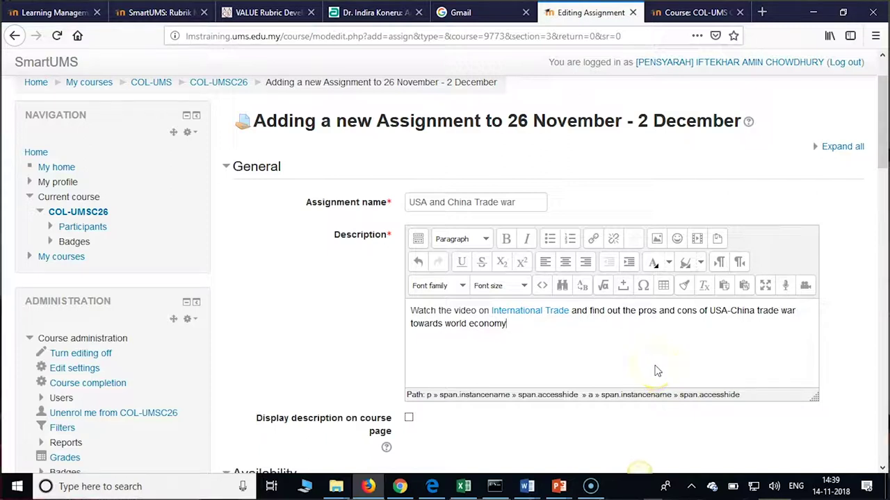
pyautogui.click(510, 324)
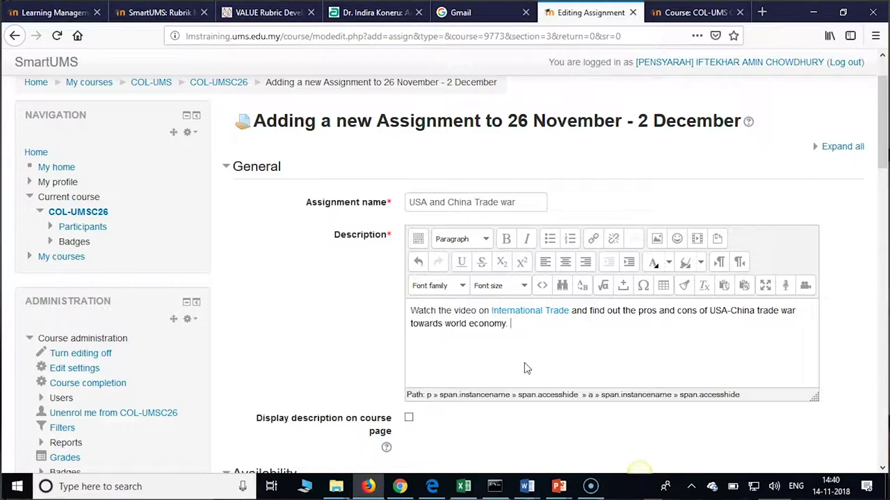
# Step: Add 'Click on the "Add Submission" button' after the first sentence and delete its closing quotation mark
pyautogui.scroll(-2, 526, 368)
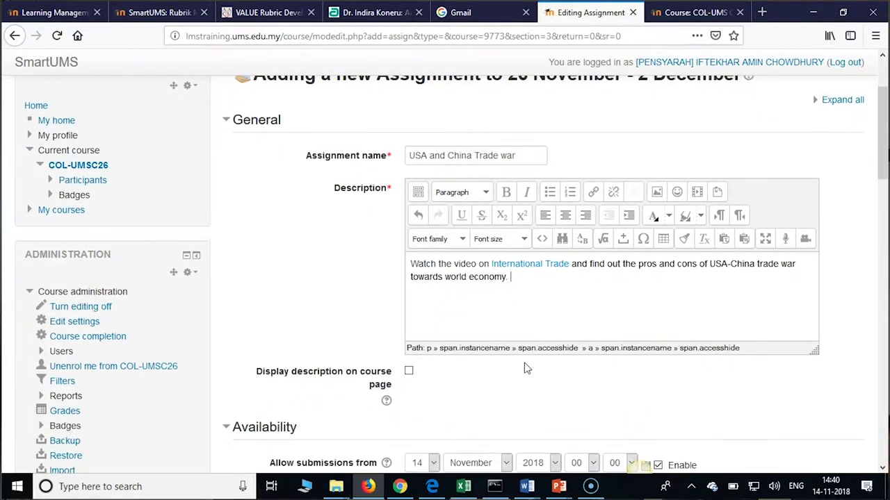
pyautogui.click(561, 319)
pyautogui.write('Clic')
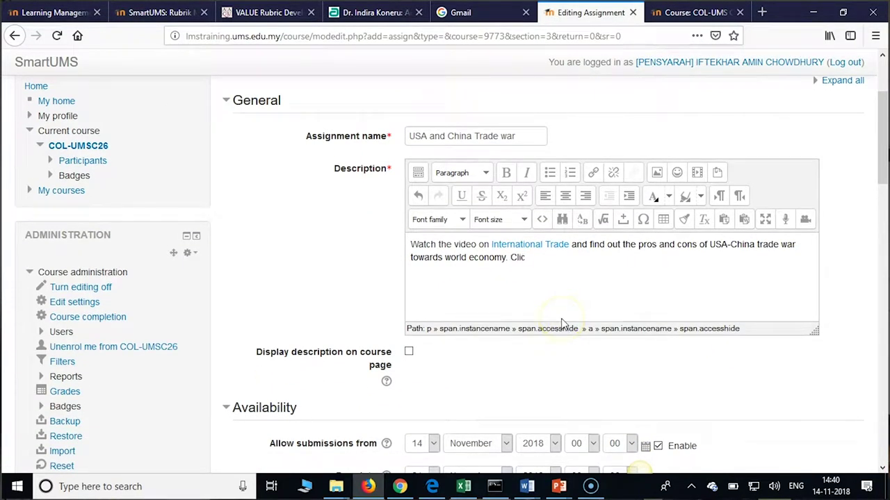
pyautogui.write('k on the "Add S')
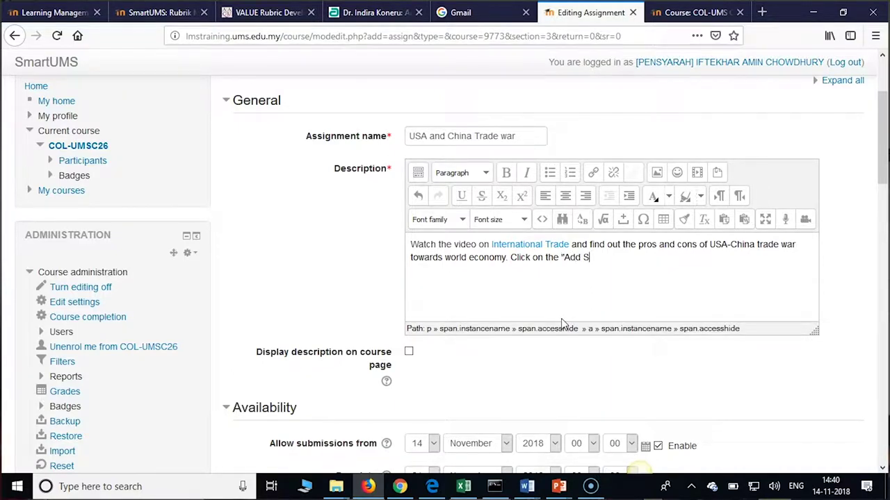
pyautogui.write('ubmission')
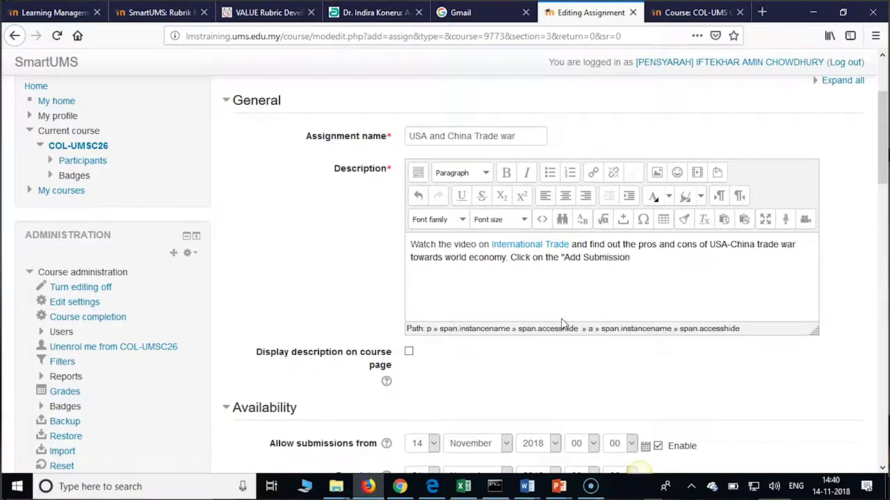
pyautogui.write('" button')
pyautogui.click(634, 258)
pyautogui.press('BackSpace')
pyautogui.press('BackSpace')
# Step: Isolate the text after International Trade in its own paragraph, remove its hyperlink, and rejoin it to the line above
pyautogui.click(570, 243)
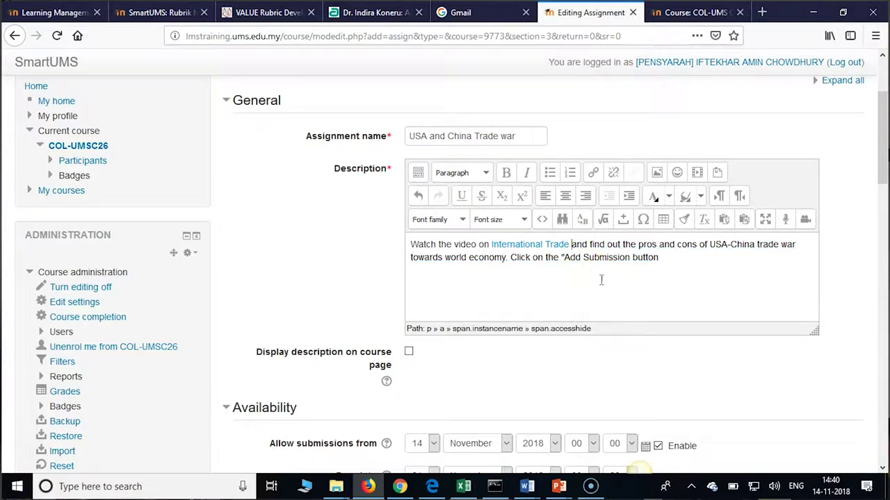
pyautogui.press('Return')
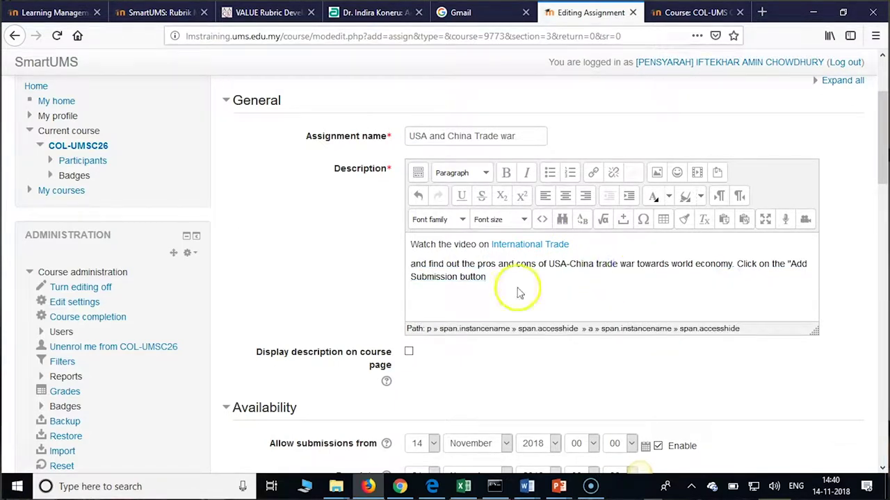
pyautogui.moveTo(486, 278); pyautogui.dragTo(417, 266)
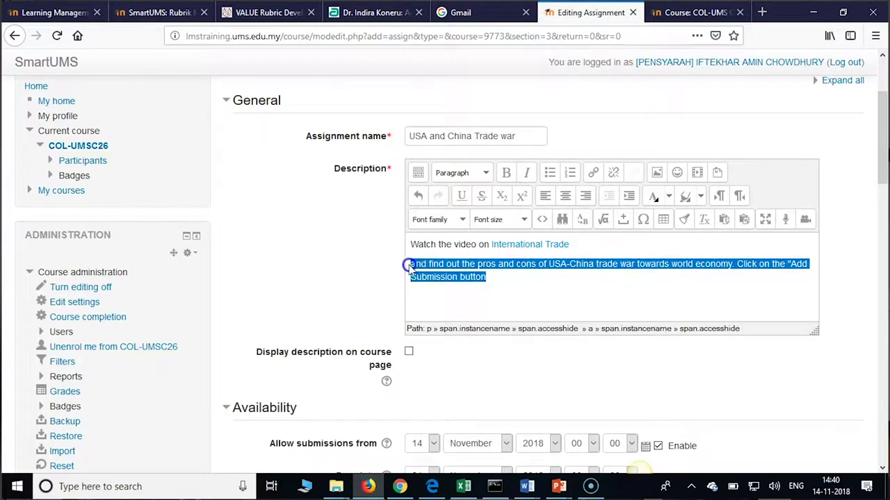
pyautogui.click(612, 174)
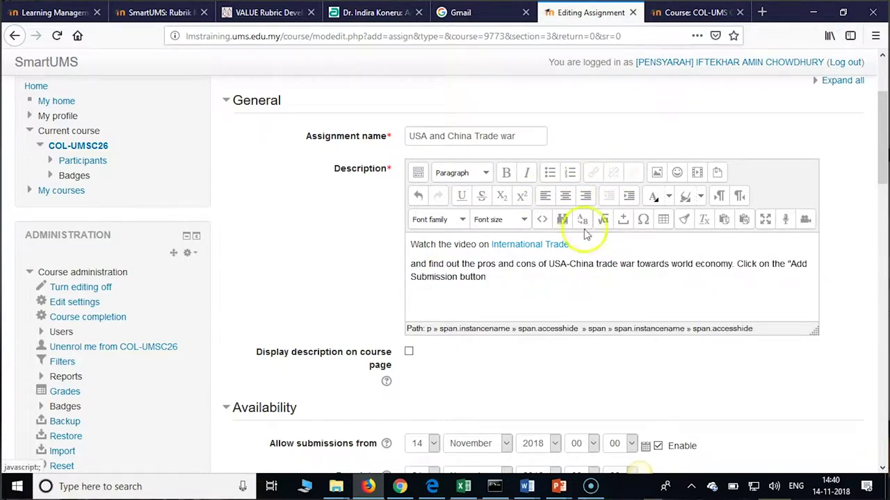
pyautogui.click(418, 263)
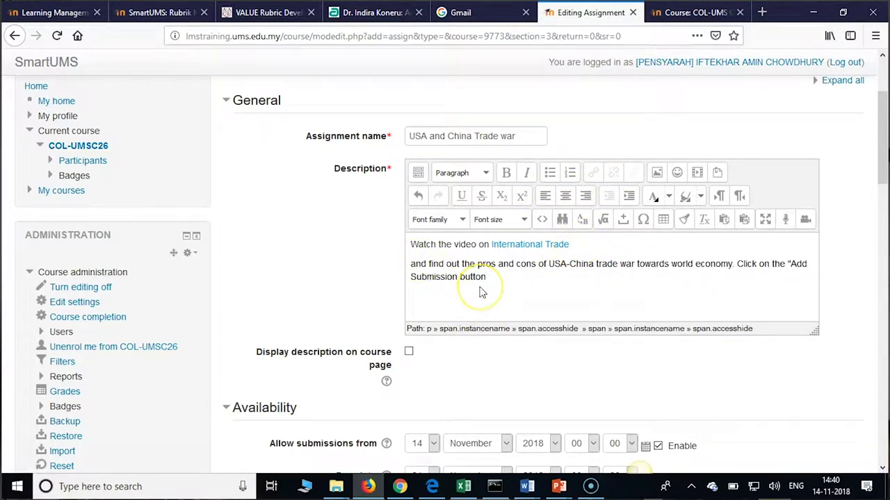
pyautogui.press('BackSpace')
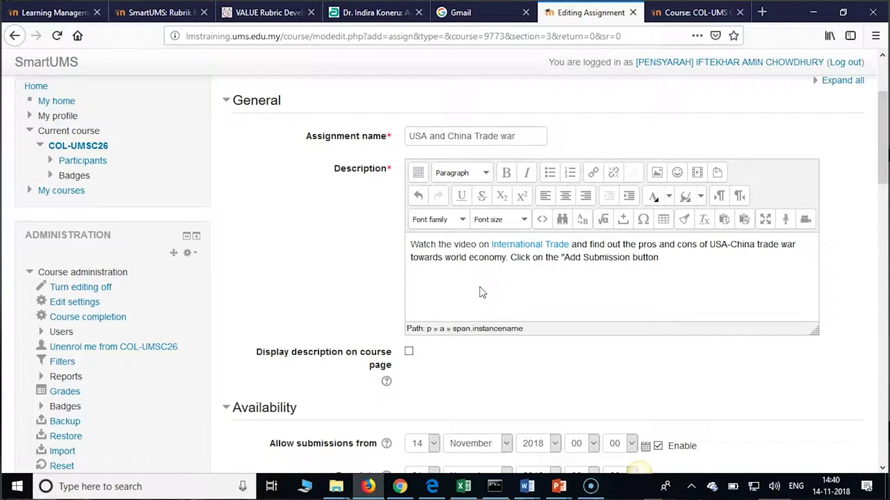
# Step: Put "Click on the Add Submission button" in its own paragraph and remove the quotation mark before "Add"
pyautogui.click(597, 245)
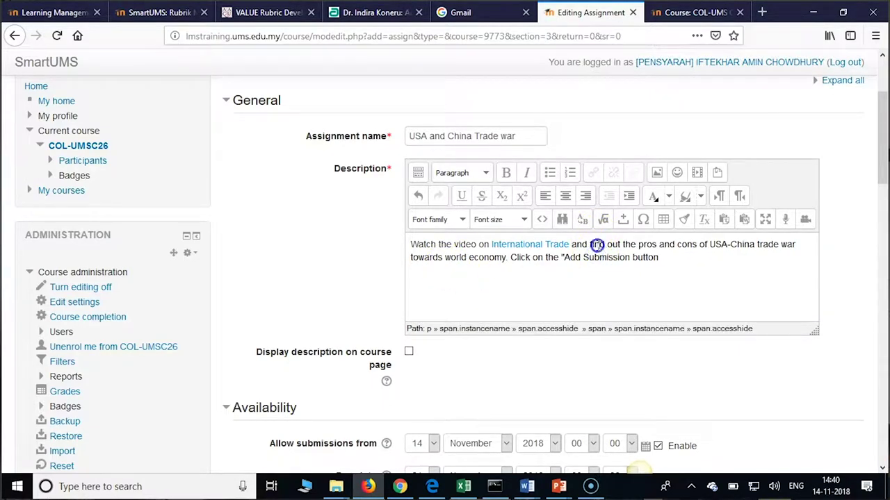
pyautogui.click(657, 258)
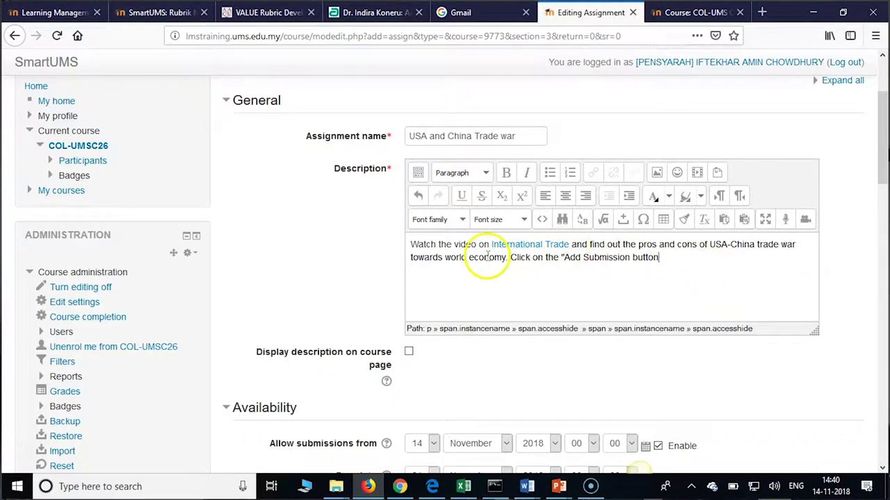
pyautogui.press('Return')
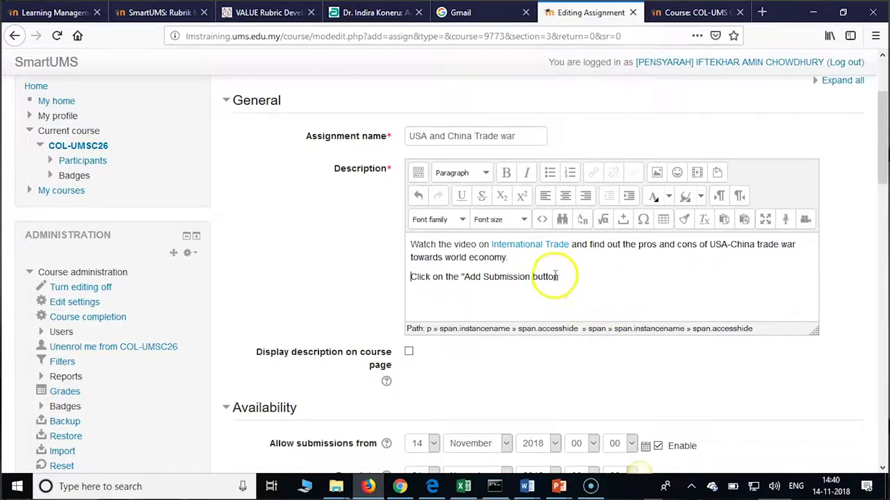
pyautogui.click(463, 276)
pyautogui.press('BackSpace')
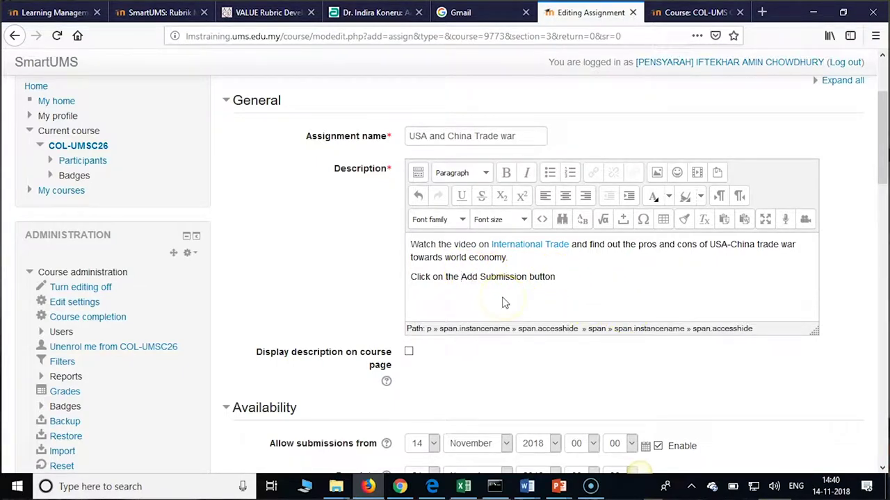
# Step: Extend the description's "Click on the Add Submission button" line with "in pdf format."
pyautogui.click(752, 278)
pyautogui.write('in')
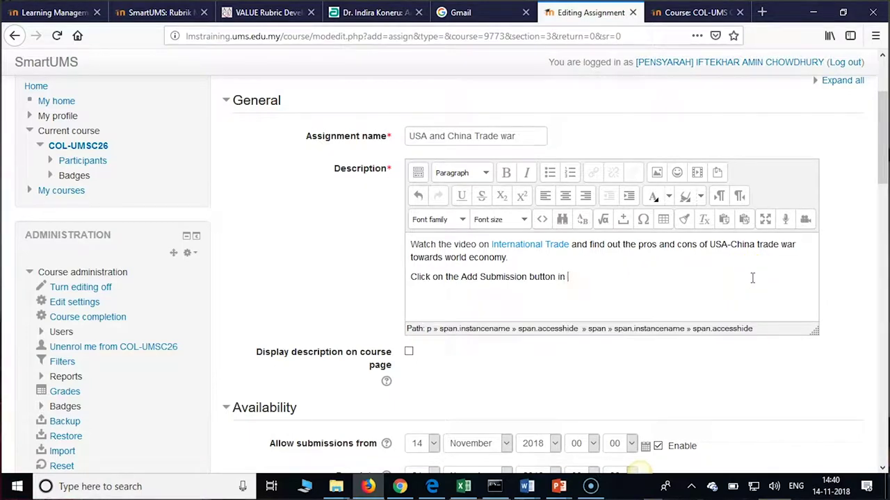
pyautogui.write(' pdf format')
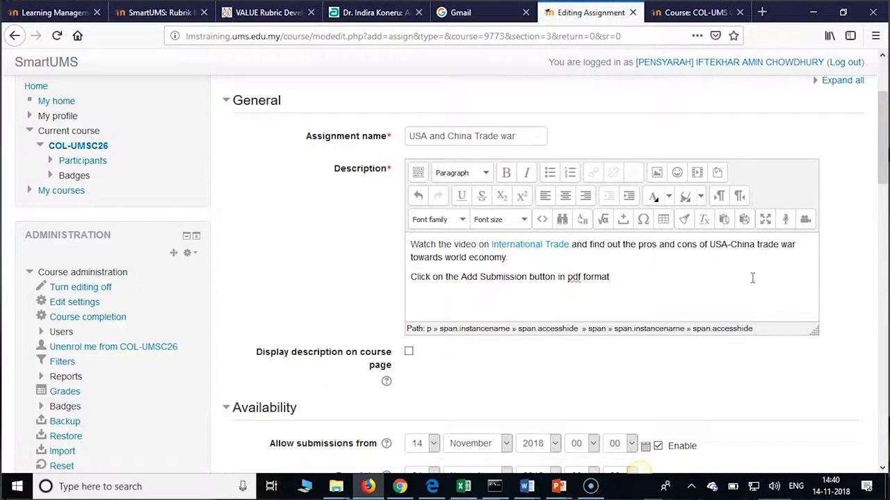
pyautogui.click(746, 278)
pyautogui.click(650, 278)
# Step: Set the assignment's Allow submissions from date to 15 November 2018
pyautogui.scroll(-4, 639, 272)
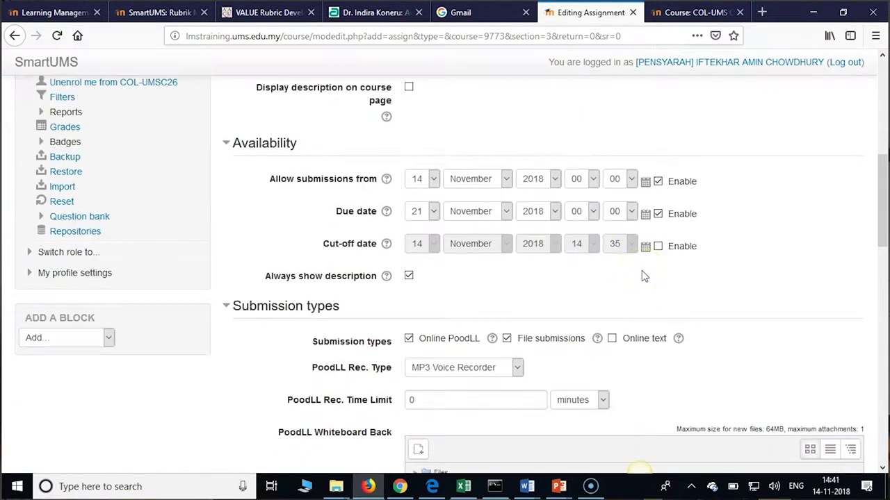
pyautogui.scroll(1, 642, 274)
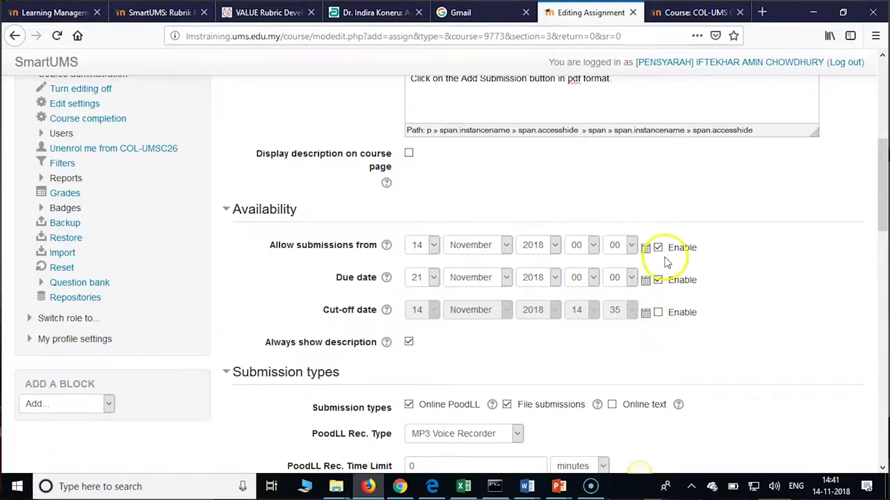
pyautogui.click(433, 246)
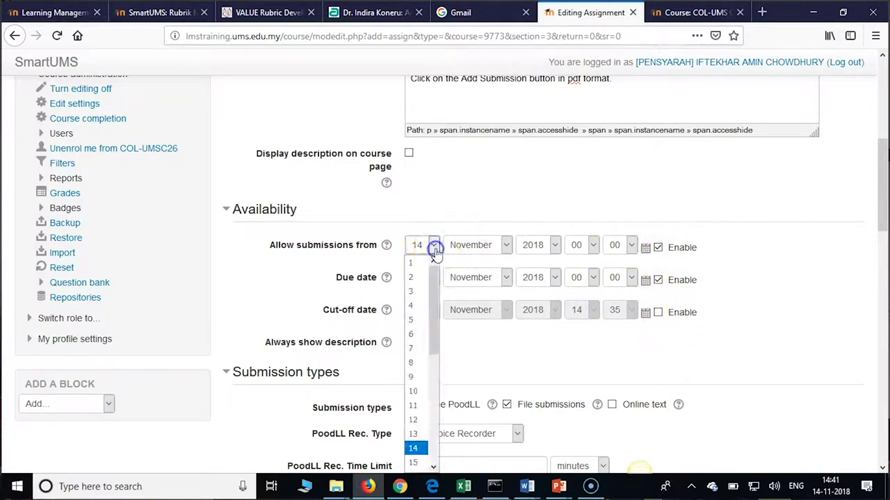
pyautogui.click(432, 467)
pyautogui.click(432, 467)
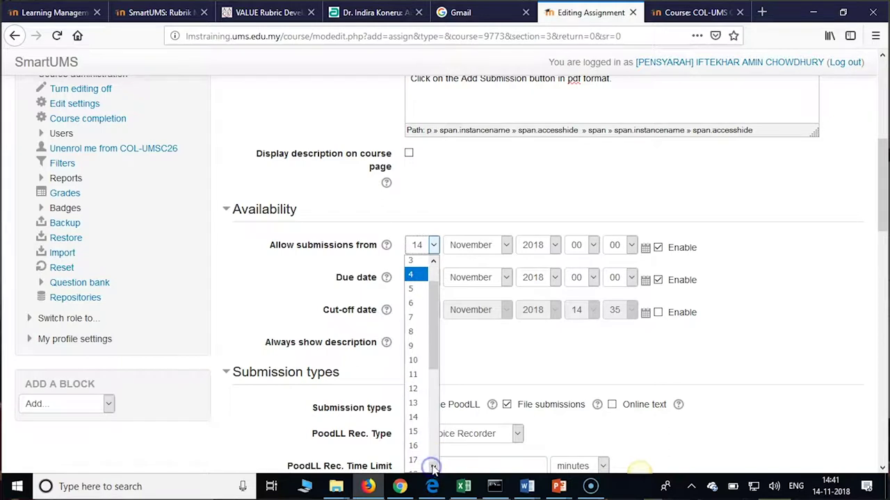
pyautogui.click(415, 432)
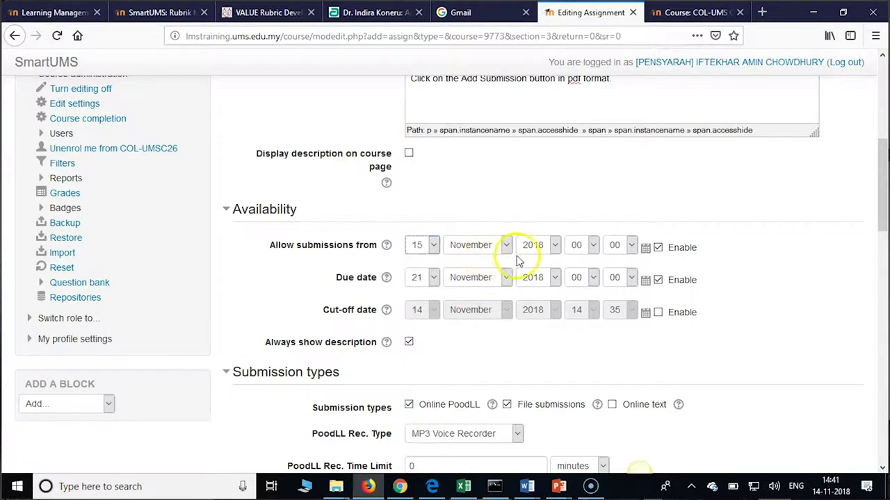
# Step: Set the assignment's due date to 25 November 2018
pyautogui.click(433, 279)
pyautogui.scroll(-3, 435, 250)
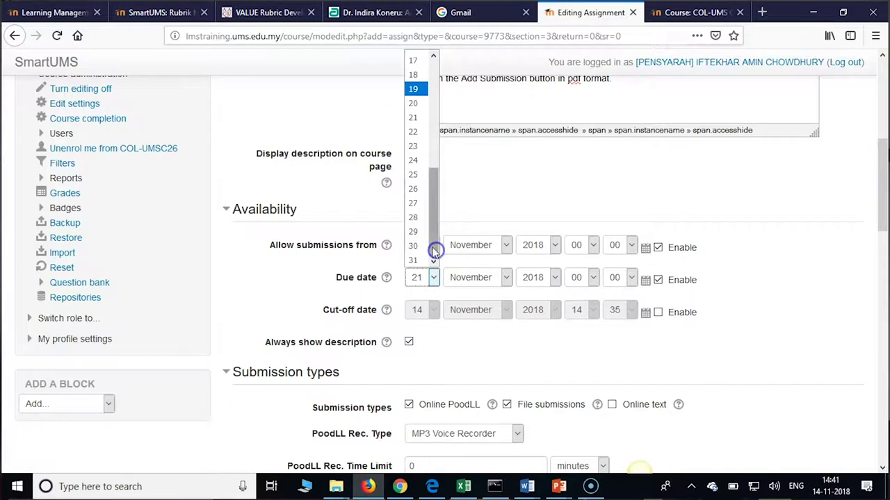
pyautogui.click(414, 179)
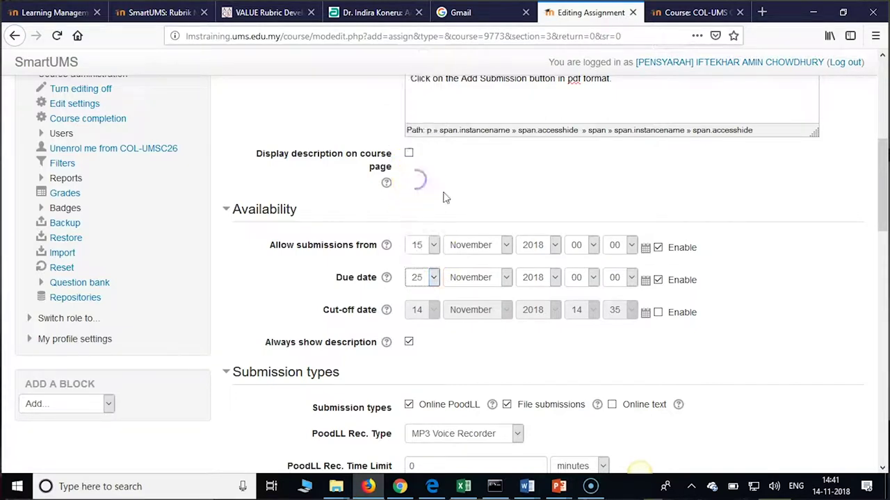
pyautogui.click(693, 377)
# Step: Try a cut-off date of 27 November 2018 and disable the cut-off date again
pyautogui.scroll(-1, 690, 370)
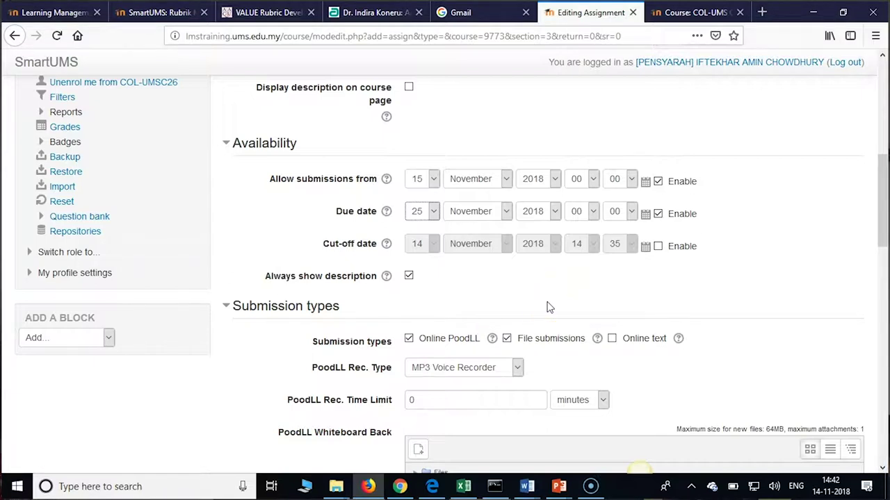
pyautogui.click(657, 246)
pyautogui.click(431, 244)
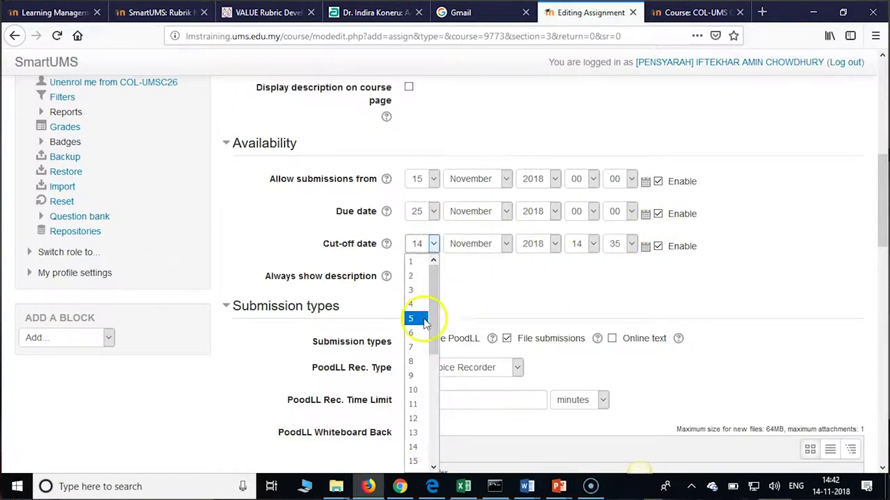
pyautogui.click(435, 455)
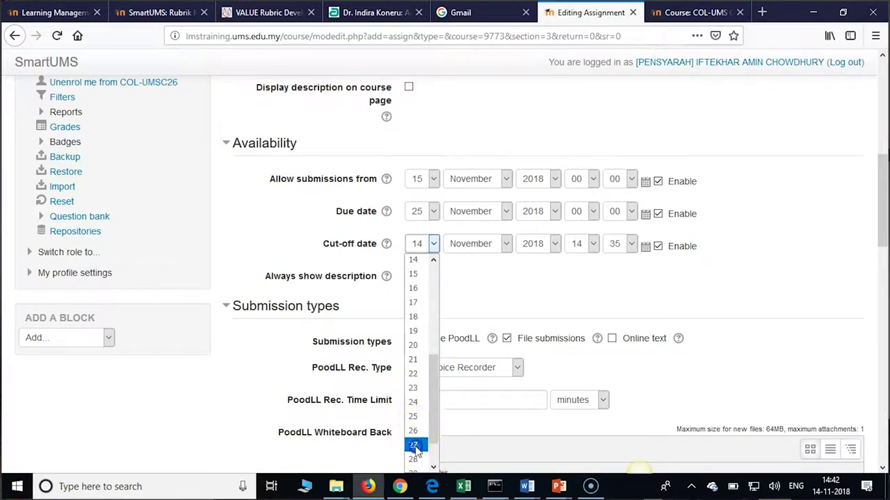
pyautogui.click(415, 444)
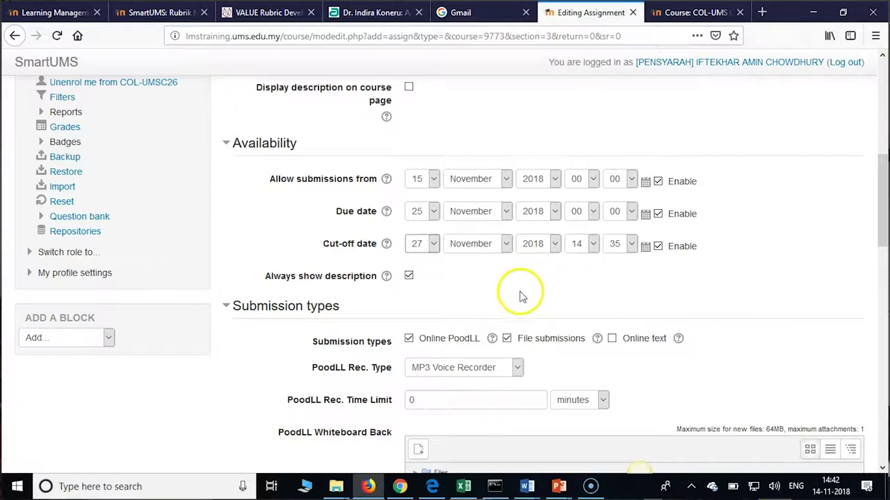
pyautogui.scroll(-2, 521, 298)
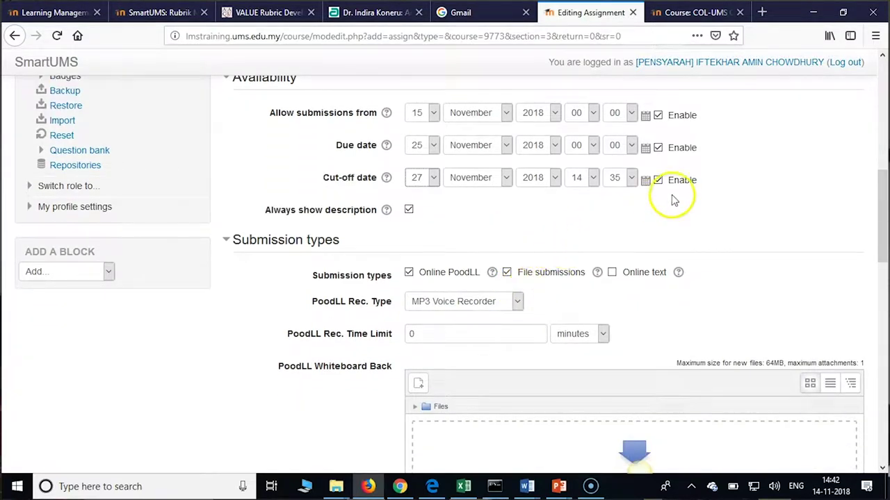
pyautogui.click(657, 180)
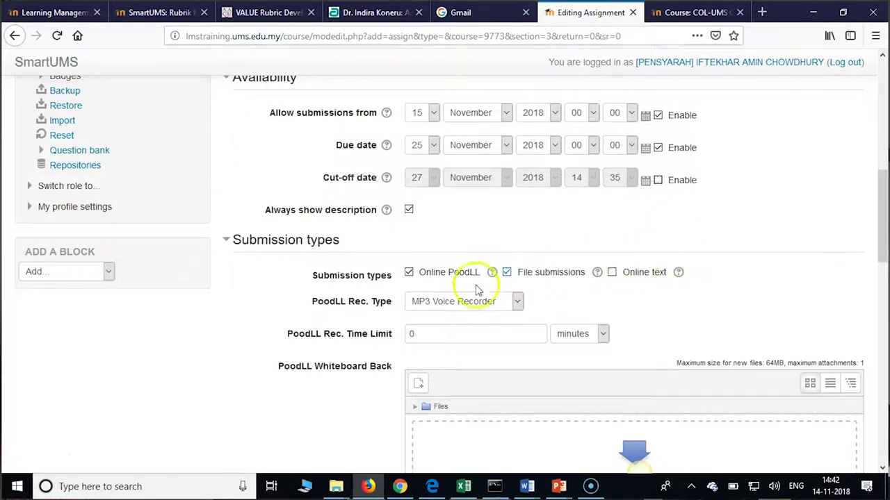
# Step: Set the PoodLL recording type to Video Recorder and turn off the Online PoodLL submission type
pyautogui.click(426, 283)
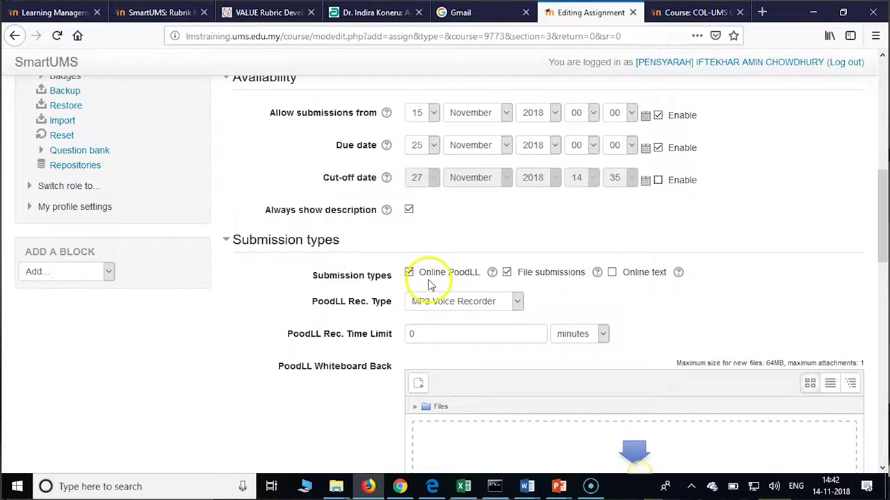
pyautogui.click(430, 285)
pyautogui.click(515, 301)
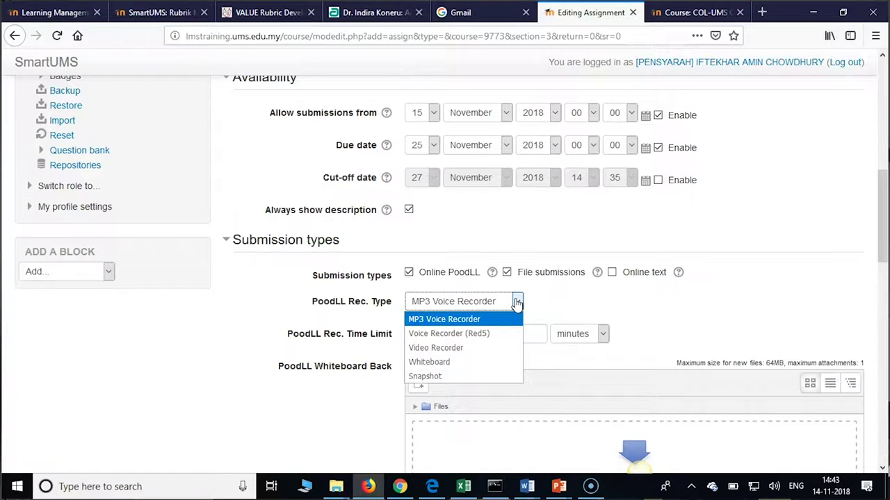
pyautogui.click(446, 349)
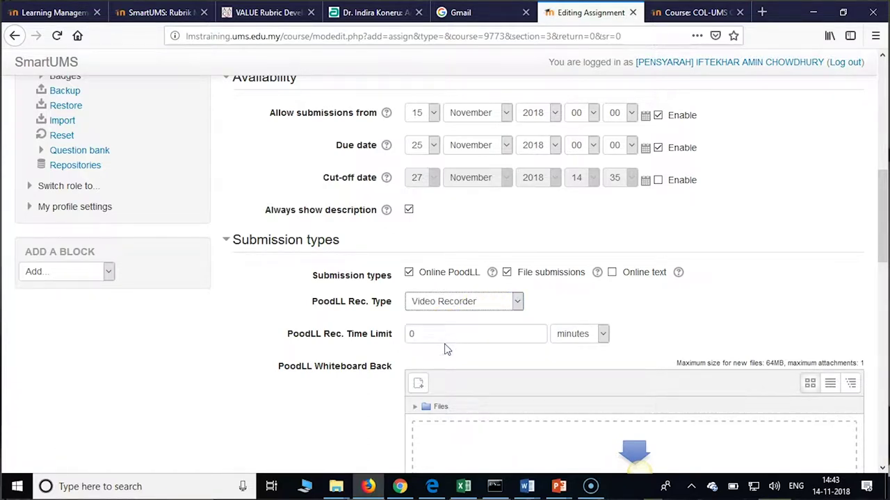
pyautogui.click(455, 342)
pyautogui.click(409, 272)
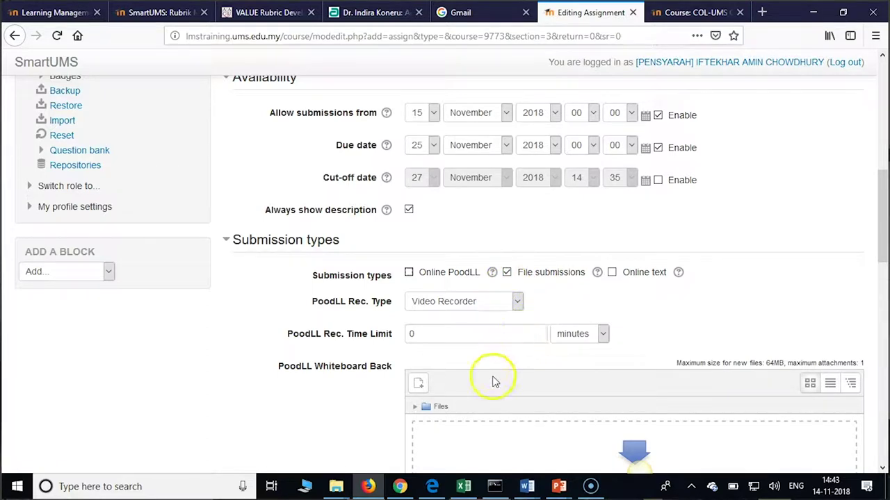
# Step: Expand all sections of the assignment settings form
pyautogui.scroll(-2, 501, 365)
pyautogui.scroll(-4, 503, 363)
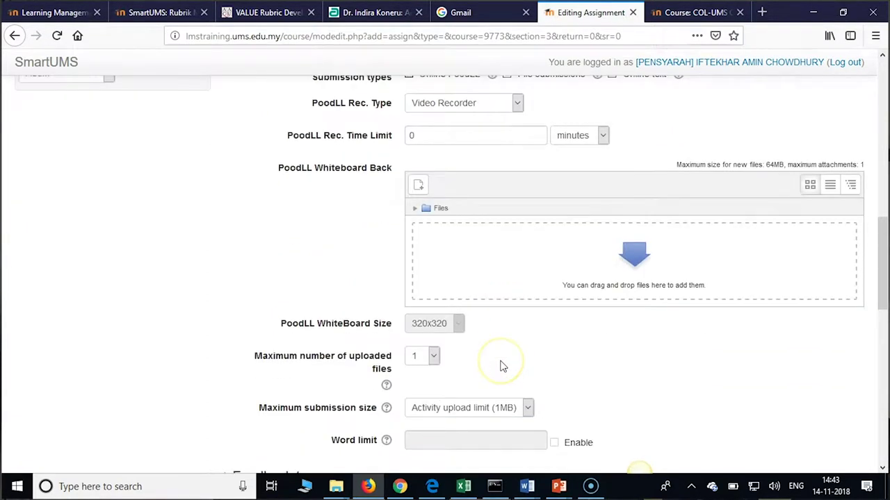
pyautogui.scroll(-2, 503, 365)
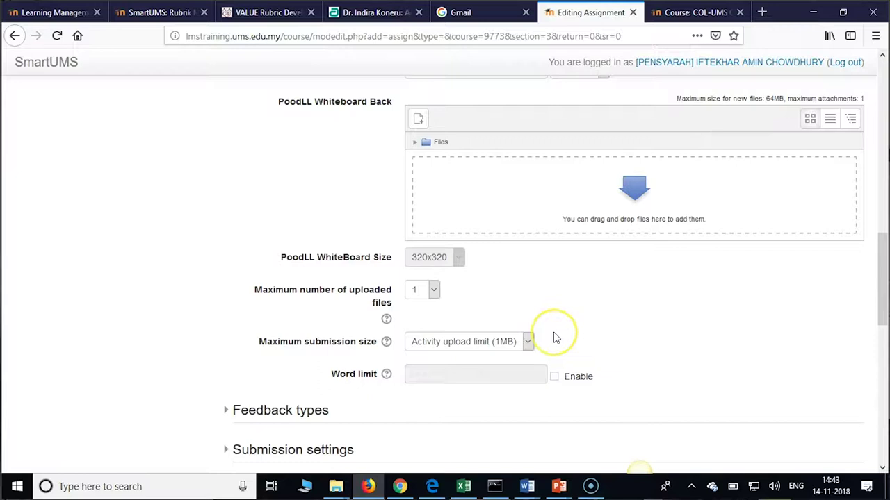
pyautogui.scroll(4, 560, 333)
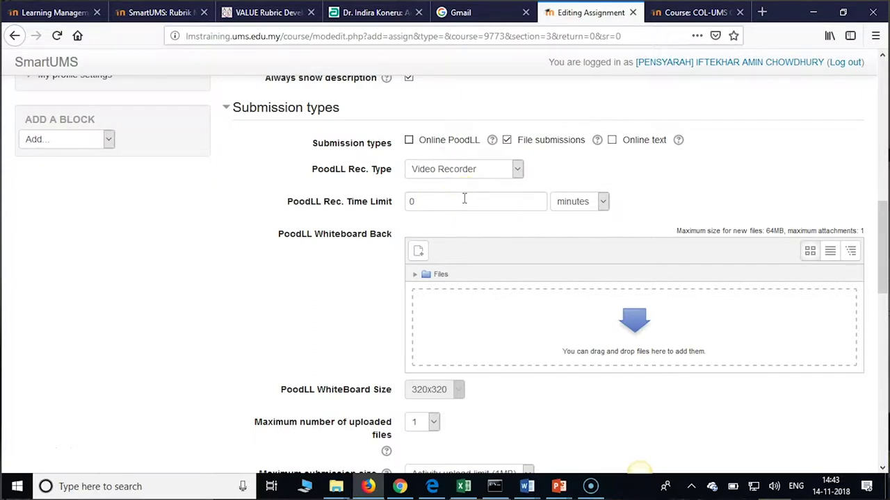
pyautogui.scroll(-5, 465, 201)
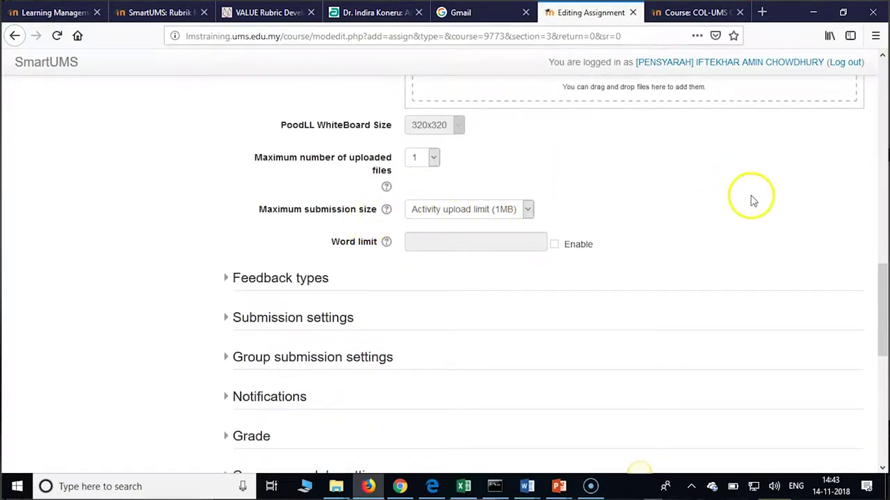
pyautogui.scroll(15, 774, 188)
pyautogui.click(844, 213)
# Step: Set the maximum submission size to 1MB
pyautogui.scroll(-11, 671, 239)
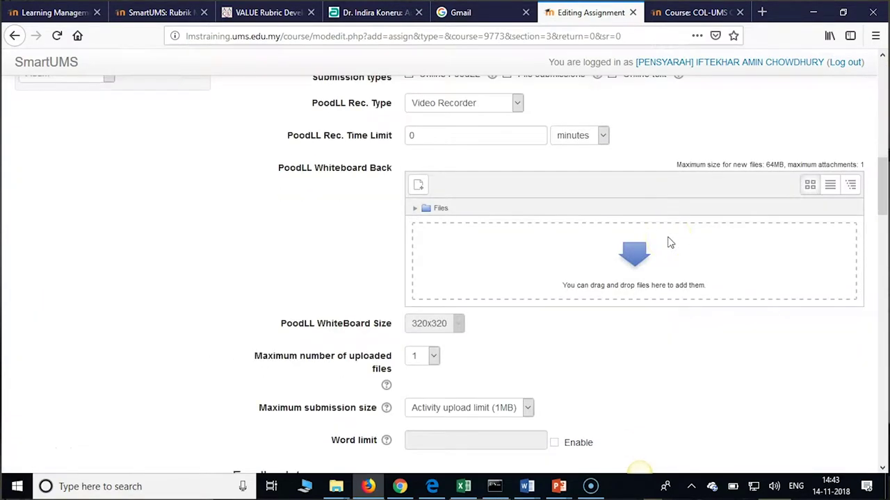
pyautogui.scroll(-10, 465, 281)
pyautogui.scroll(5, 462, 278)
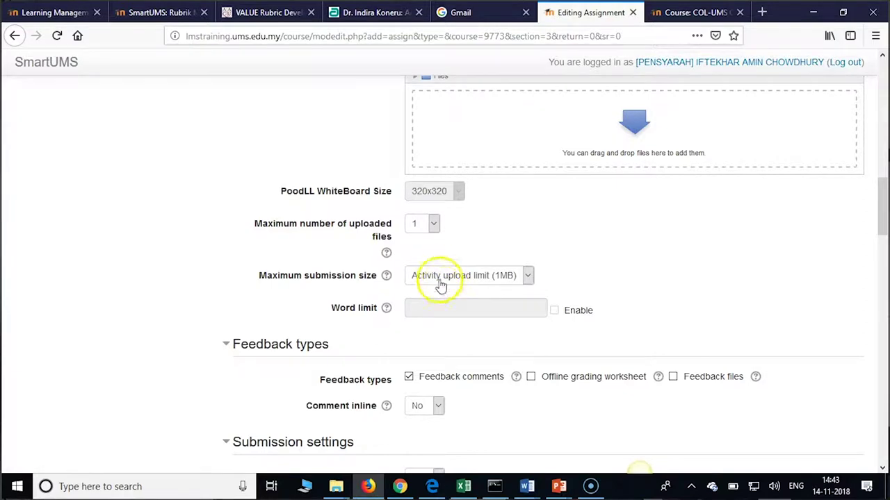
pyautogui.click(528, 277)
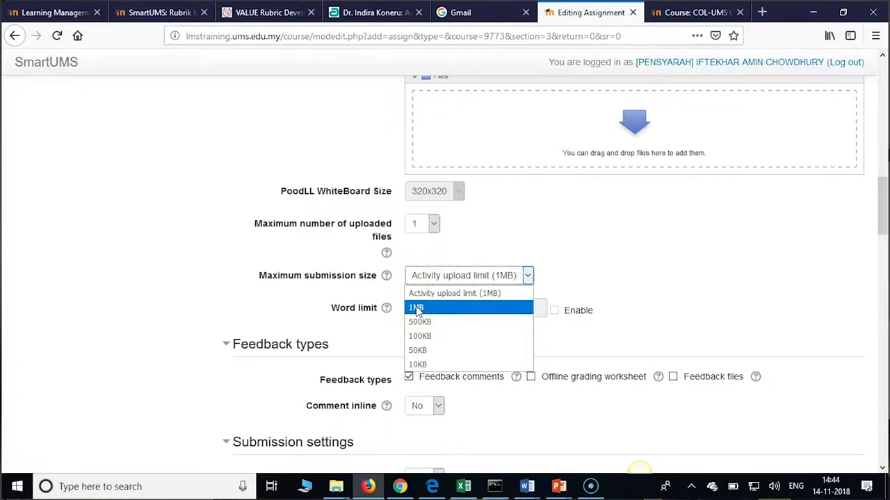
pyautogui.click(415, 308)
# Step: Enable the Online text submission type and its word limit
pyautogui.scroll(-2, 596, 260)
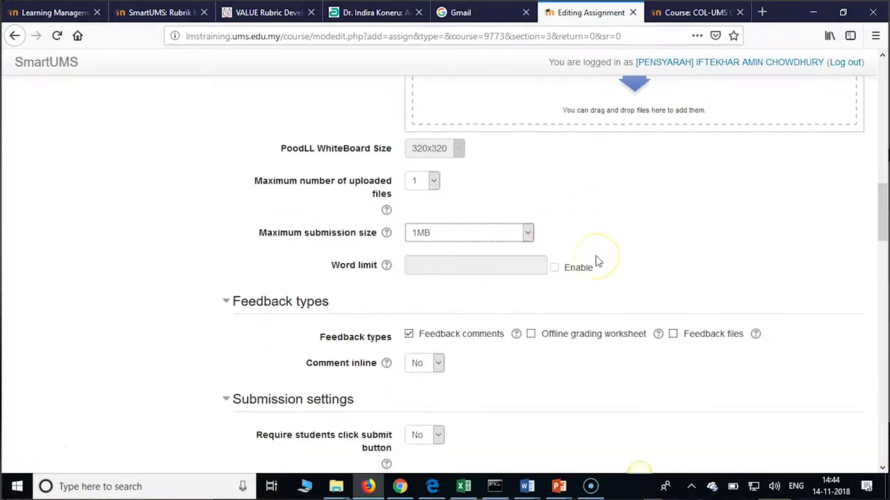
pyautogui.scroll(-2, 595, 260)
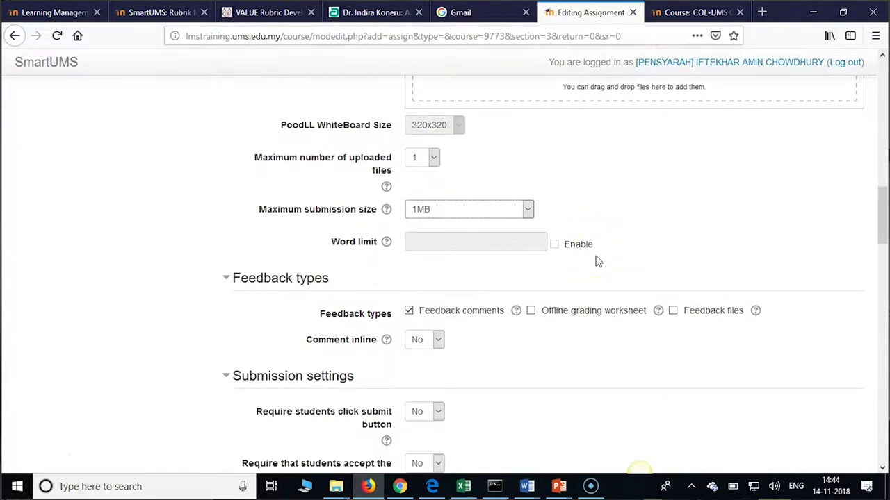
pyautogui.scroll(-4, 596, 261)
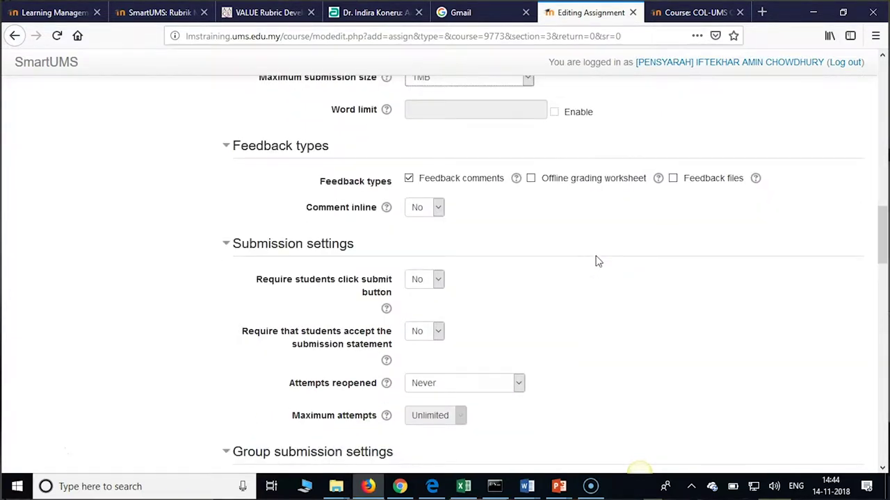
pyautogui.scroll(-2, 596, 262)
pyautogui.scroll(2, 595, 262)
pyautogui.scroll(6, 596, 262)
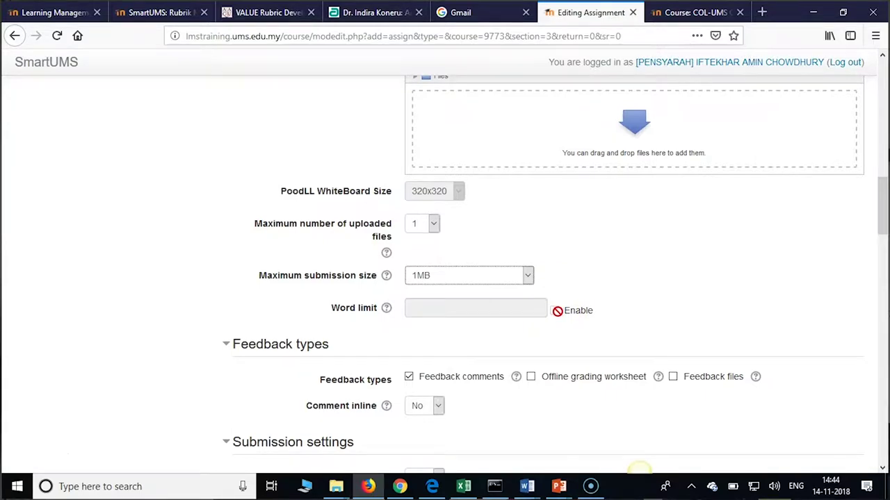
pyautogui.scroll(8, 559, 314)
pyautogui.click(612, 207)
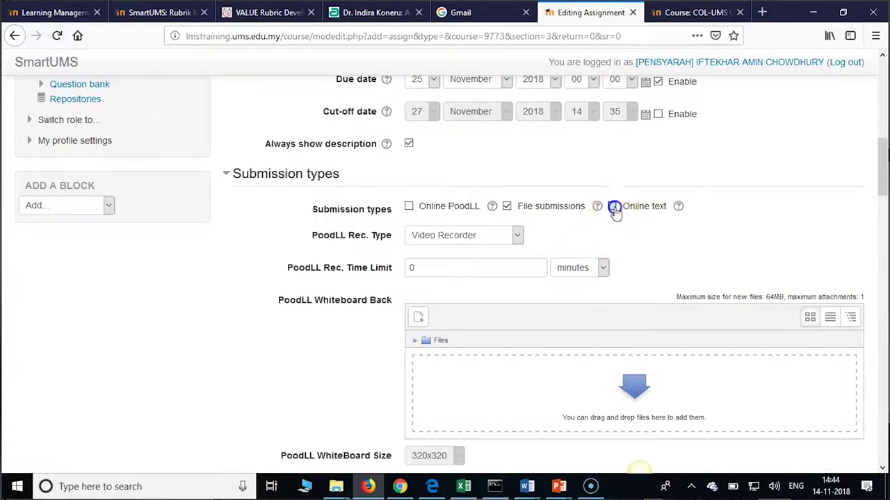
pyautogui.scroll(-8, 603, 277)
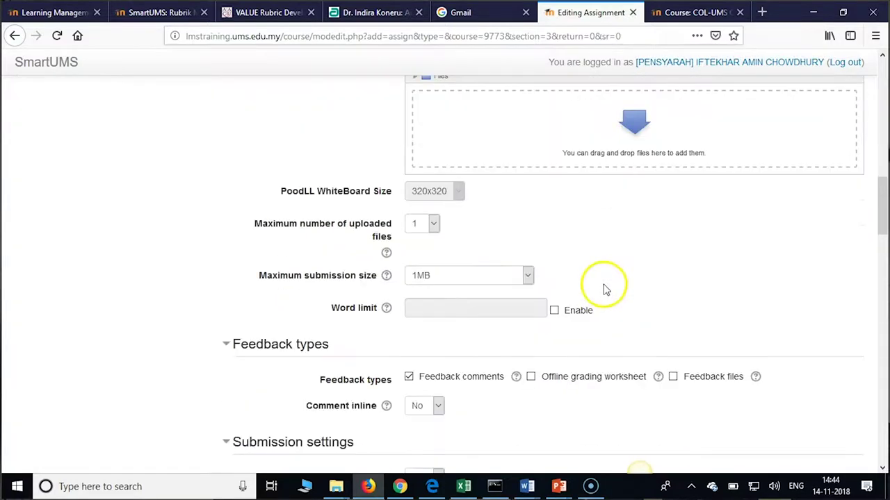
pyautogui.click(554, 312)
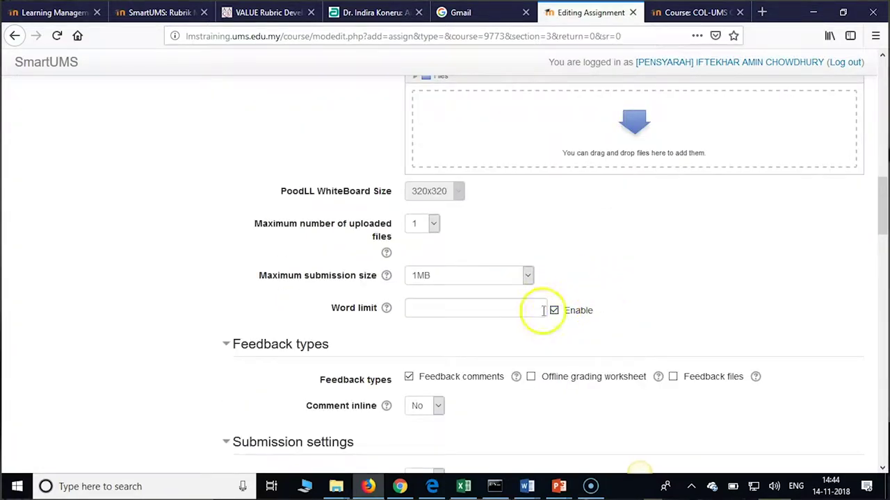
# Step: Disable the word limit and the Online text submission type again
pyautogui.click(555, 312)
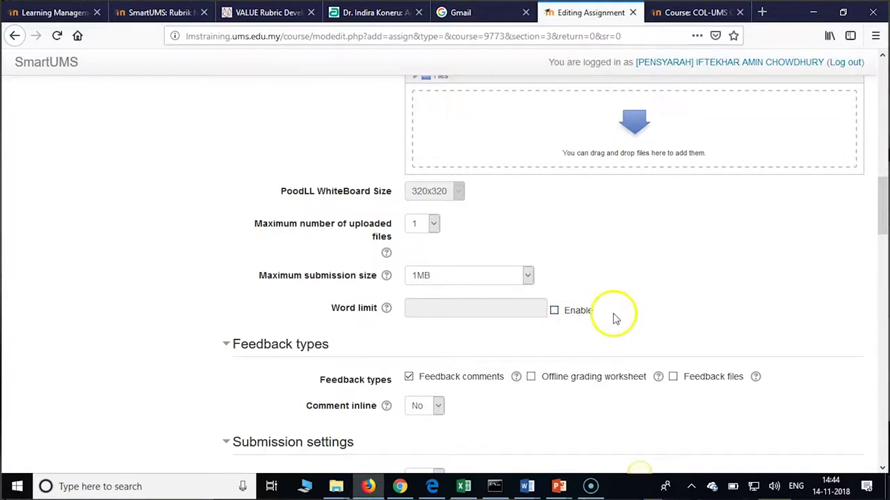
pyautogui.scroll(10, 611, 314)
pyautogui.click(611, 338)
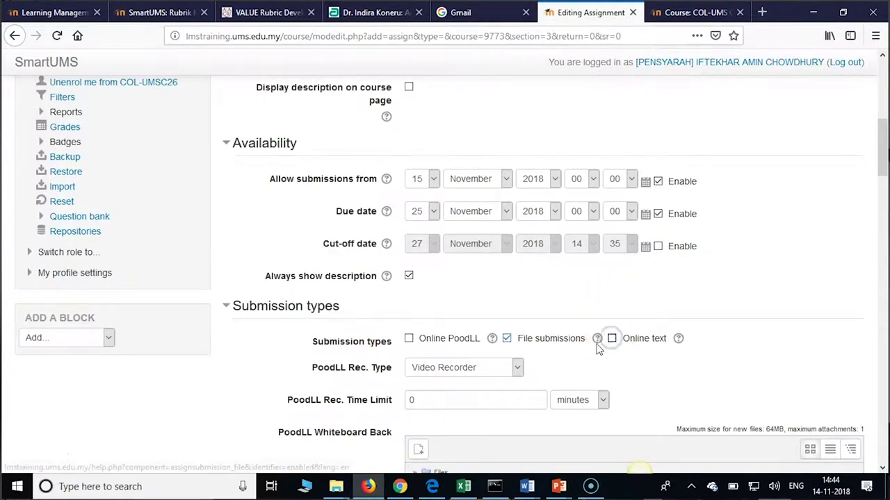
# Step: Enable the Offline grading worksheet and Feedback files feedback types, keeping Comment inline at No
pyautogui.scroll(-4, 598, 345)
pyautogui.scroll(-2, 597, 348)
pyautogui.scroll(-4, 599, 350)
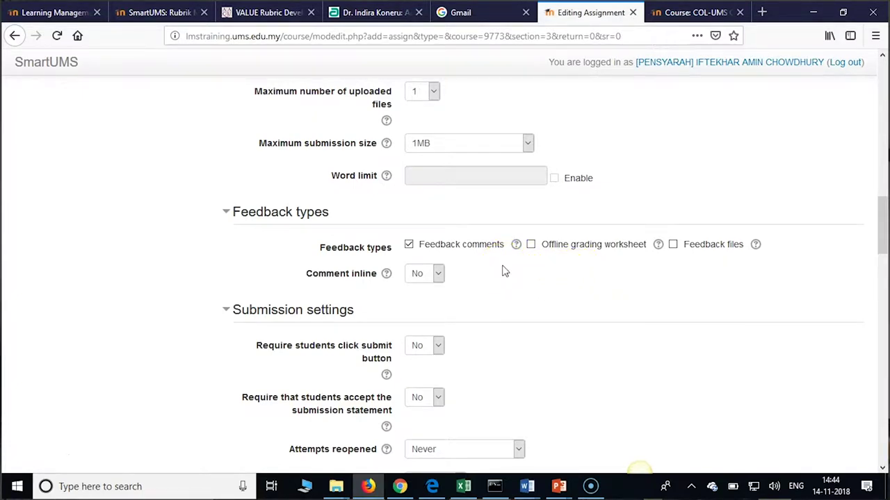
pyautogui.click(531, 246)
pyautogui.click(673, 246)
pyautogui.click(673, 245)
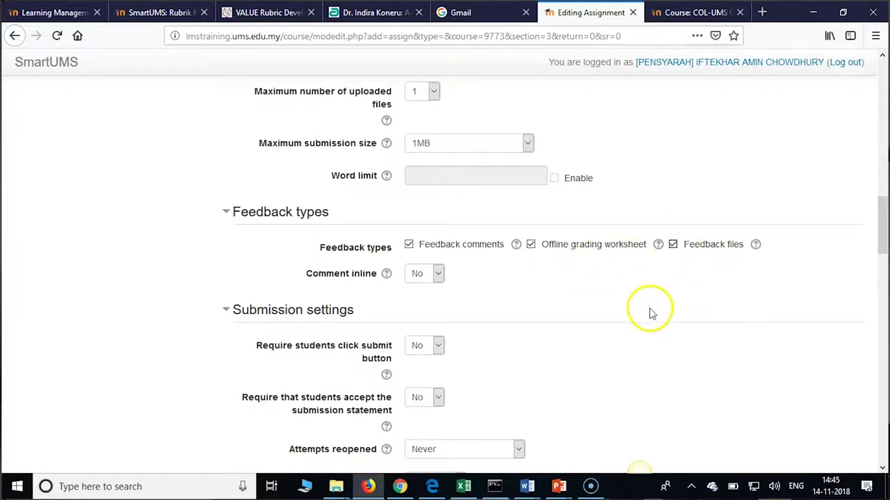
pyautogui.click(440, 274)
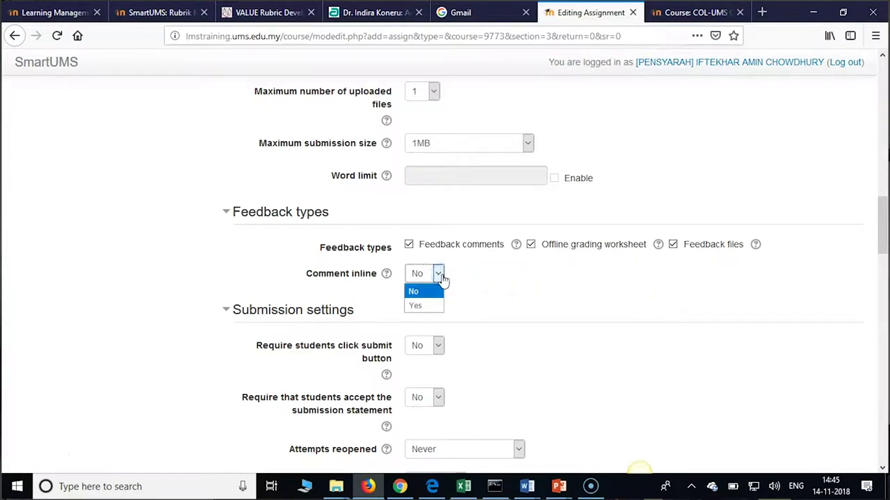
pyautogui.click(491, 280)
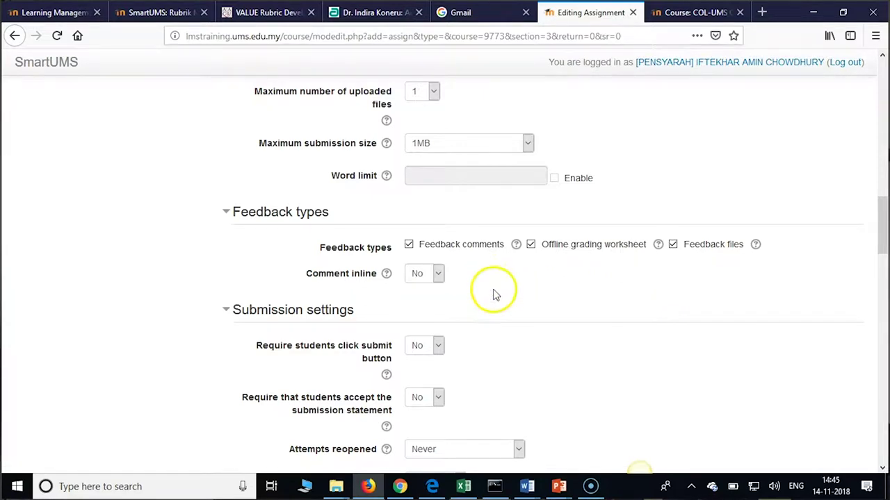
# Step: Require students to click the submit button and to accept the submission statement by setting both options to Yes
pyautogui.scroll(-1, 499, 308)
pyautogui.click(436, 278)
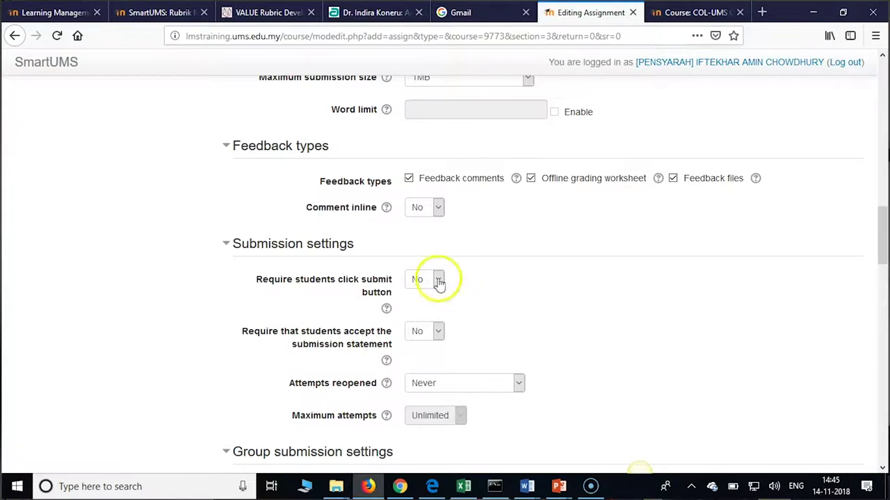
pyautogui.click(425, 312)
pyautogui.scroll(-1, 507, 314)
pyautogui.click(439, 271)
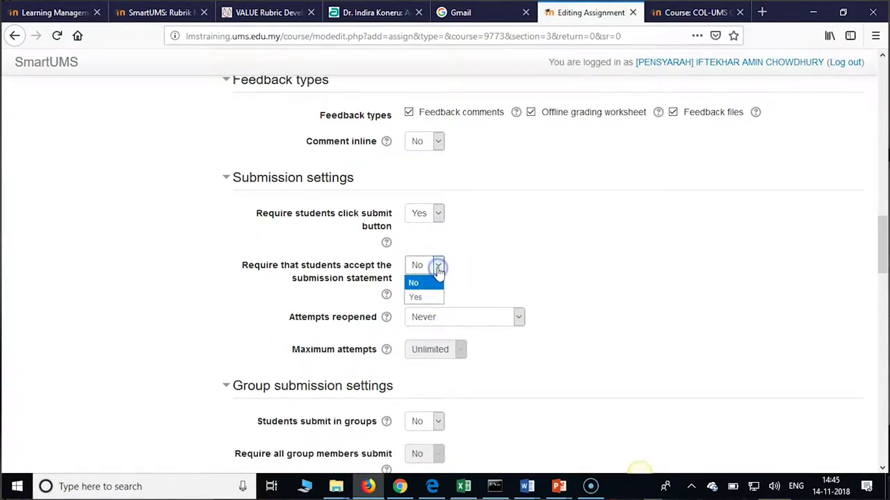
pyautogui.click(423, 298)
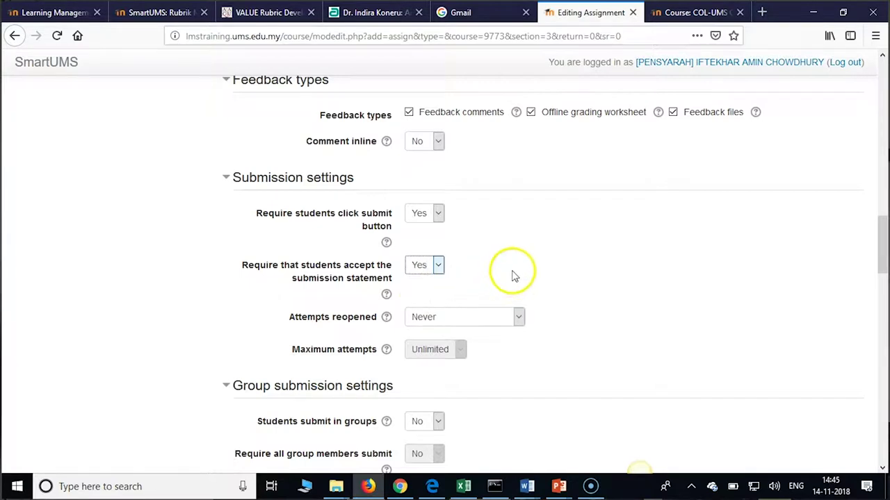
# Step: Set the maximum points of the assignment grade to 10
pyautogui.scroll(-1, 532, 263)
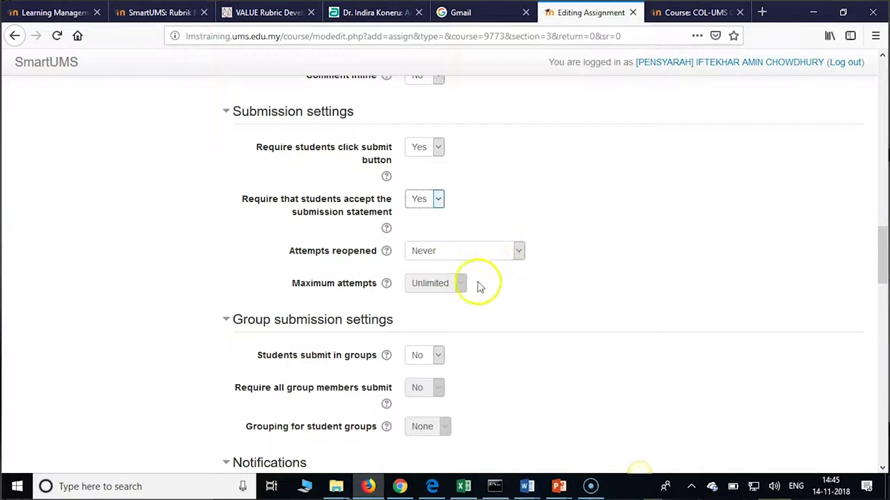
pyautogui.scroll(-1, 452, 327)
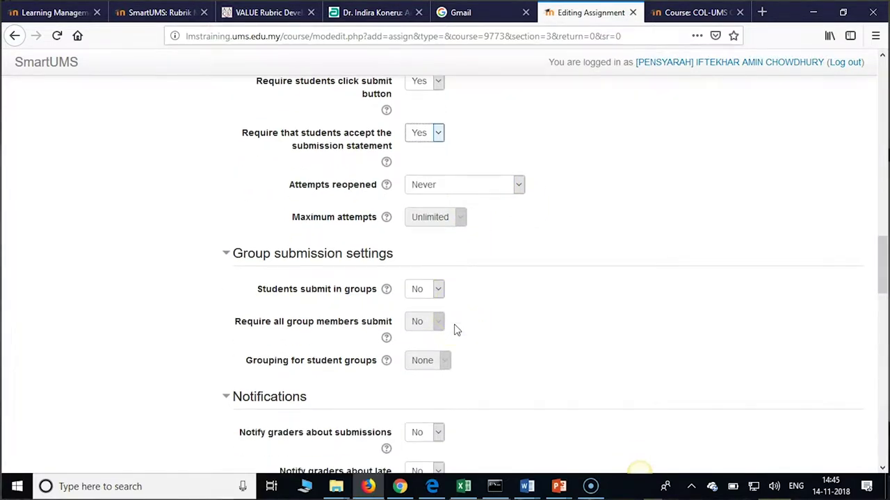
pyautogui.scroll(-2, 456, 330)
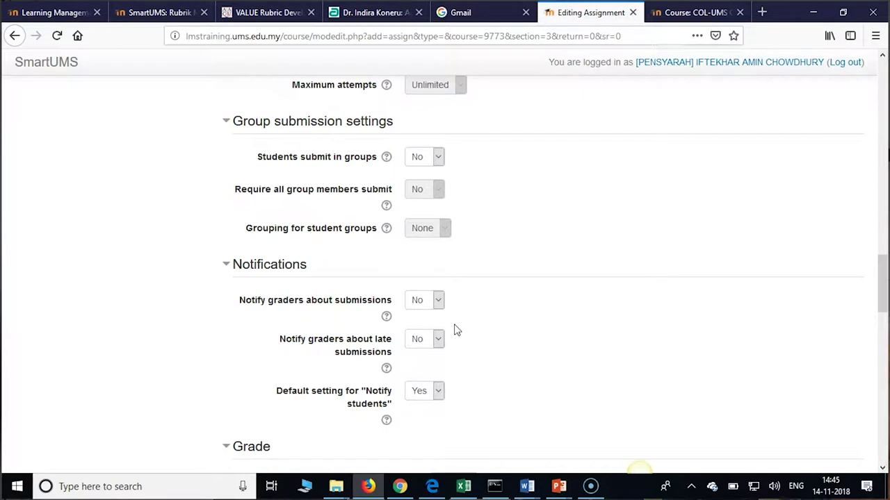
pyautogui.scroll(-1, 455, 330)
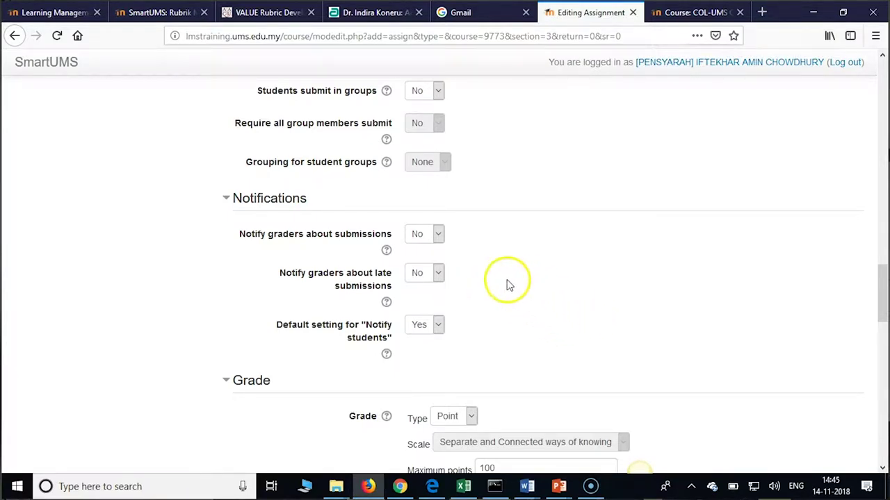
pyautogui.scroll(-2, 471, 316)
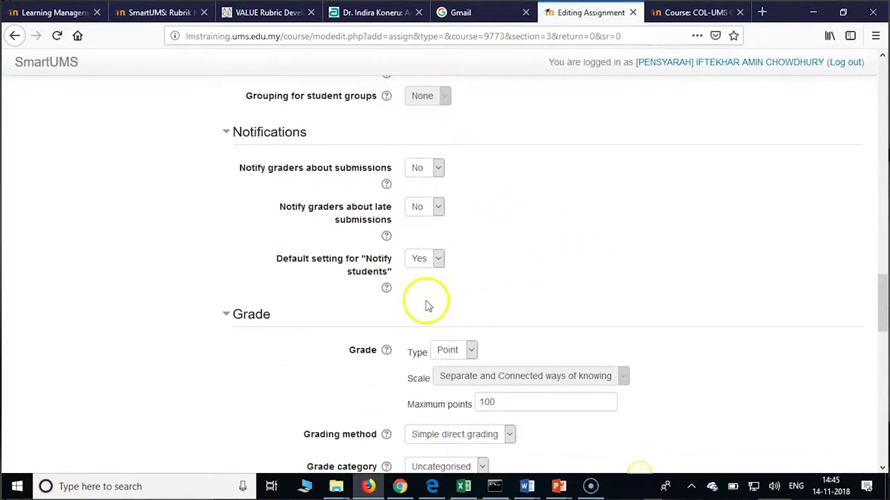
pyautogui.scroll(-4, 480, 292)
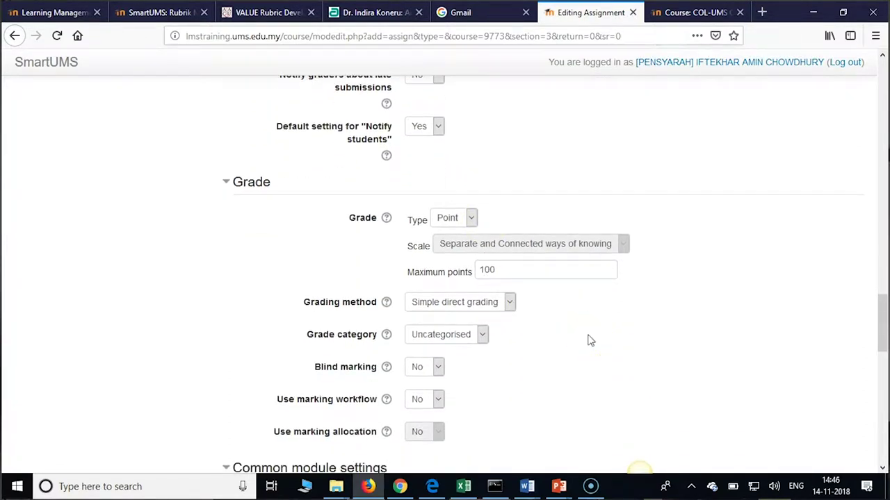
pyautogui.moveTo(512, 275); pyautogui.dragTo(425, 276)
pyautogui.click(424, 286)
pyautogui.click(502, 269)
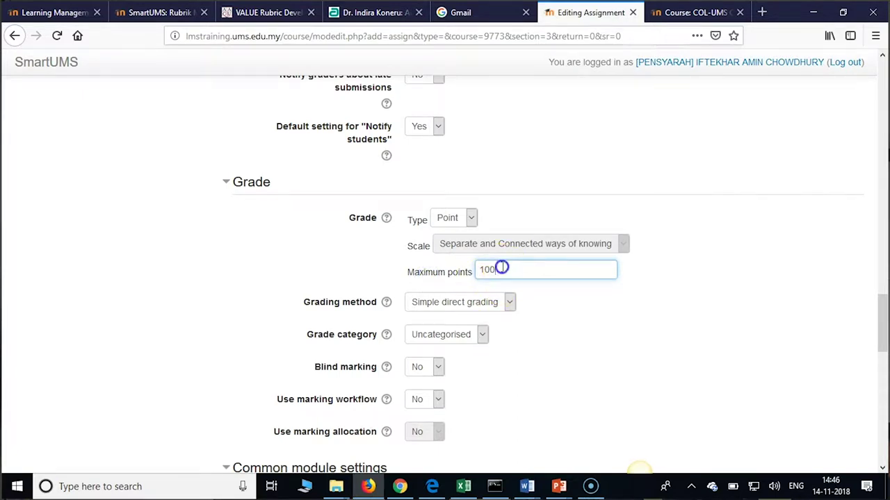
pyautogui.press('BackSpace')
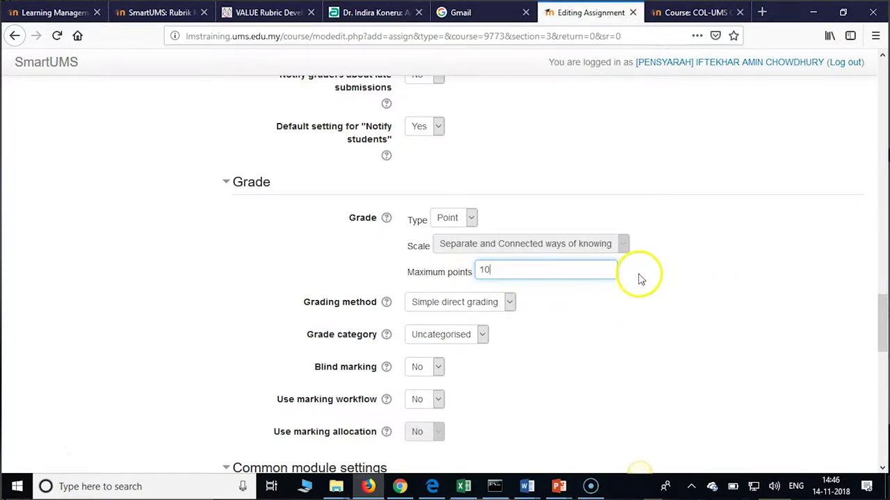
# Step: Set the grading method of the assignment to Rubric
pyautogui.click(503, 309)
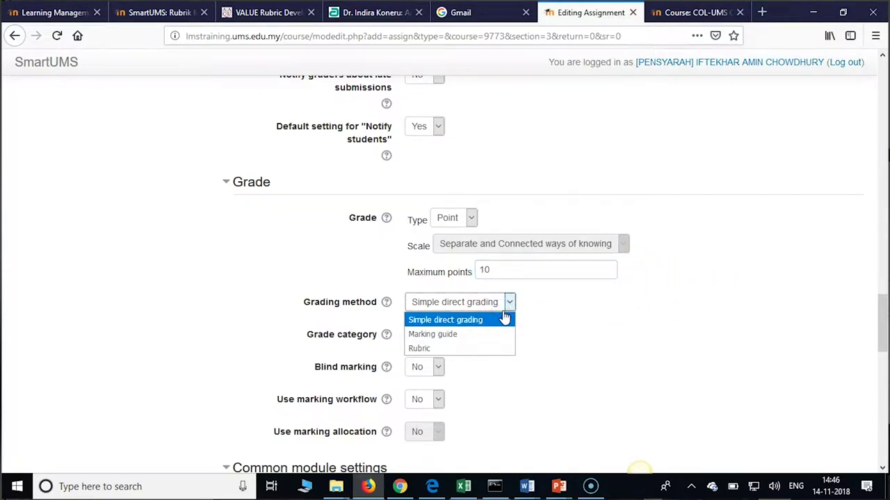
pyautogui.click(421, 349)
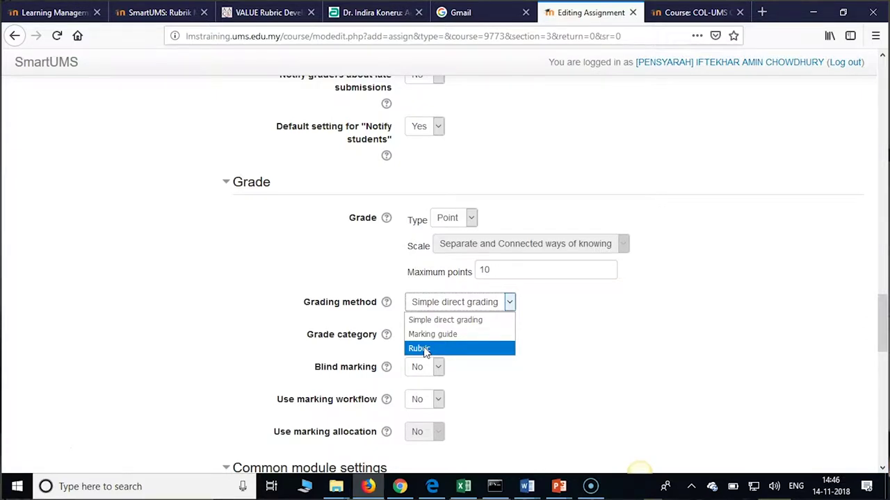
pyautogui.click(455, 353)
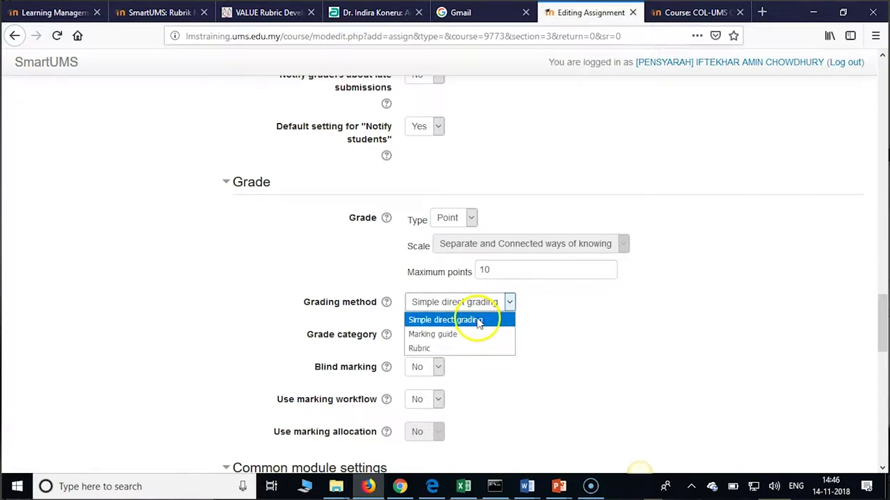
pyautogui.click(483, 319)
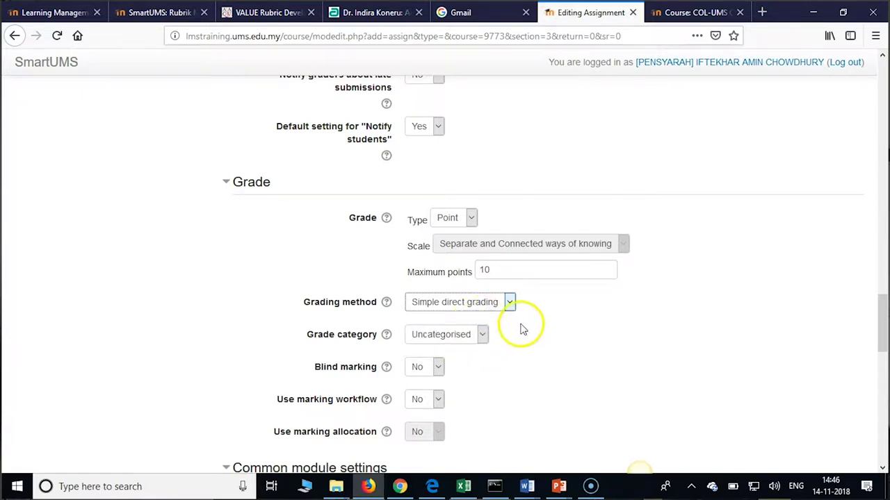
pyautogui.click(510, 302)
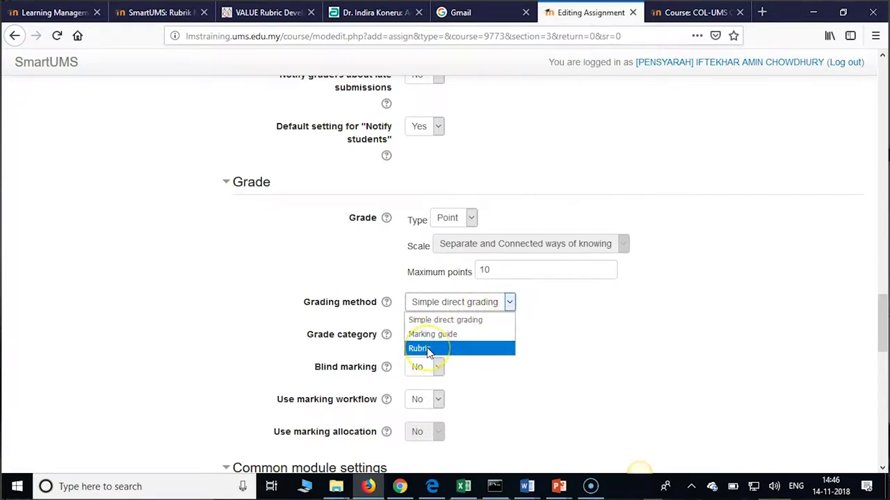
pyautogui.click(429, 349)
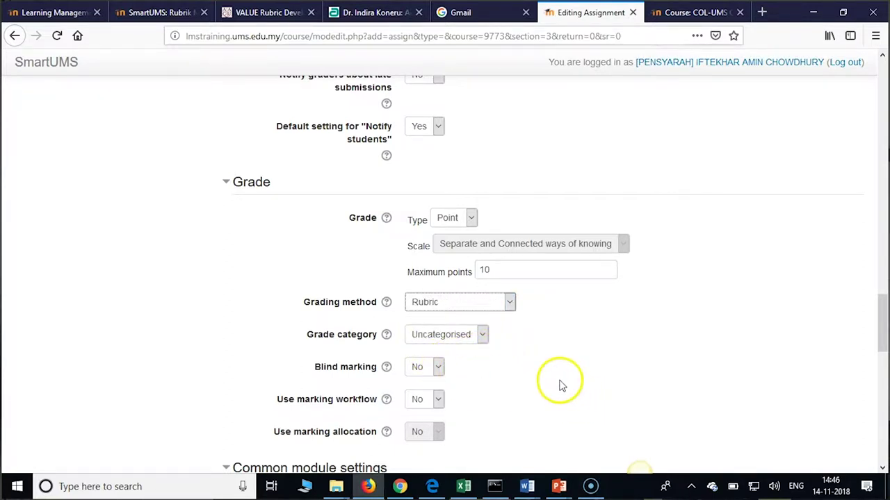
# Step: Set the group mode in the common module settings to No groups
pyautogui.scroll(-5, 563, 387)
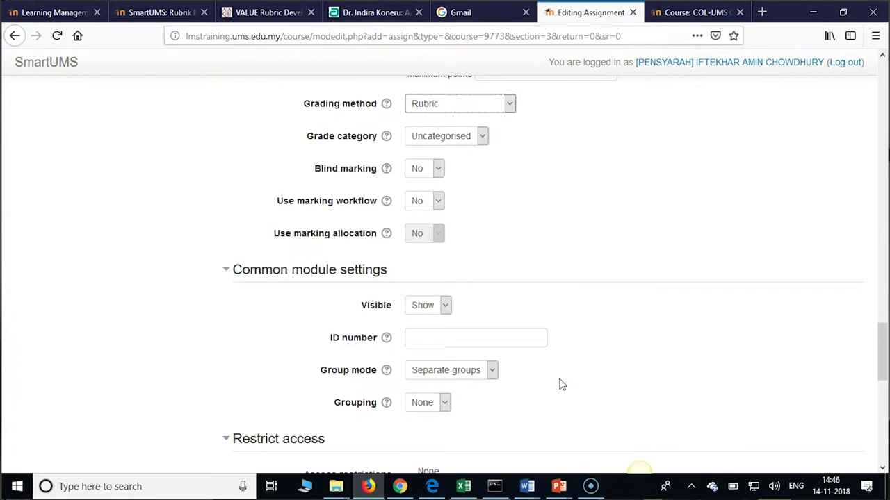
pyautogui.scroll(-5, 562, 385)
pyautogui.scroll(-3, 561, 385)
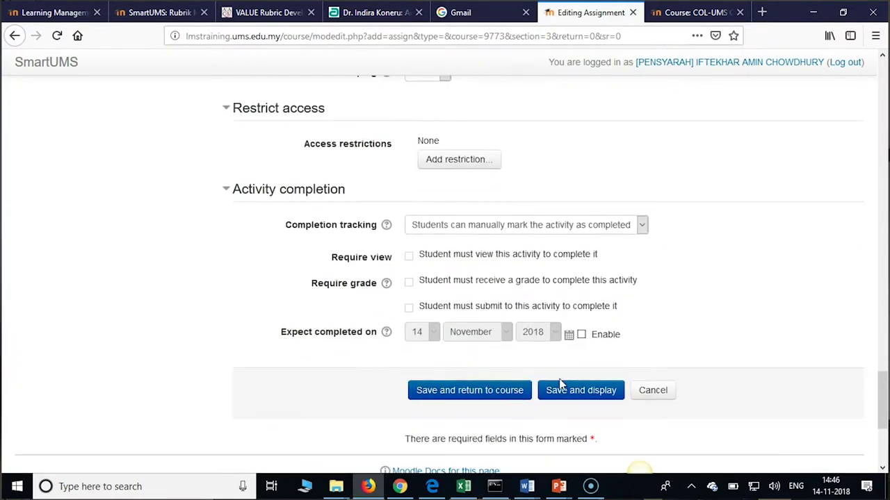
pyautogui.scroll(8, 470, 284)
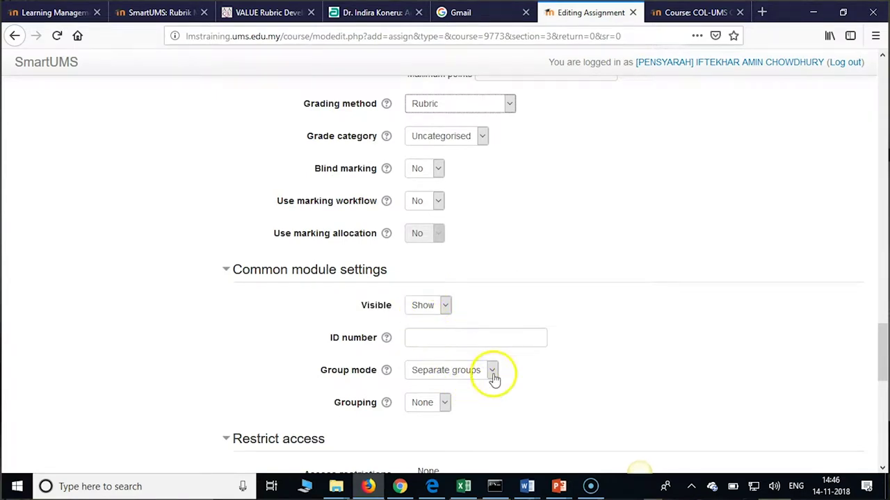
pyautogui.click(492, 373)
pyautogui.click(448, 389)
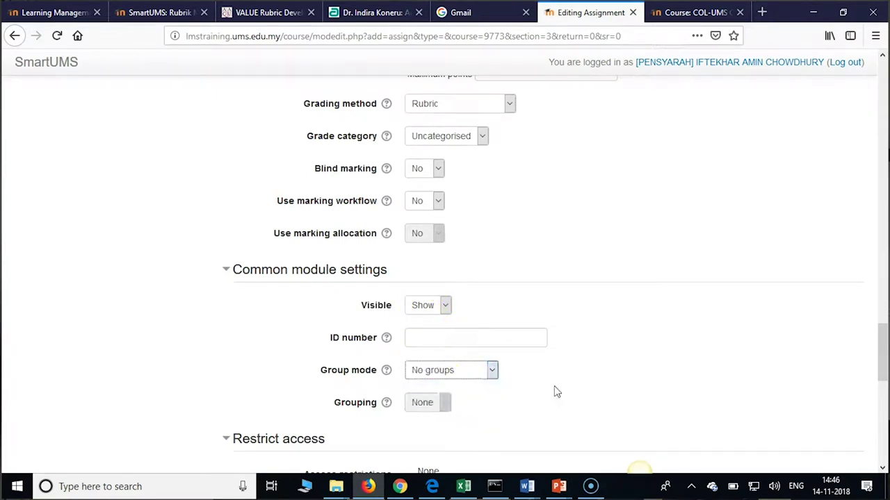
# Step: Set completion tracking to "Show activity as complete when conditions are met"
pyautogui.scroll(-1, 601, 388)
pyautogui.scroll(-5, 602, 388)
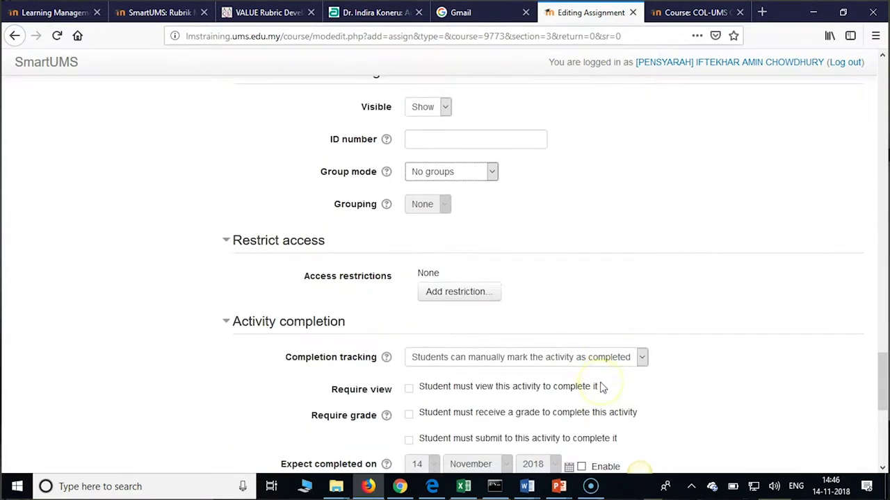
pyautogui.scroll(-3, 601, 388)
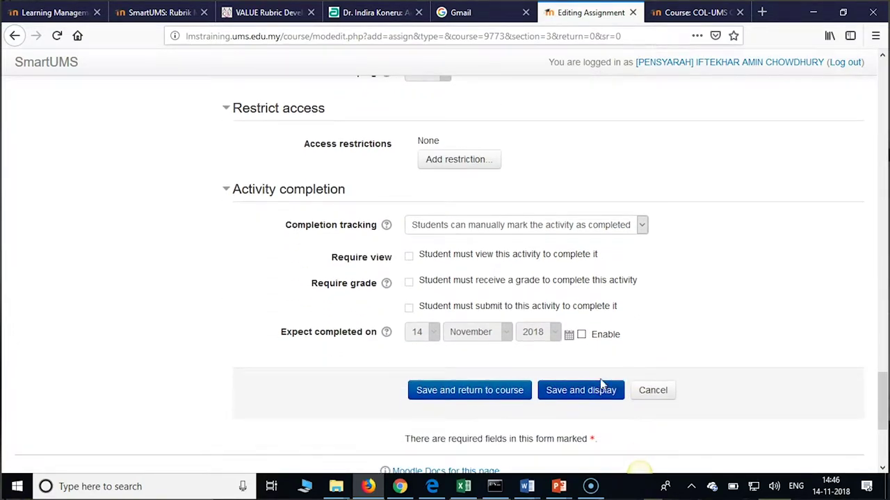
pyautogui.click(641, 225)
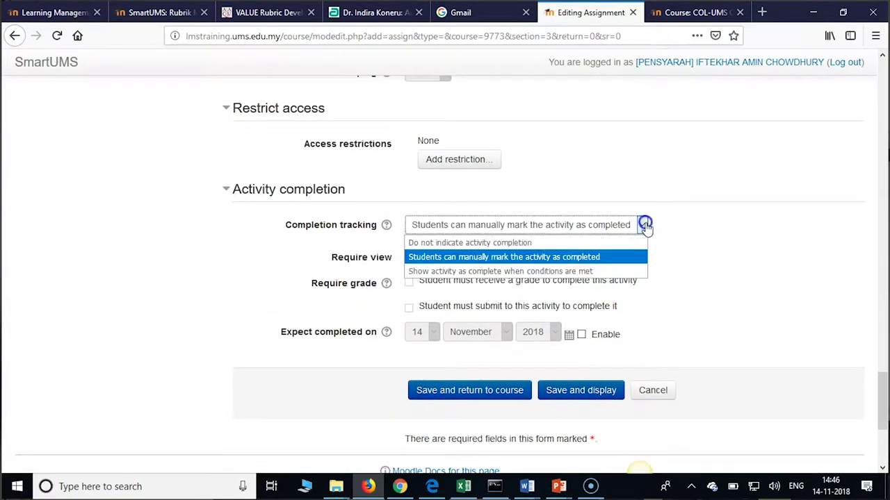
pyautogui.click(537, 272)
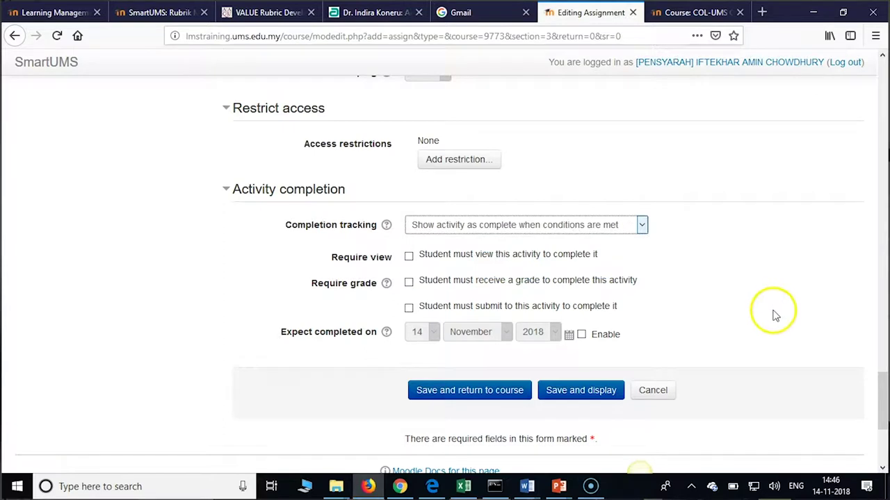
# Step: Require students both to receive a grade and to submit in order to complete the activity
pyautogui.click(409, 284)
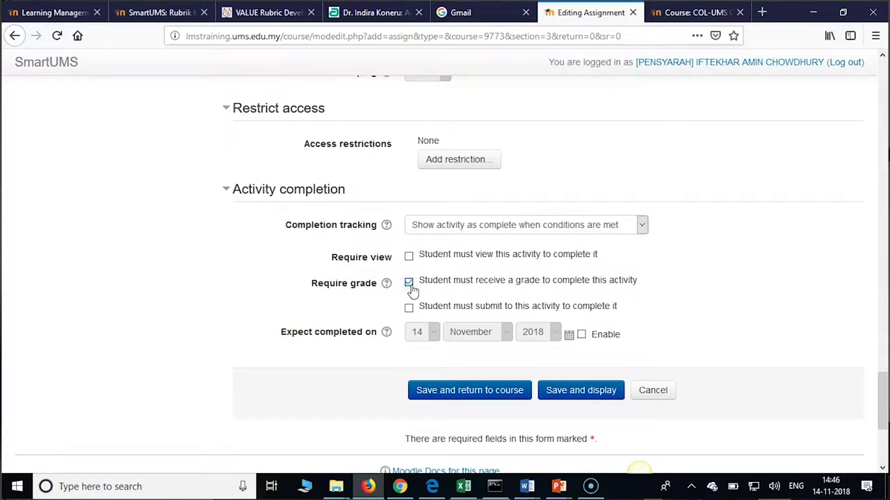
pyautogui.click(410, 308)
pyautogui.click(410, 285)
pyautogui.click(409, 284)
pyautogui.click(711, 364)
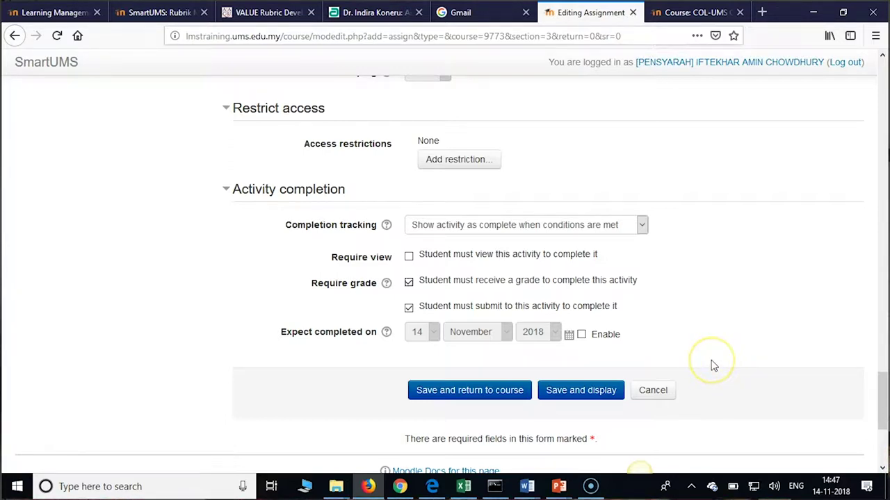
# Step: Review the assignment settings from activity completion back up to the assignment name and description
pyautogui.click(605, 267)
pyautogui.scroll(6, 540, 258)
pyautogui.scroll(-5, 540, 278)
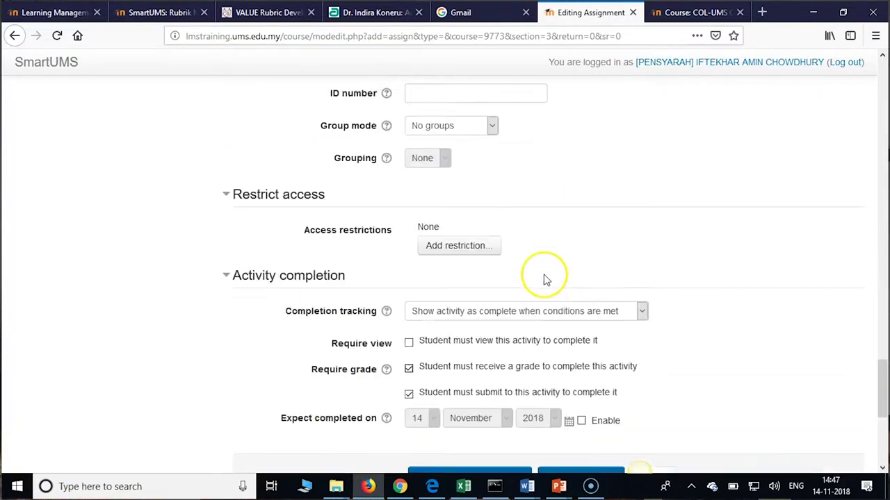
pyautogui.click(546, 273)
pyautogui.scroll(15, 549, 268)
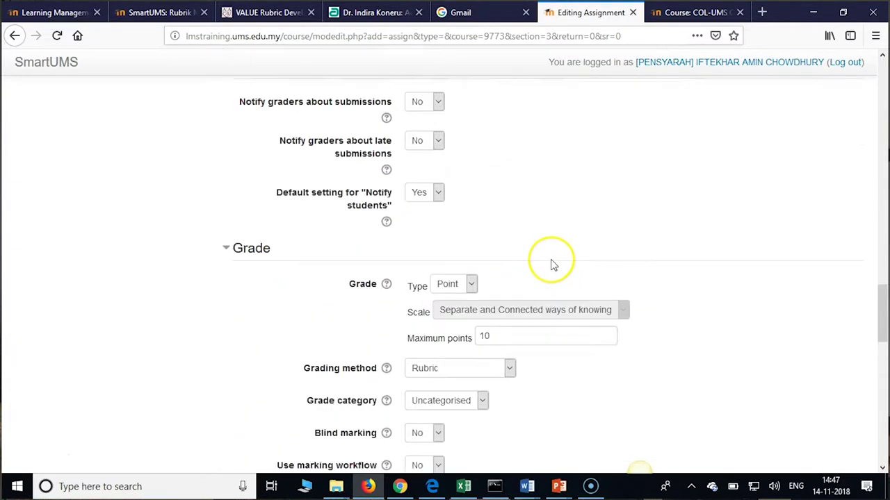
pyautogui.scroll(15, 551, 262)
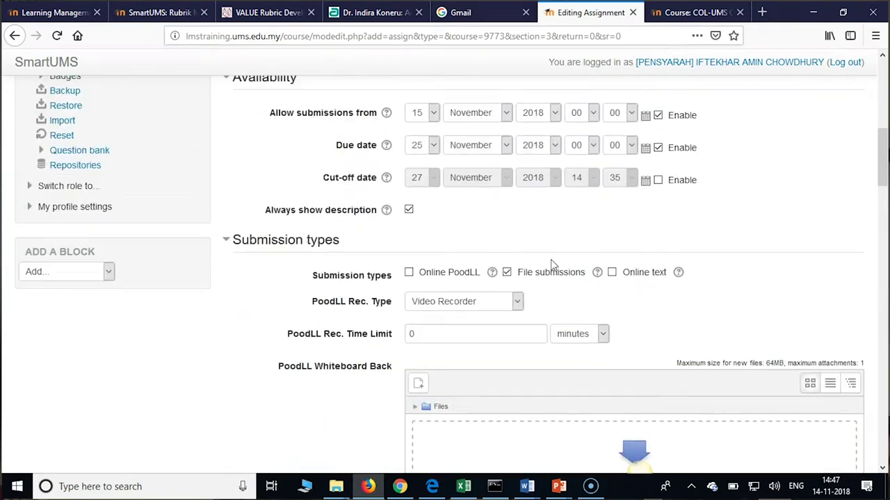
pyautogui.scroll(3, 551, 260)
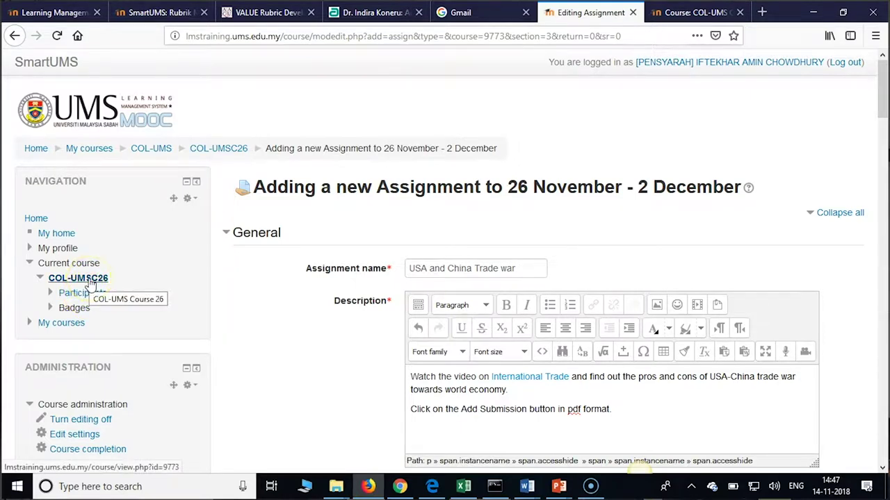
# Step: Open the COL-UMSC26 course page in a new browser tab and bring up its course settings for editing
pyautogui.rightClick(90, 278)
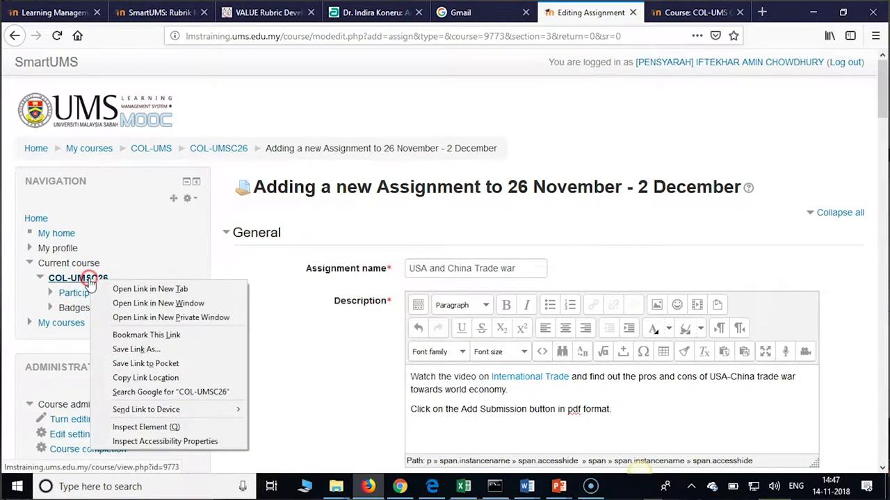
pyautogui.click(134, 290)
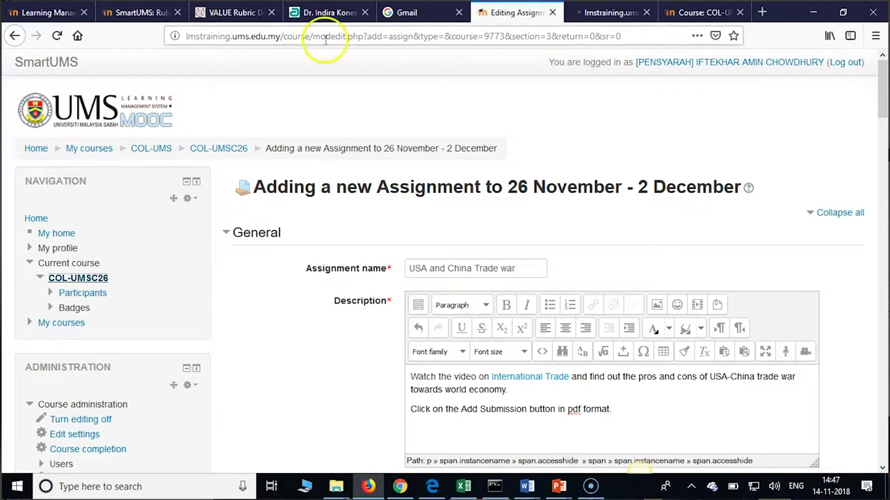
pyautogui.click(607, 13)
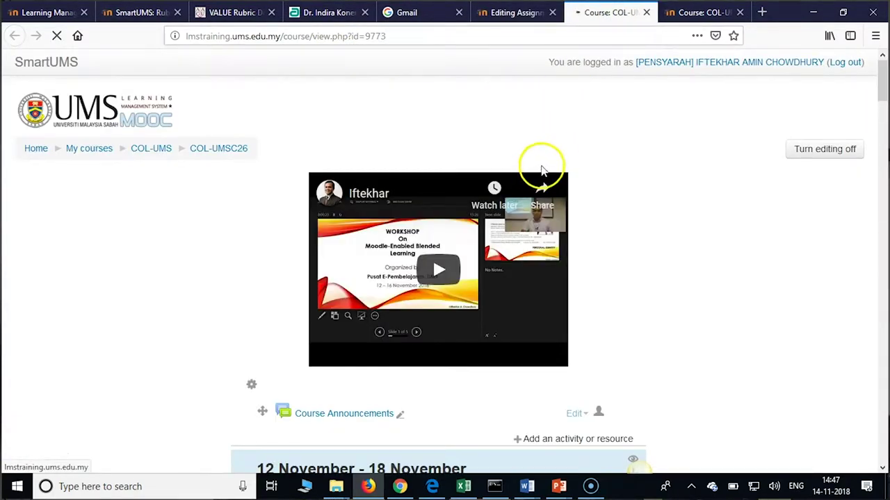
pyautogui.scroll(-4, 213, 248)
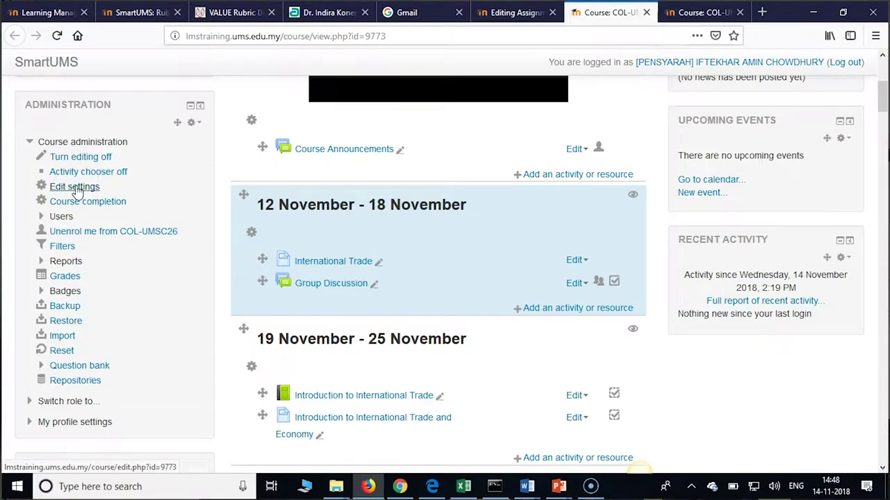
pyautogui.click(74, 187)
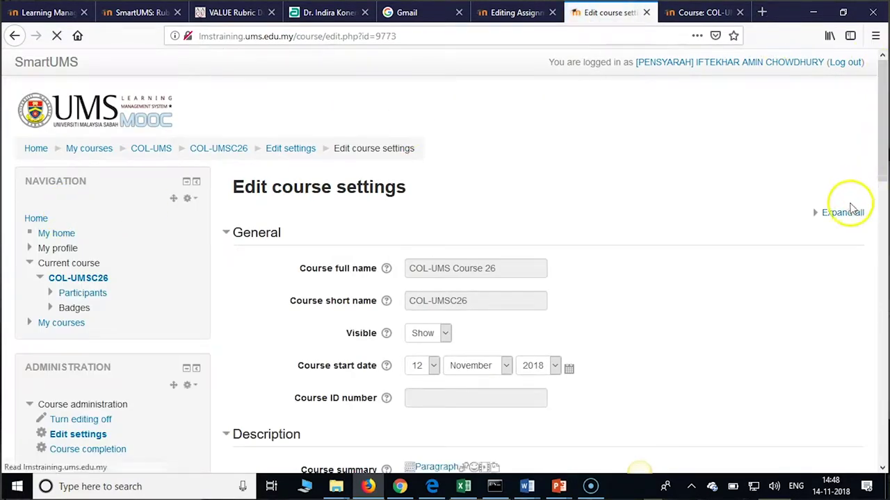
# Step: Expand all course settings sections, check the completion tracking and group settings, and close that tab without saving
pyautogui.click(849, 212)
pyautogui.scroll(-3, 512, 198)
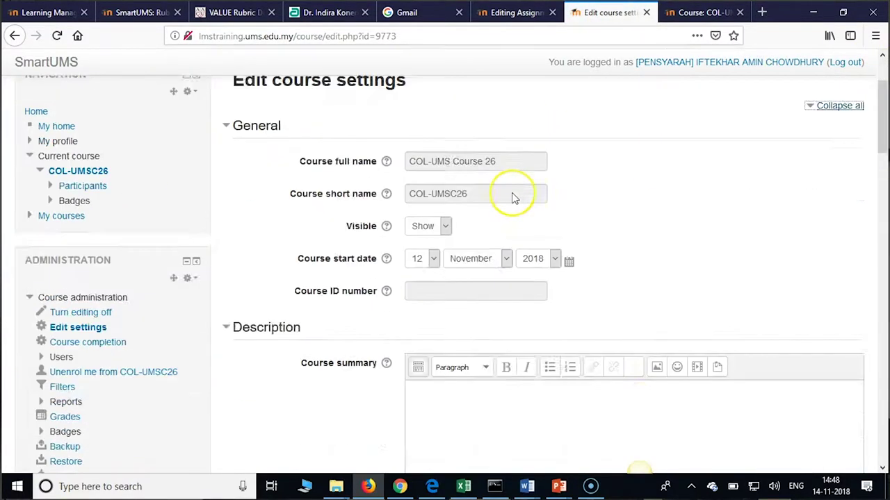
pyautogui.scroll(-10, 512, 198)
pyautogui.scroll(-8, 512, 198)
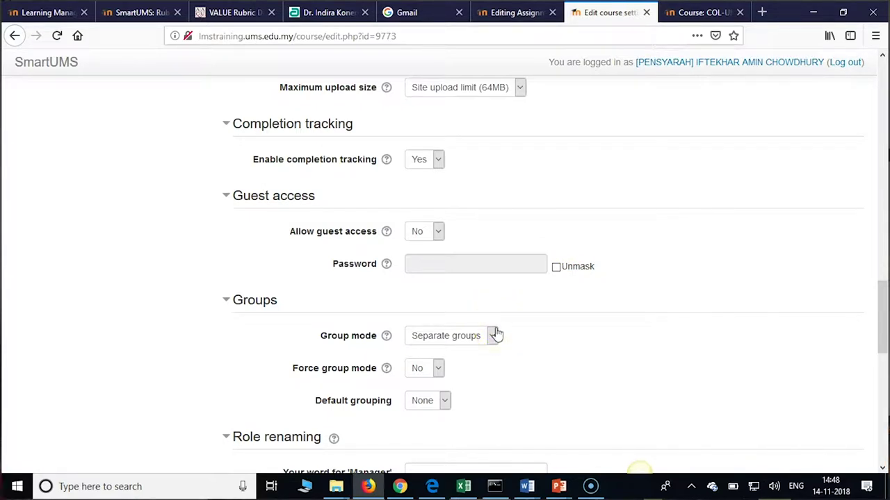
pyautogui.scroll(-5, 496, 337)
pyautogui.scroll(5, 506, 320)
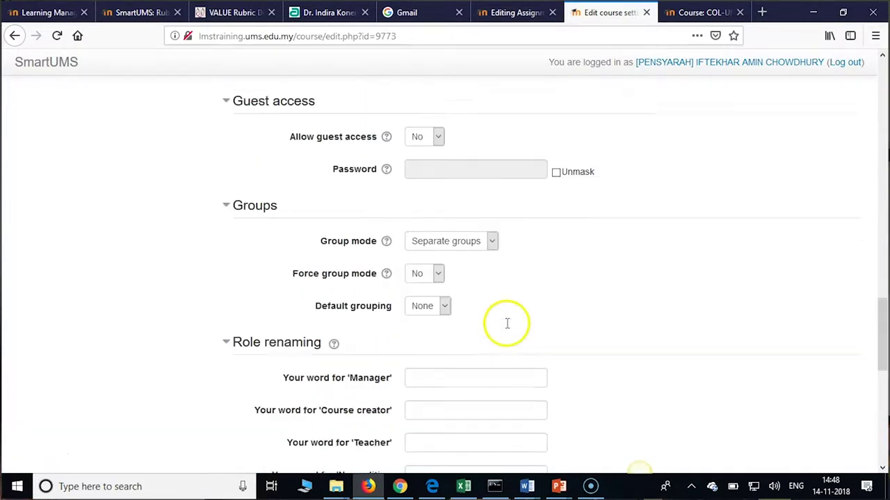
pyautogui.scroll(-5, 503, 334)
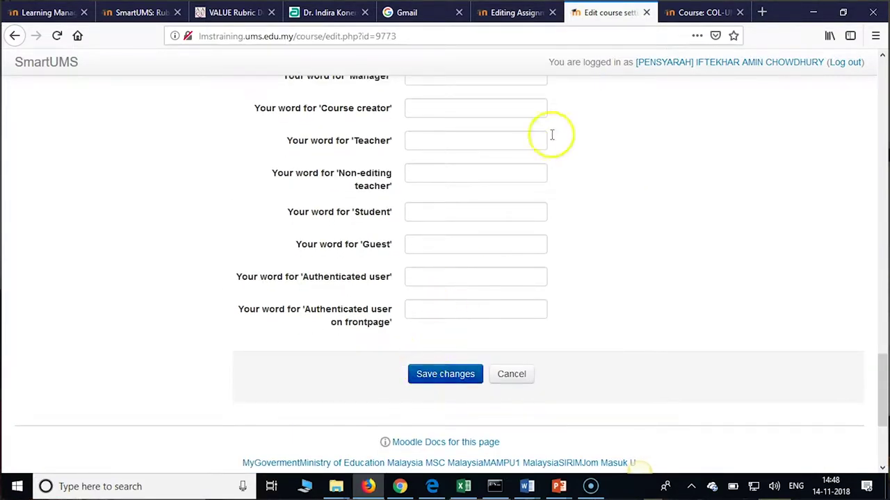
pyautogui.click(647, 13)
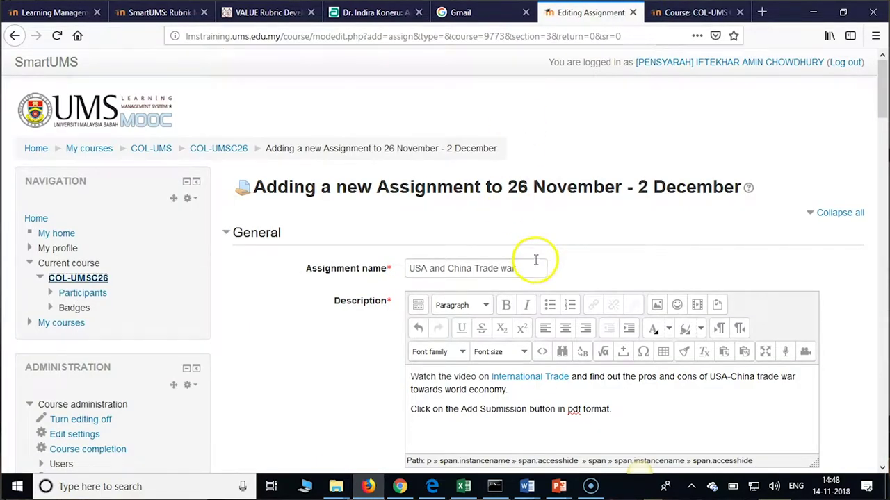
# Step: Review the assignment's description text and its availability dates, including the submission start and due date
pyautogui.scroll(-3, 535, 260)
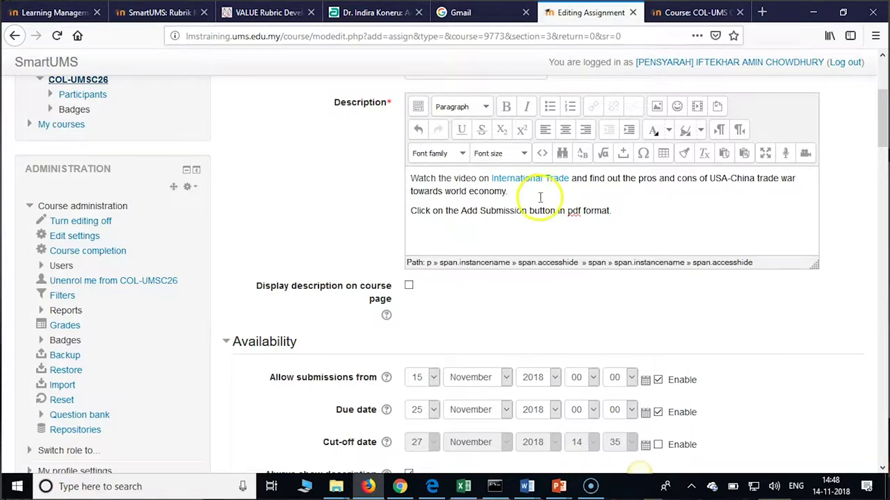
pyautogui.moveTo(619, 213); pyautogui.dragTo(412, 171)
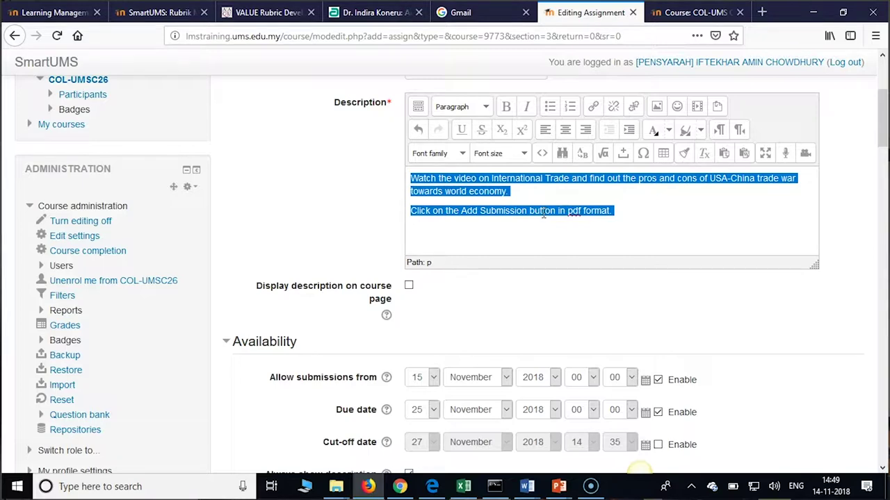
pyautogui.click(520, 235)
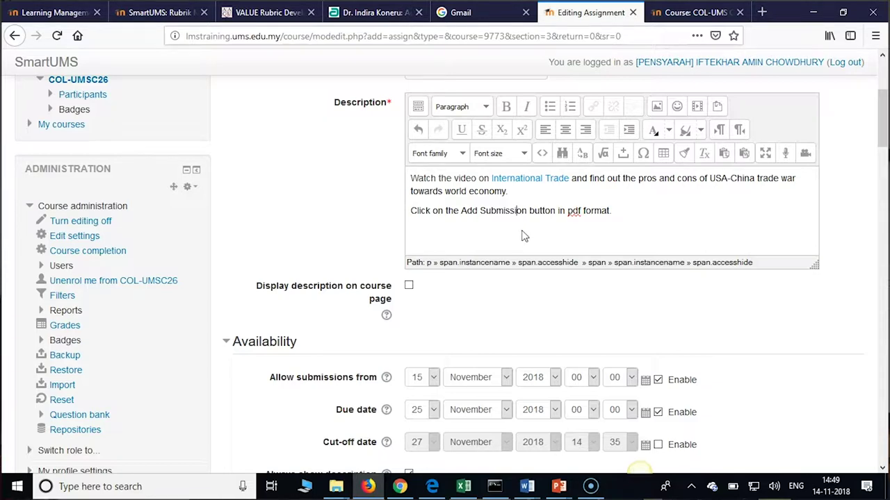
pyautogui.scroll(-2, 633, 214)
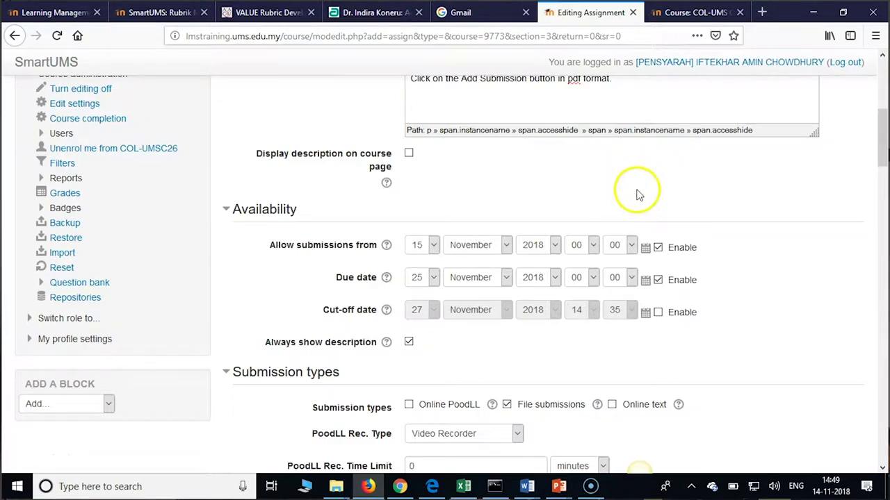
pyautogui.scroll(-1, 635, 197)
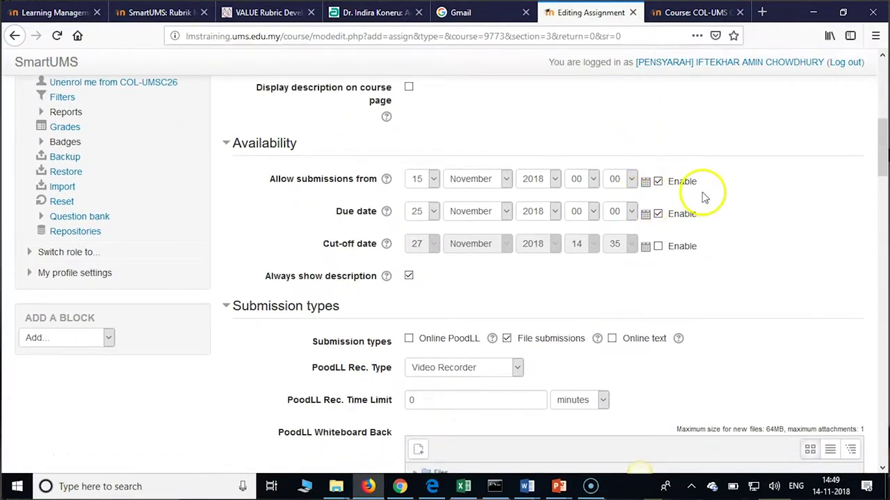
pyautogui.scroll(3, 704, 198)
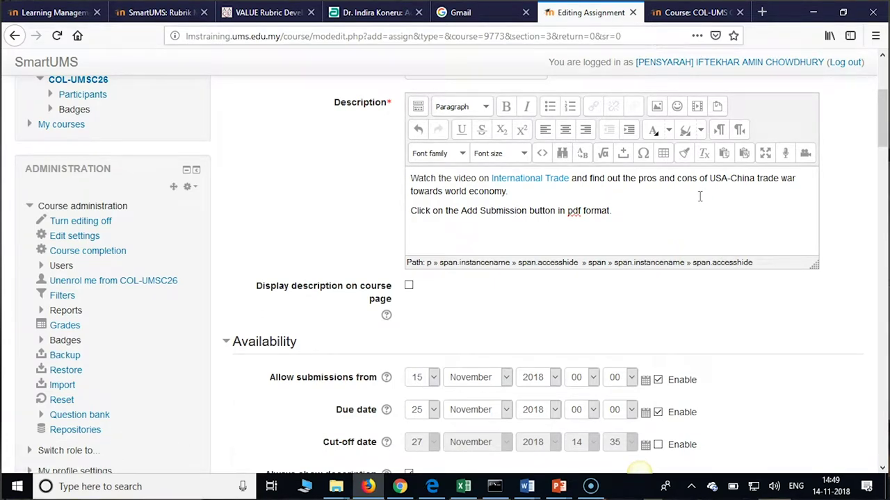
# Step: Review the assignment settings from submission types through grading and common module settings down to activity completion
pyautogui.scroll(-8, 695, 201)
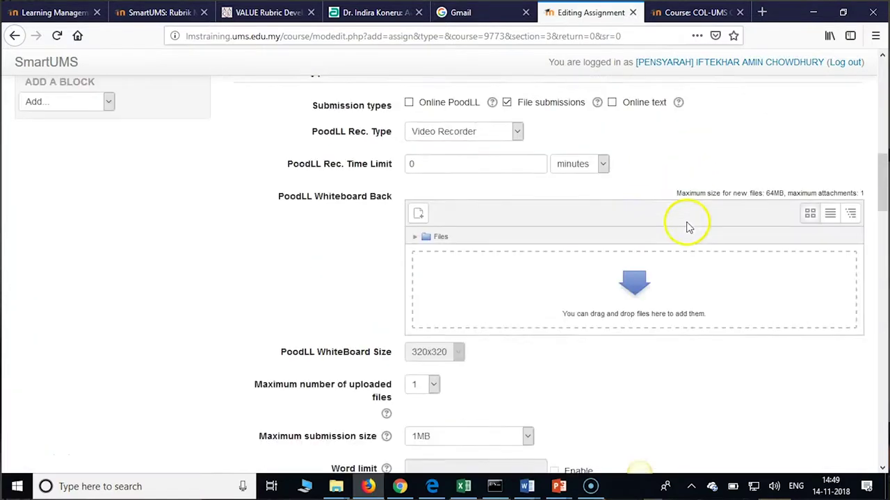
pyautogui.scroll(-6, 687, 229)
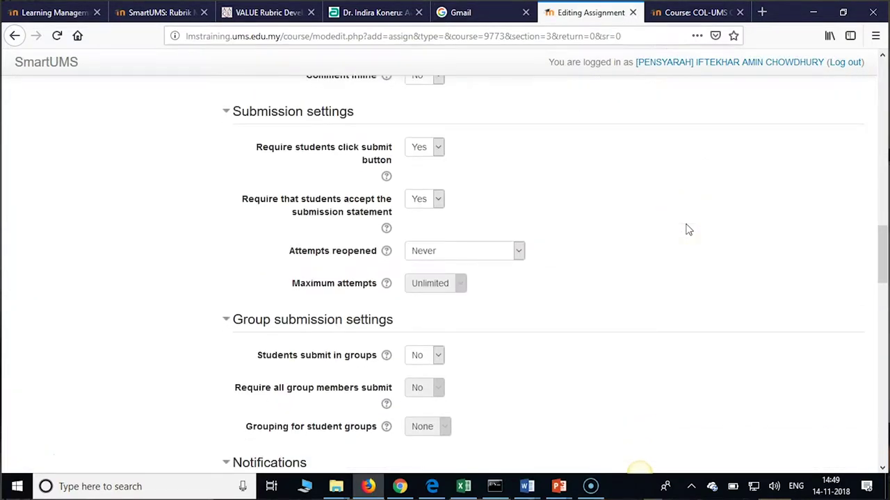
pyautogui.scroll(-1, 688, 230)
pyautogui.scroll(1, 688, 230)
pyautogui.scroll(-4, 687, 232)
pyautogui.scroll(-2, 684, 235)
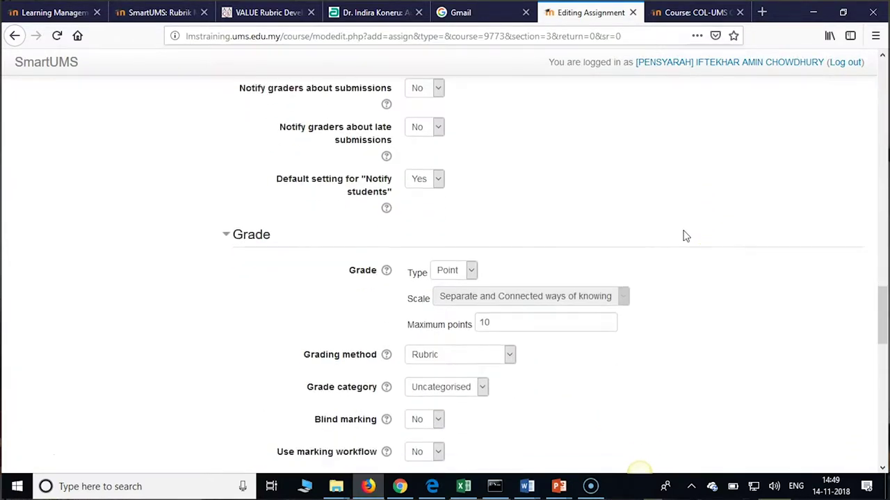
pyautogui.scroll(-4, 685, 237)
pyautogui.scroll(-2, 684, 236)
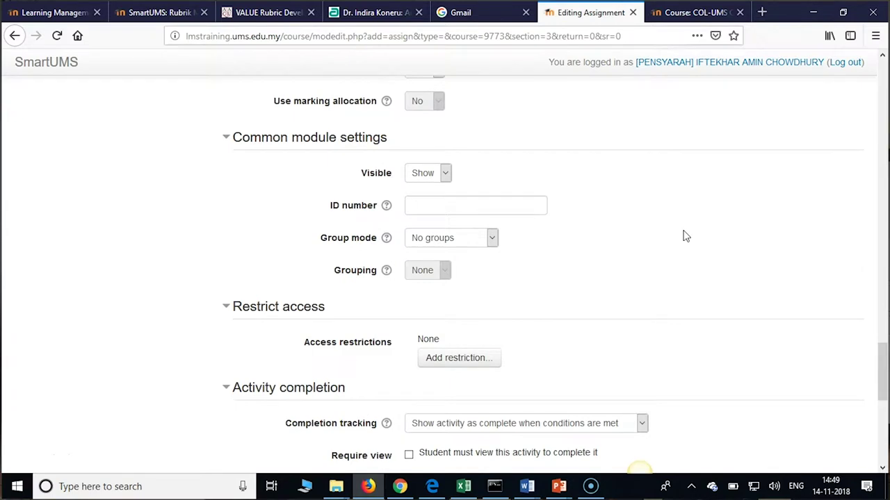
pyautogui.scroll(-3, 685, 236)
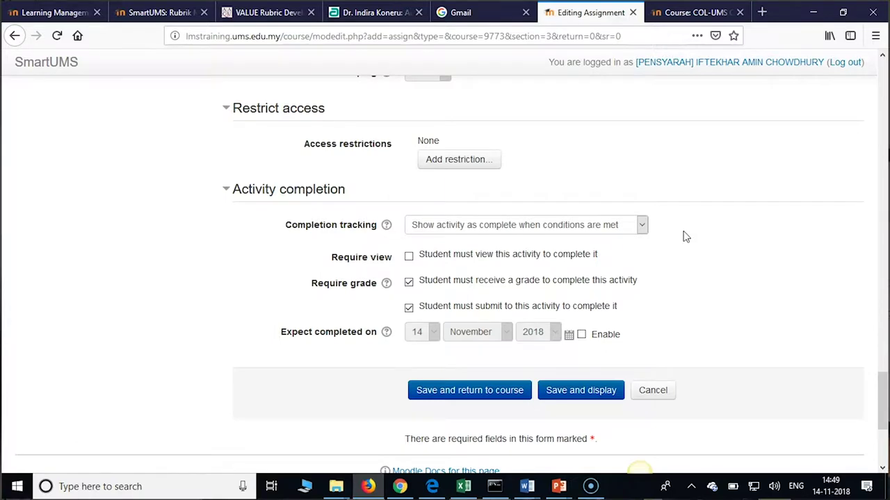
# Step: Recheck the feedback types, submission settings, group submission, notifications and rubric grade settings of the assignment
pyautogui.scroll(10, 684, 236)
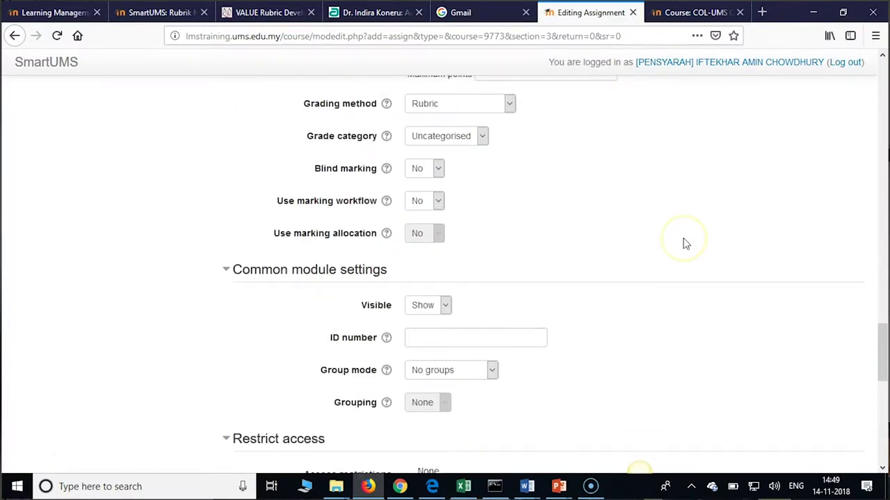
pyautogui.scroll(3, 684, 244)
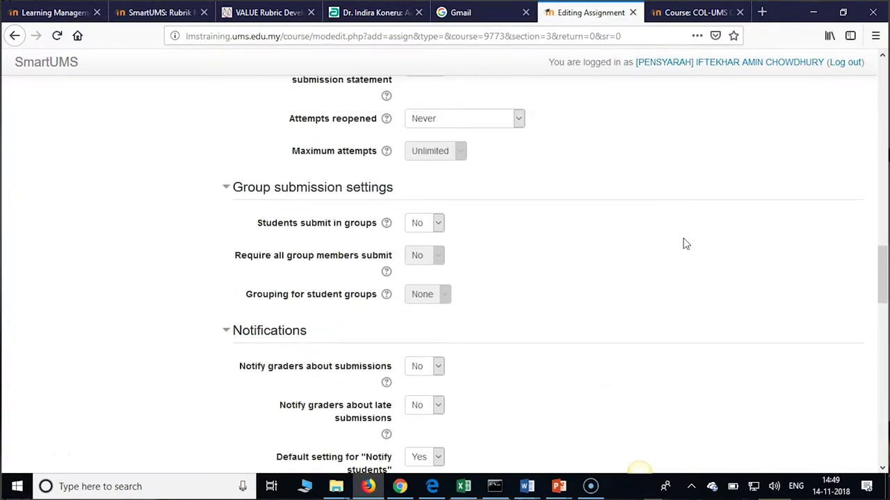
pyautogui.scroll(3, 684, 244)
pyautogui.scroll(8, 685, 243)
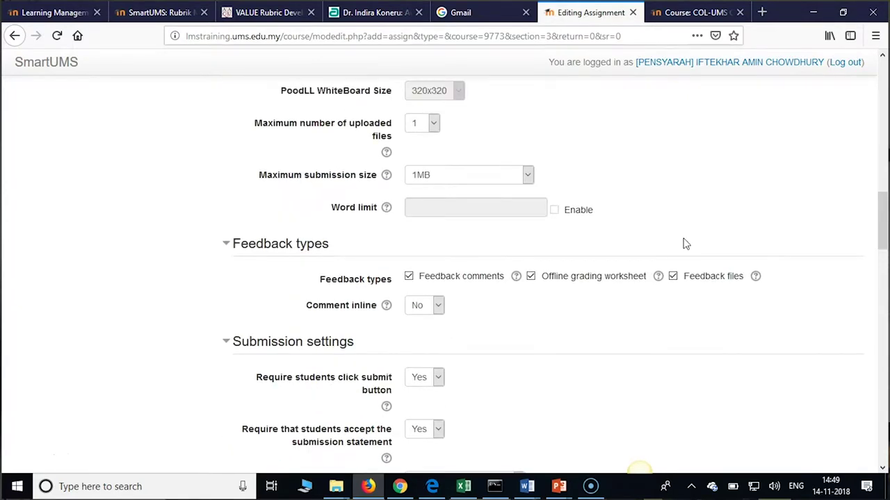
pyautogui.scroll(-8, 683, 243)
pyautogui.scroll(-3, 684, 247)
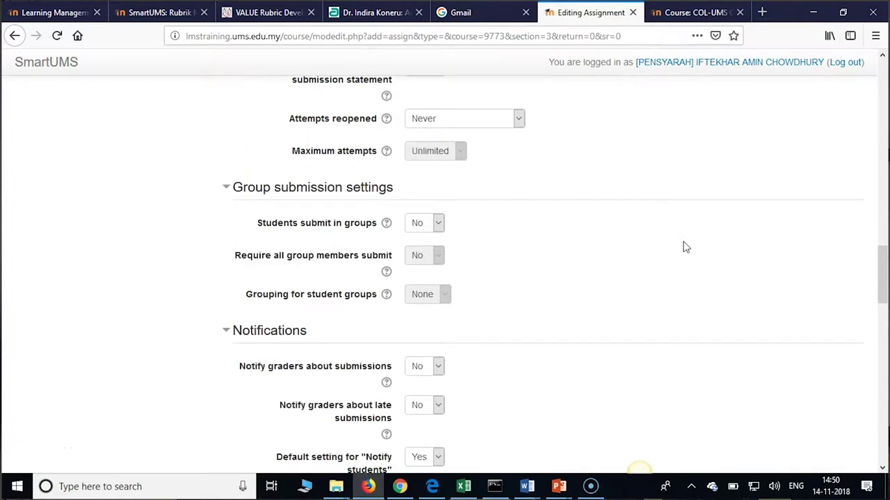
pyautogui.scroll(-3, 685, 247)
pyautogui.scroll(-3, 684, 246)
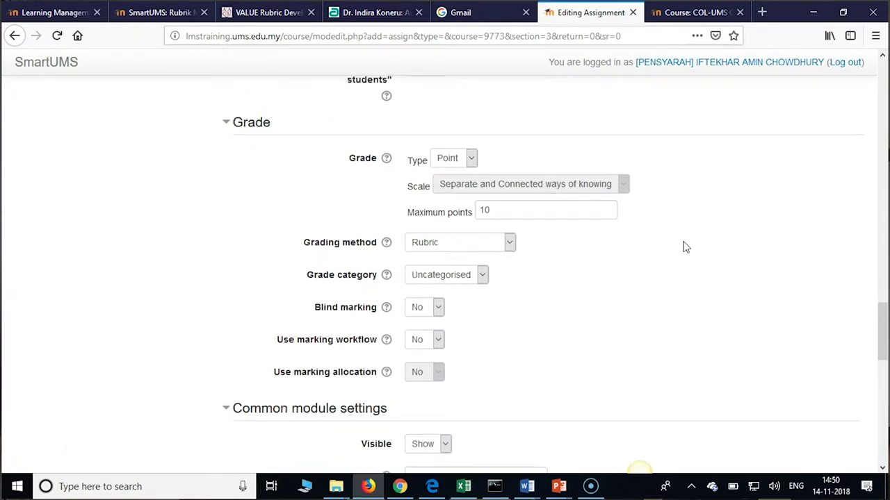
pyautogui.scroll(8, 685, 247)
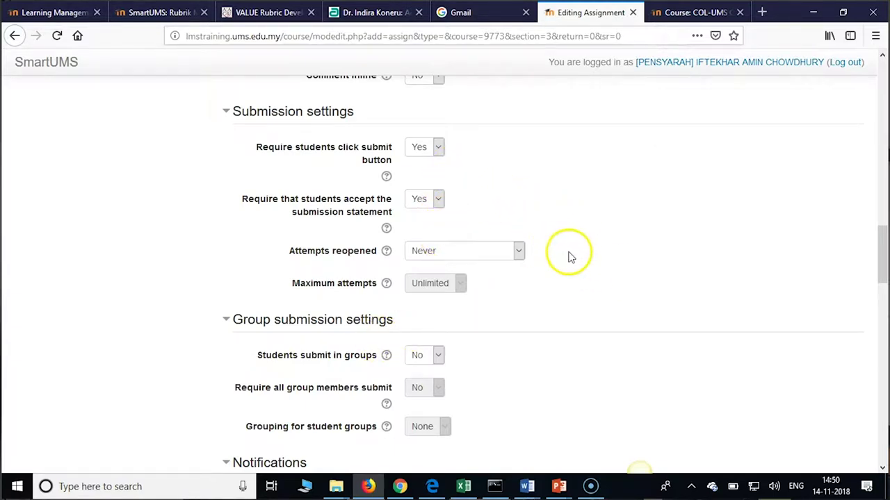
pyautogui.scroll(-5, 563, 271)
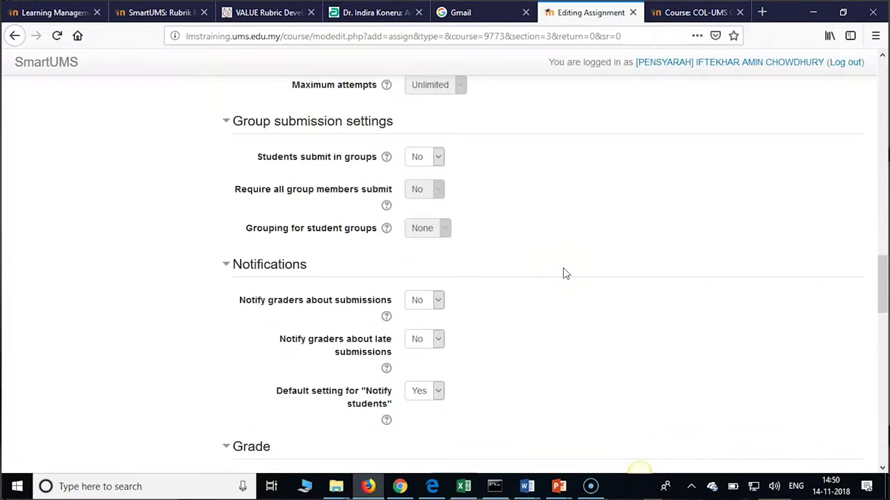
pyautogui.scroll(-5, 563, 274)
pyautogui.scroll(-4, 563, 274)
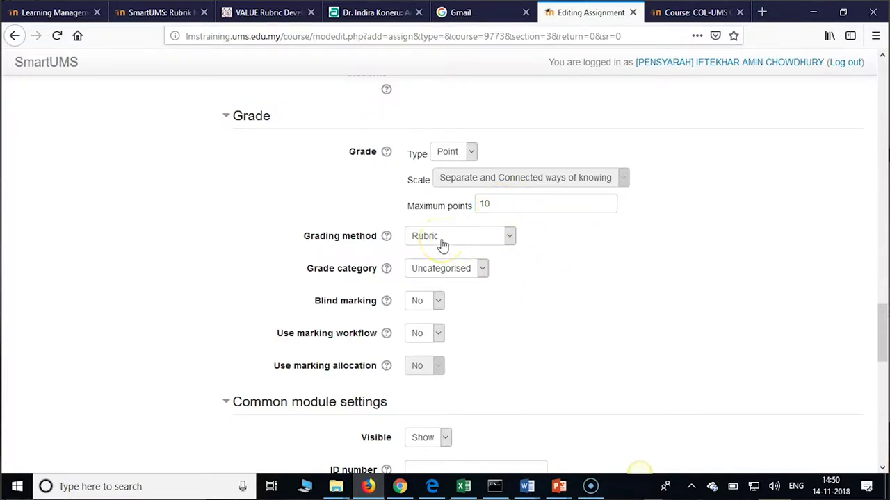
# Step: Check the completion tracking options and choose "Show activity as complete when conditions are met" again
pyautogui.scroll(-5, 576, 278)
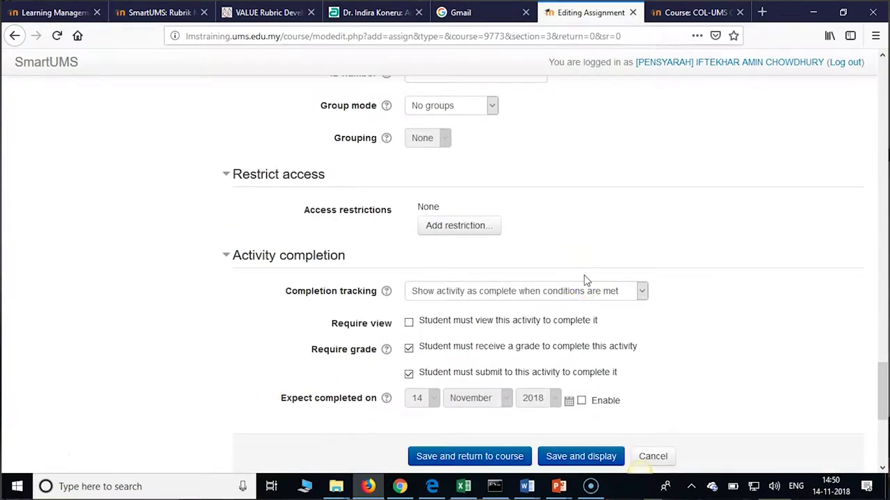
pyautogui.click(641, 292)
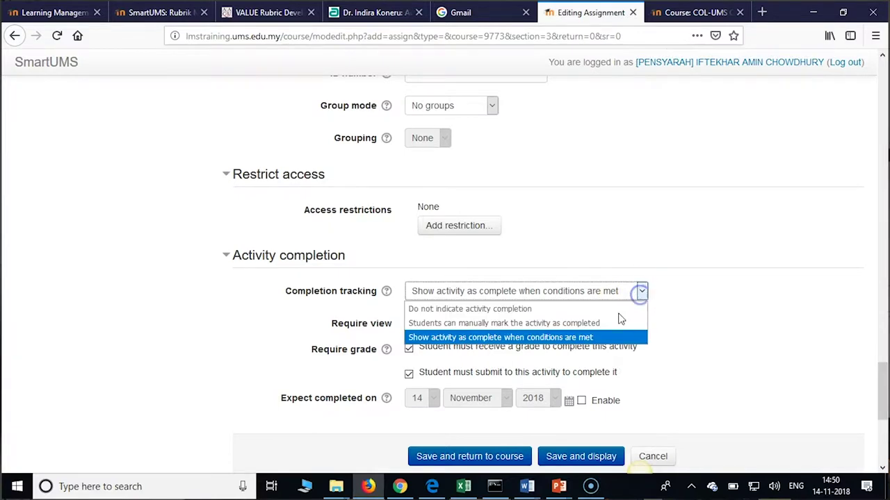
pyautogui.click(581, 339)
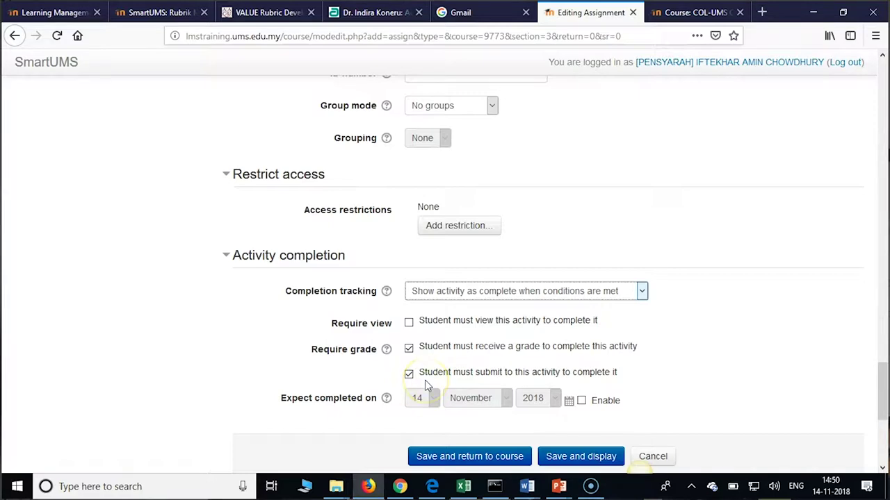
# Step: Look back over the grade, submission type and availability settings up to the assignment name and description
pyautogui.scroll(20, 432, 354)
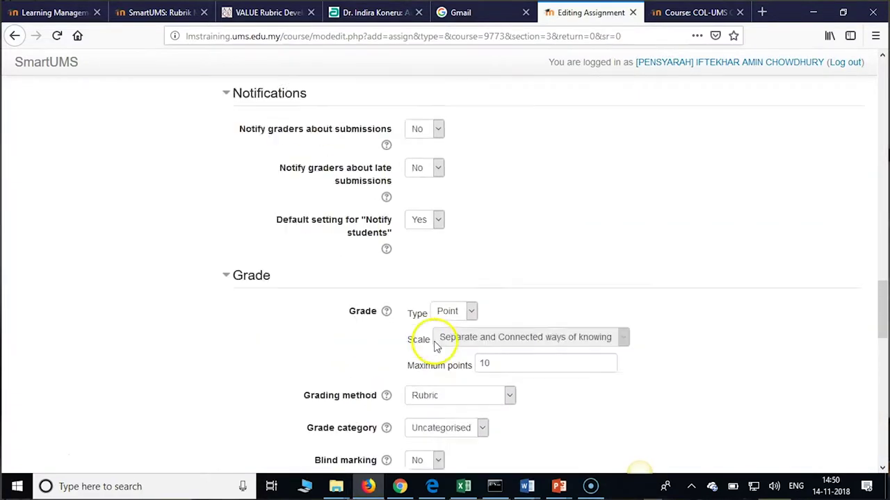
pyautogui.scroll(5, 436, 338)
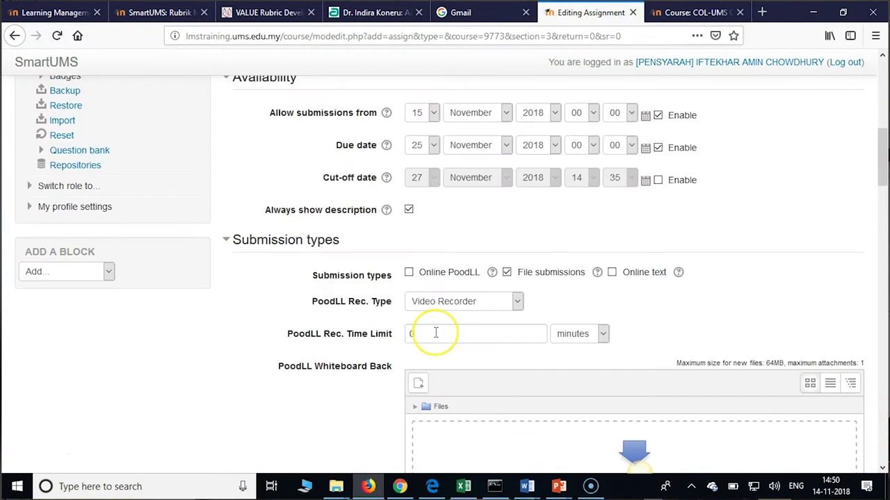
pyautogui.scroll(7, 436, 333)
pyautogui.scroll(-2, 436, 334)
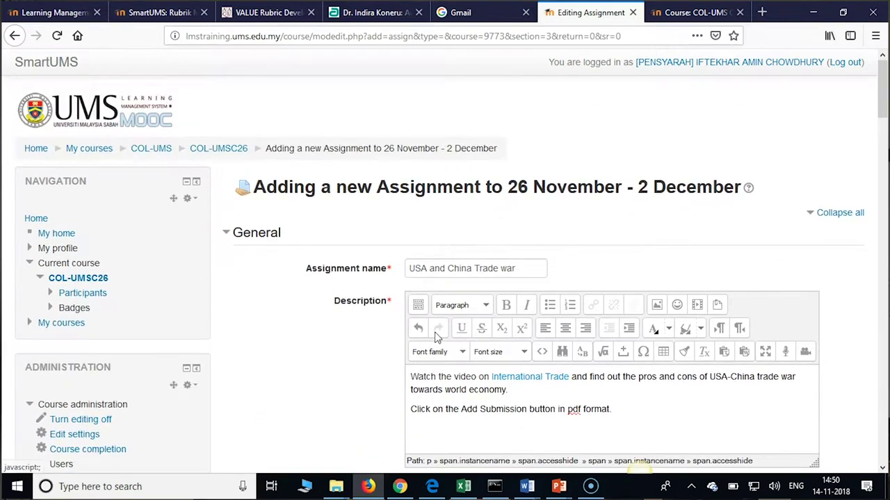
# Step: Review the assignment's description, availability dates, submission types, upload limits and feedback types down to the submission settings
pyautogui.click(440, 312)
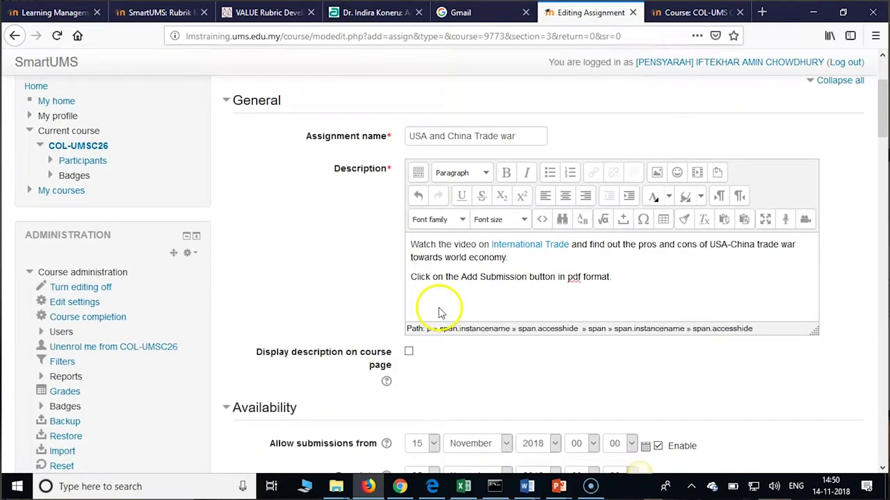
pyautogui.scroll(-3, 440, 312)
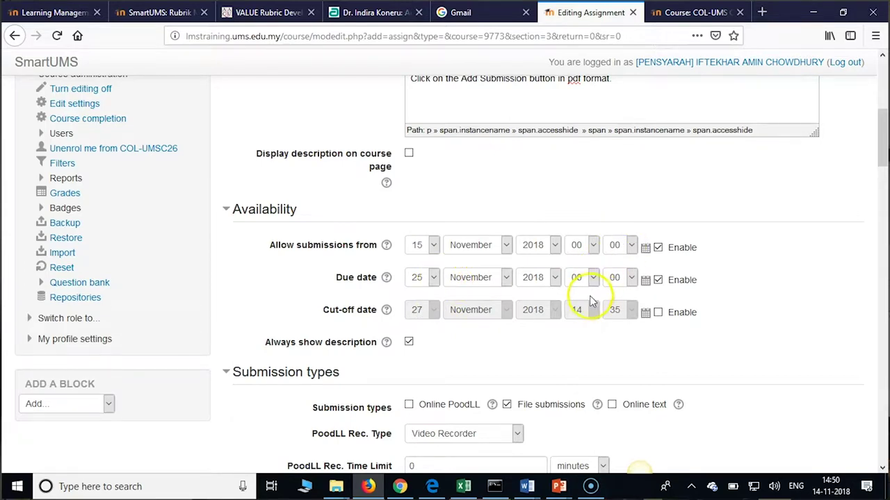
pyautogui.scroll(-4, 590, 299)
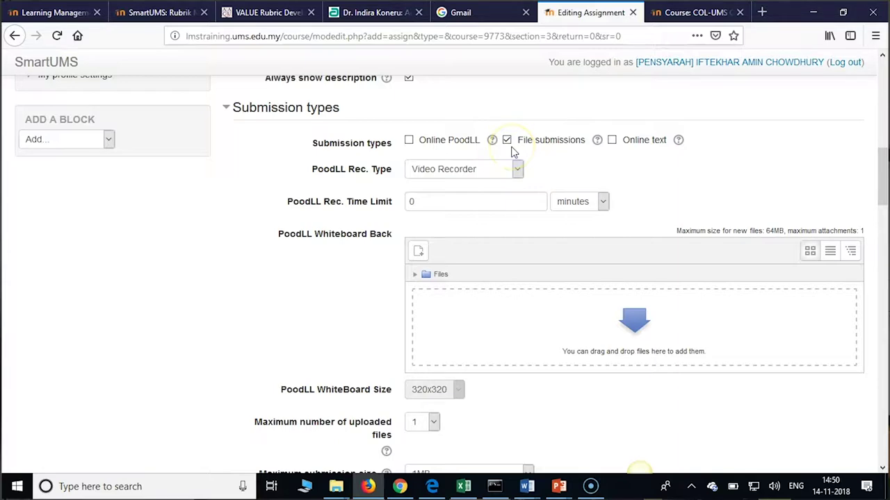
pyautogui.scroll(-2, 512, 152)
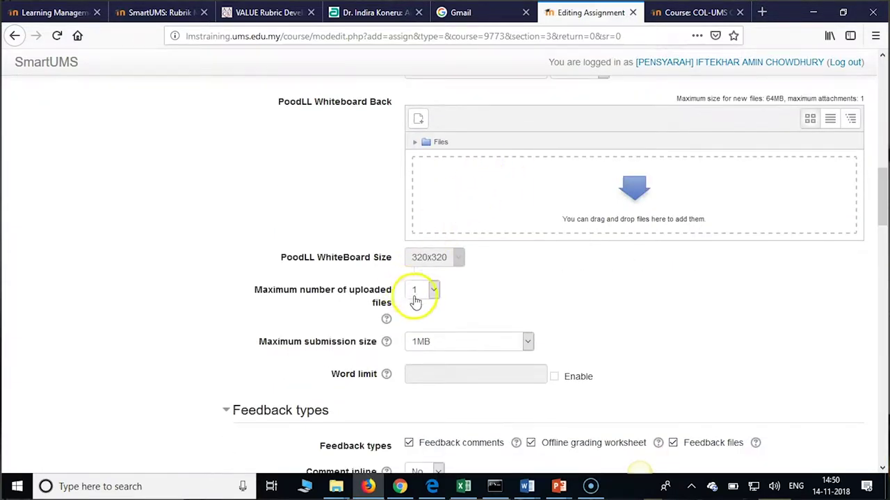
pyautogui.scroll(-2, 413, 298)
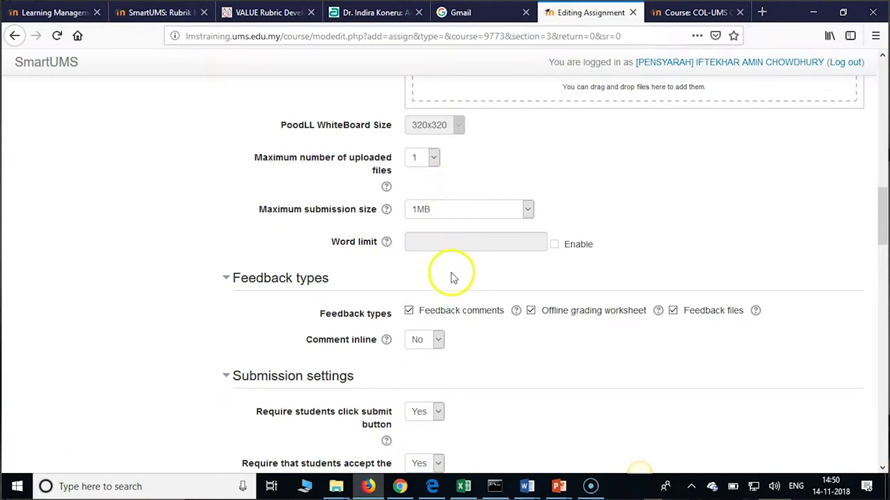
pyautogui.scroll(-2, 452, 276)
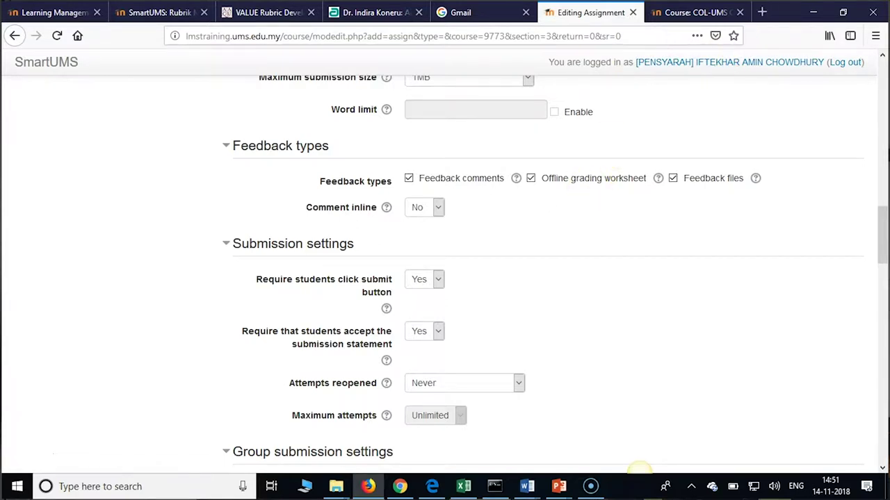
pyautogui.scroll(-4, 389, 222)
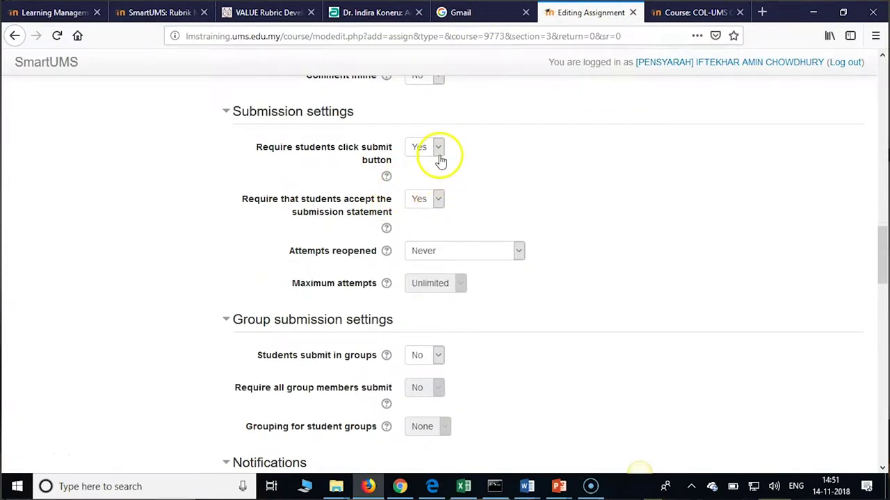
# Step: Choose Yes for requiring students to click the submit button and for requiring them to accept the submission statement
pyautogui.click(436, 151)
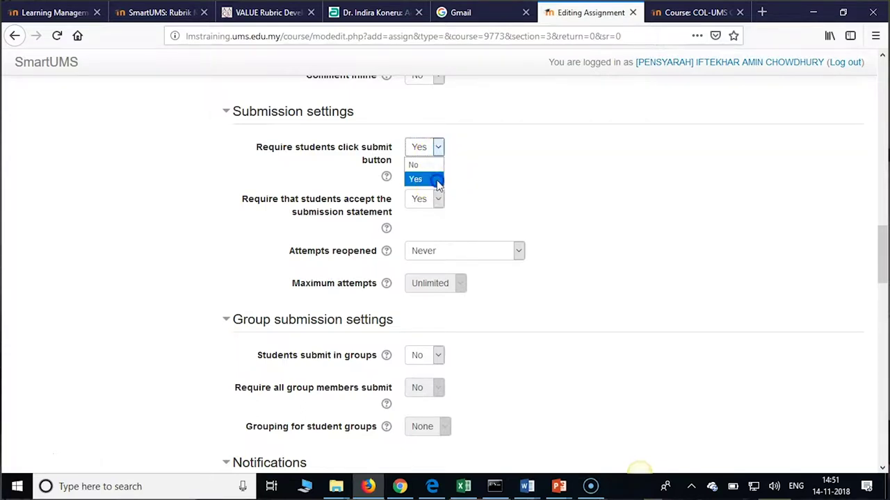
pyautogui.click(436, 179)
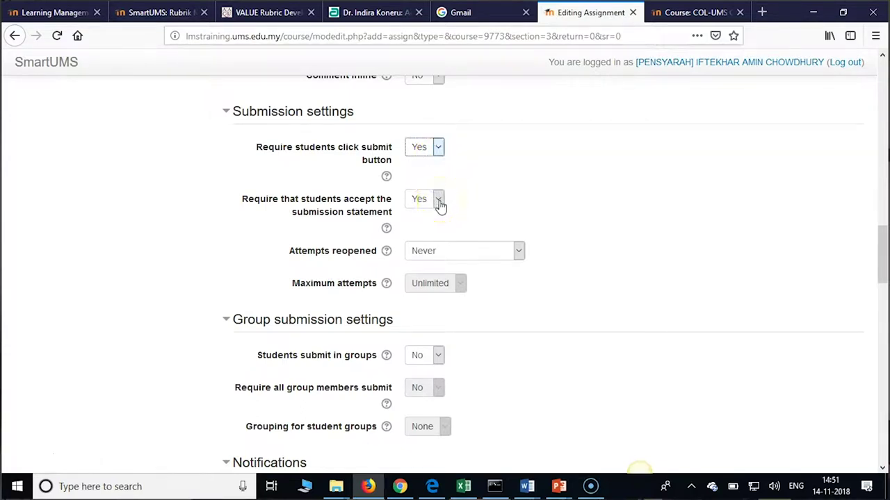
pyautogui.click(439, 200)
pyautogui.click(436, 232)
# Step: Check the available grading methods in the Grade section and choose Rubric
pyautogui.scroll(-5, 455, 237)
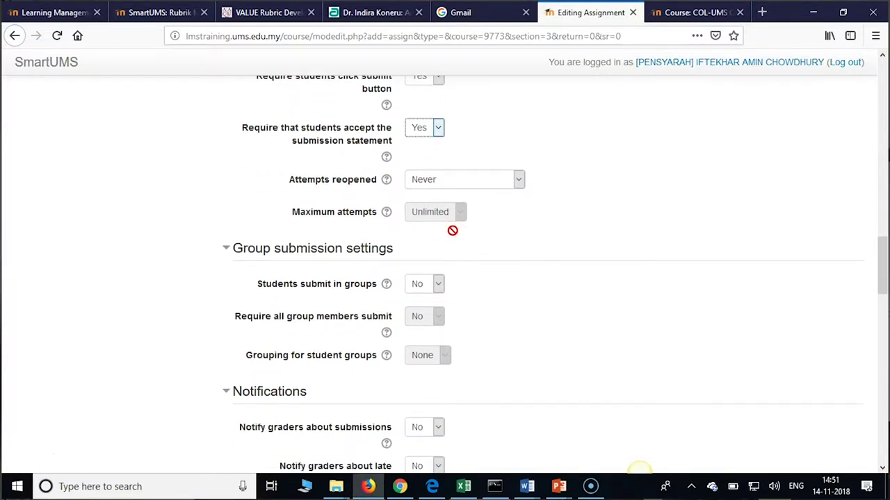
pyautogui.scroll(-3, 453, 232)
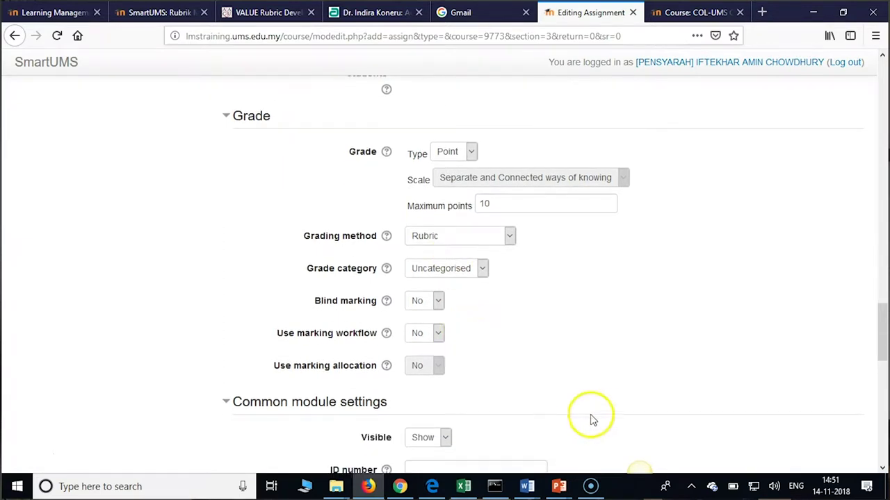
pyautogui.click(488, 237)
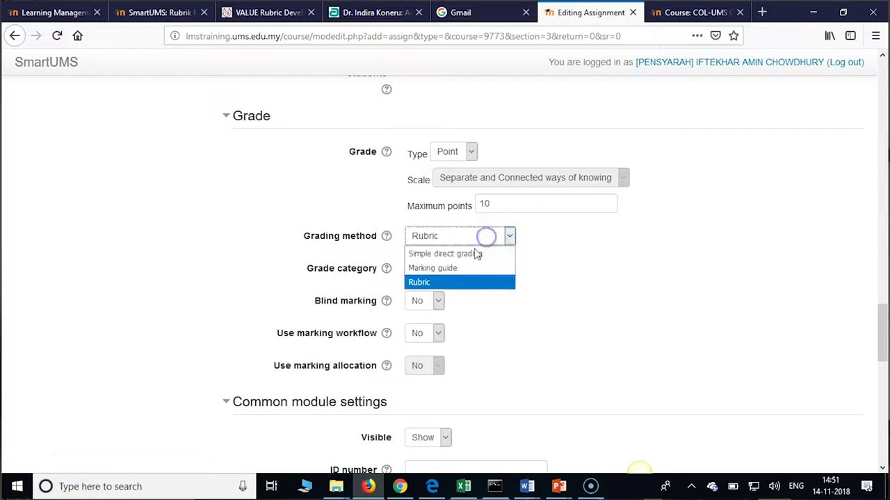
pyautogui.click(459, 283)
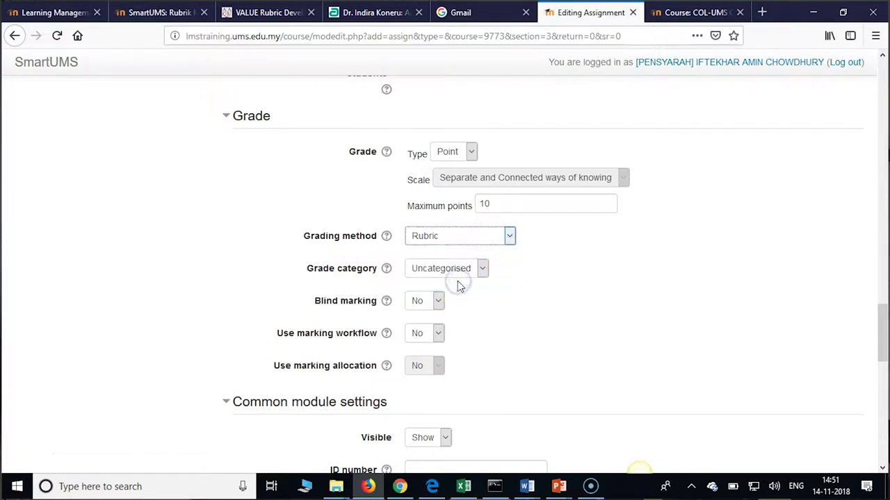
# Step: Set completion tracking to "Show activity as complete when conditions are met", and save and display the assignment
pyautogui.scroll(-6, 487, 321)
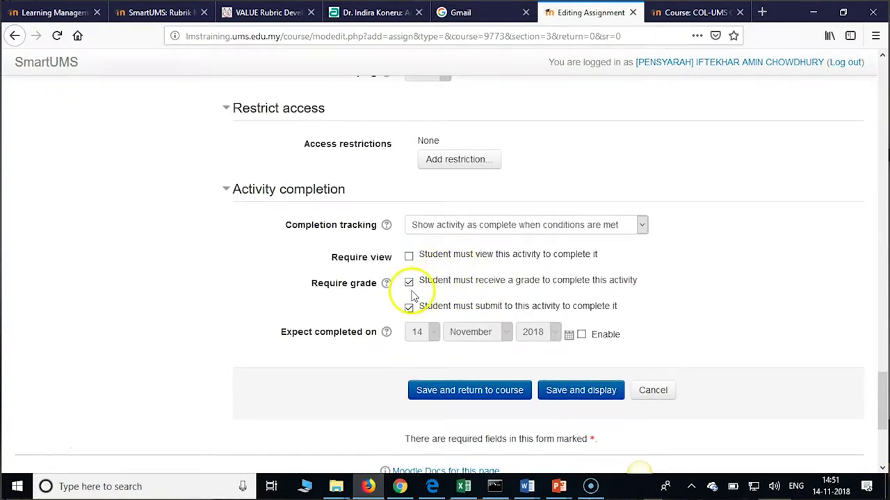
pyautogui.click(539, 229)
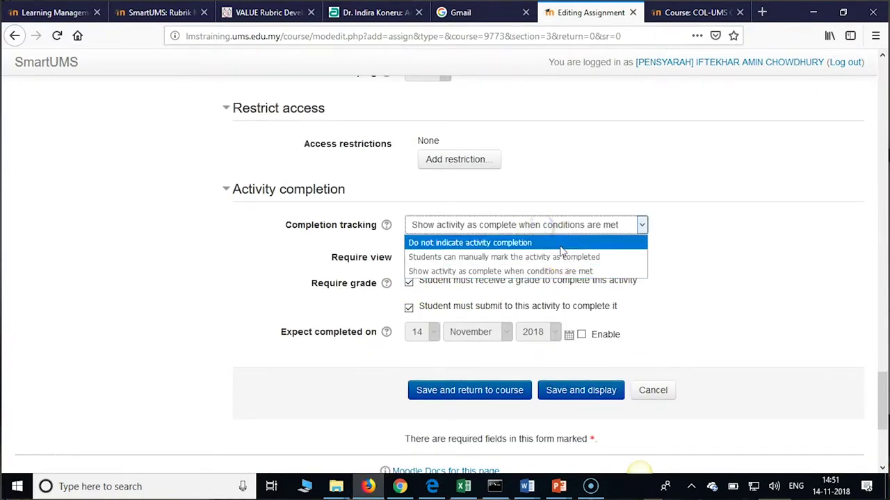
pyautogui.click(580, 273)
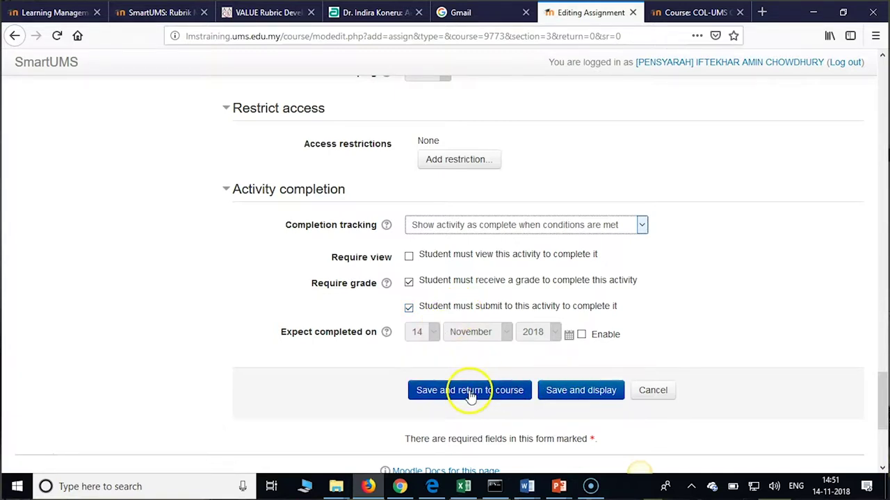
pyautogui.click(570, 395)
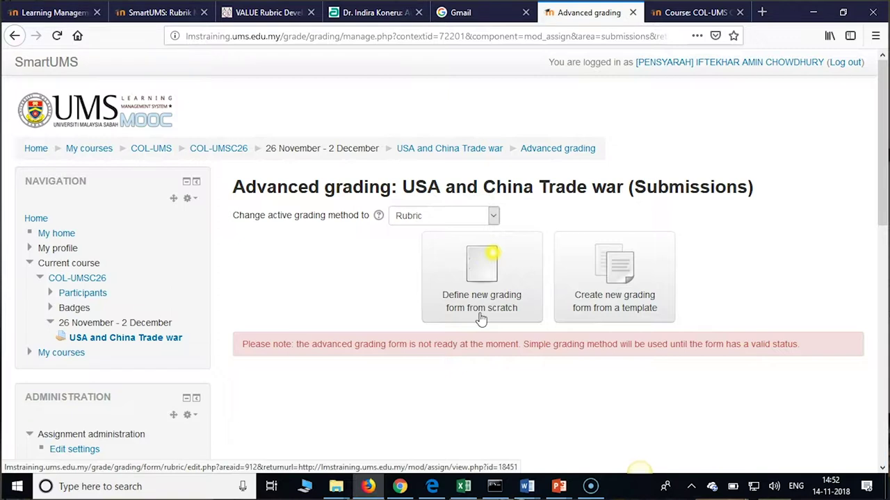
# Step: Start defining a new grading form from scratch for the assignment's rubric and make its name ready for entry
pyautogui.click(490, 282)
pyautogui.click(480, 278)
pyautogui.click(473, 283)
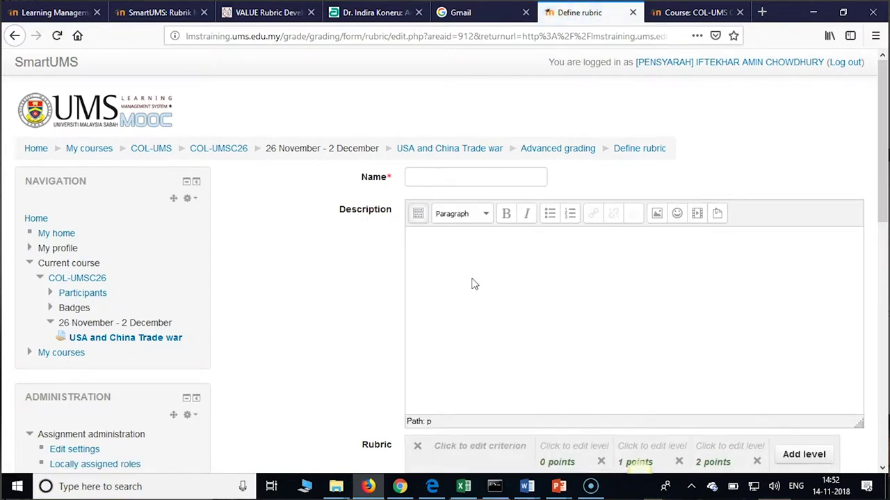
pyautogui.click(515, 175)
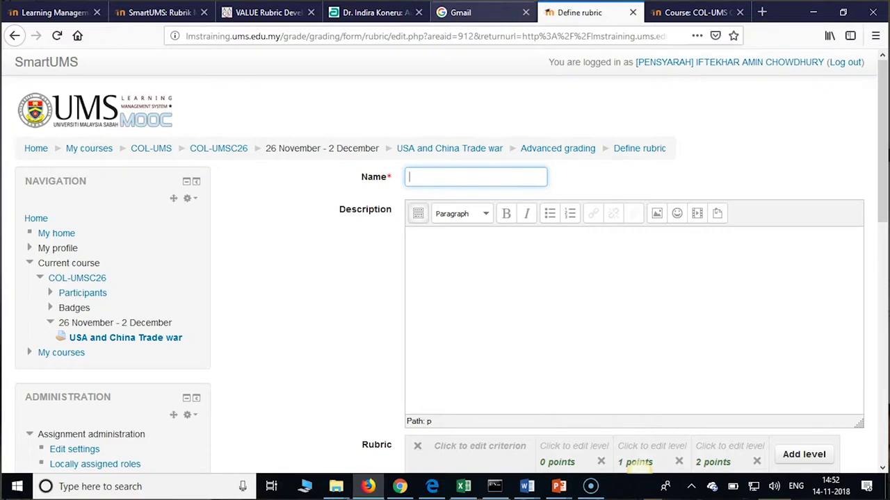
# Step: Look at the VALUE rubrics page, then in Chrome at the MERLOT in-class debate rubric and its PDF for reference
pyautogui.click(275, 19)
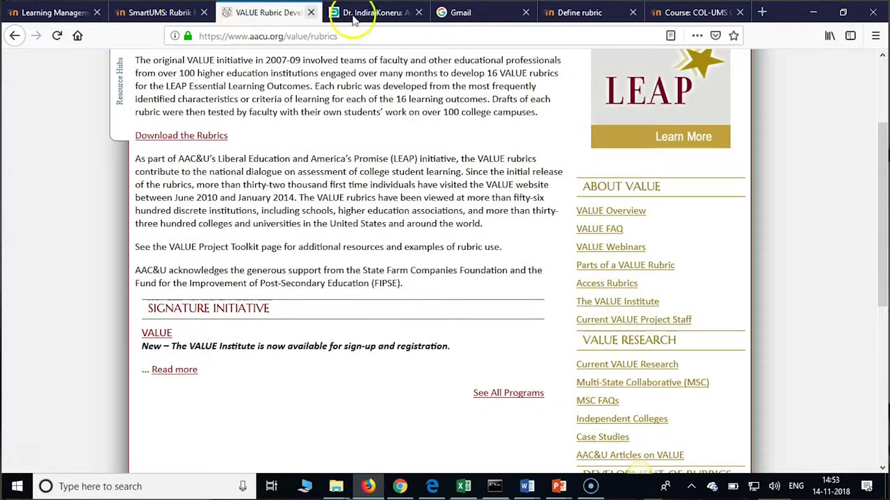
pyautogui.click(567, 14)
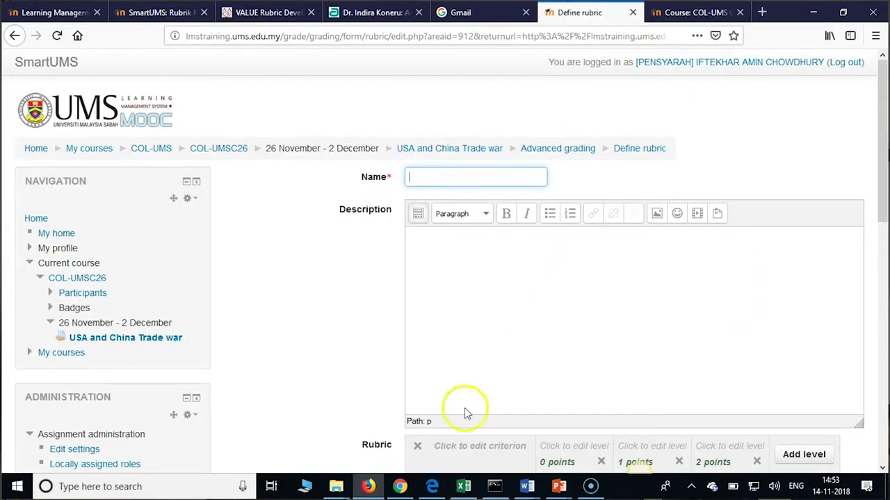
pyautogui.click(401, 486)
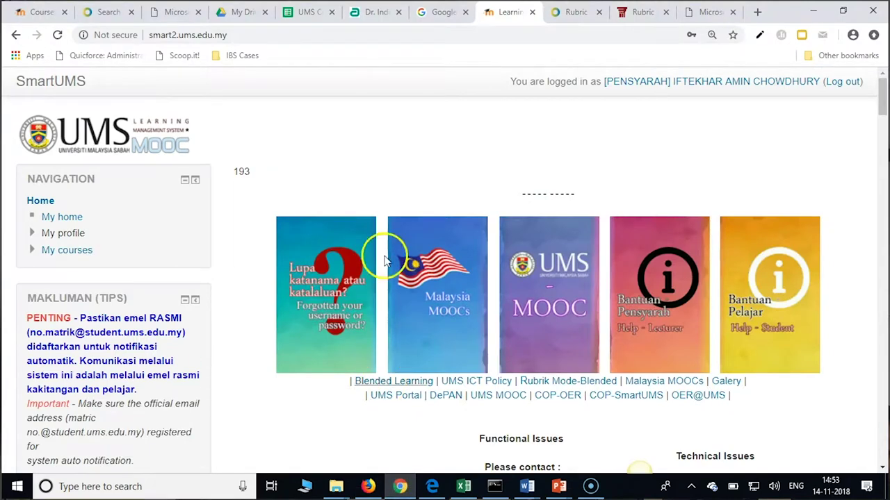
pyautogui.click(630, 19)
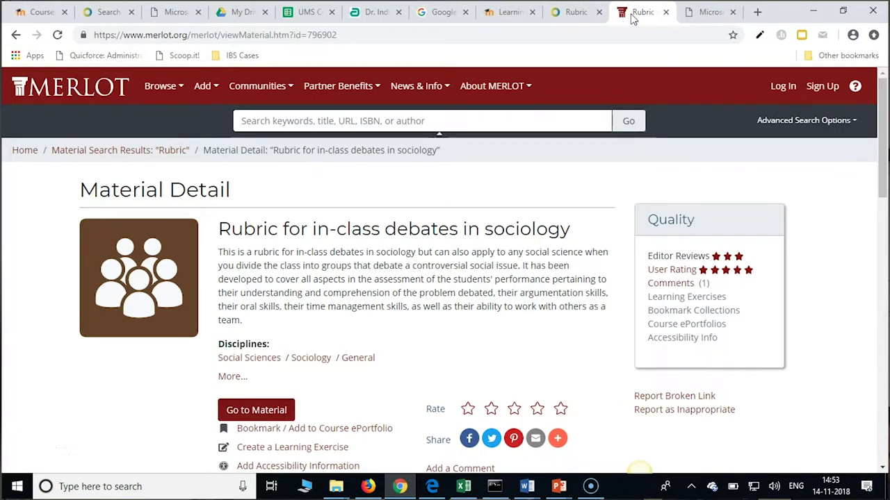
pyautogui.click(719, 12)
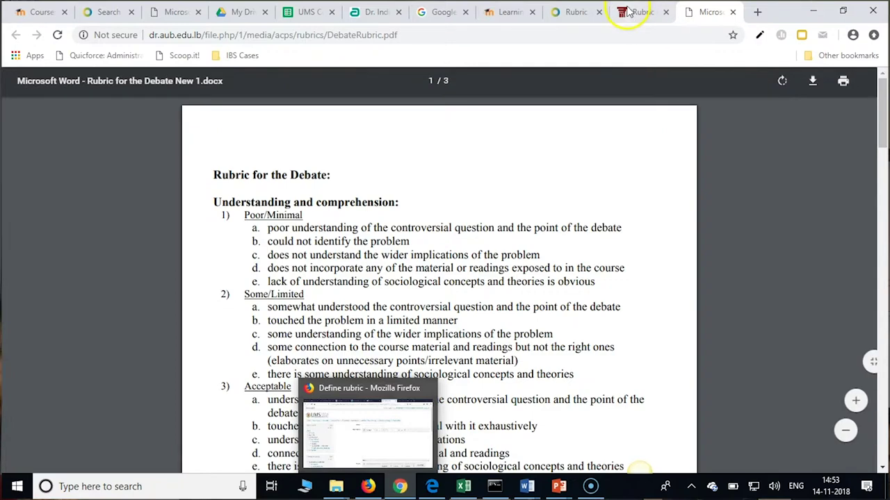
# Step: Switch back to Firefox and name the rubric "Rubric for the class debate"
pyautogui.click(369, 487)
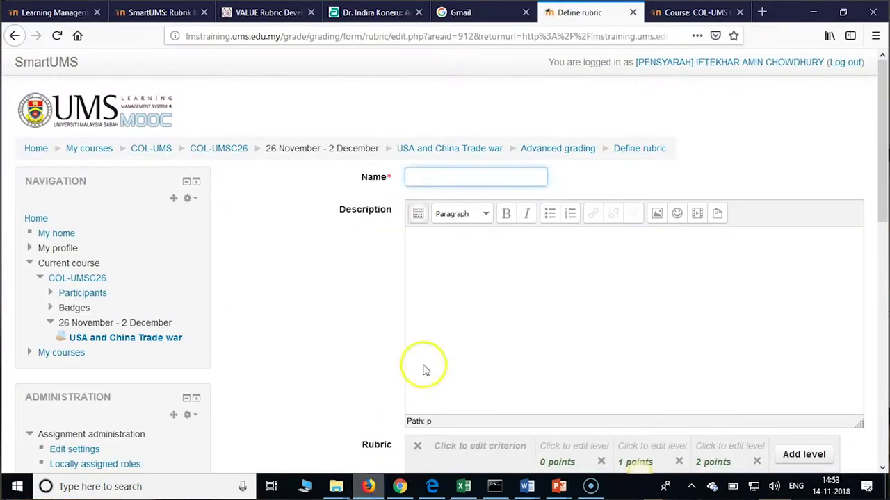
pyautogui.write('Rubric for the ')
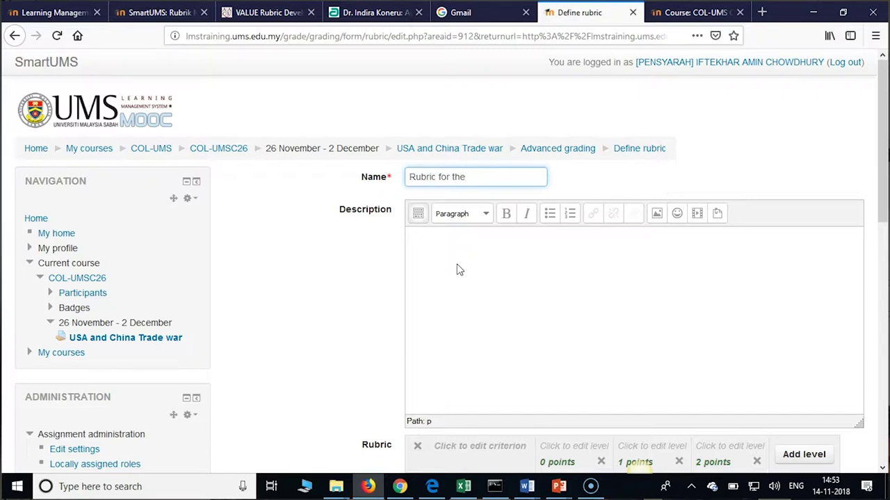
pyautogui.write('d')
pyautogui.press('BackSpace')
pyautogui.write('class debate')
# Step: With the empty rubric description ready for text, consult the criteria and levels in the debate rubric PDF in Chrome
pyautogui.click(467, 261)
pyautogui.click(502, 256)
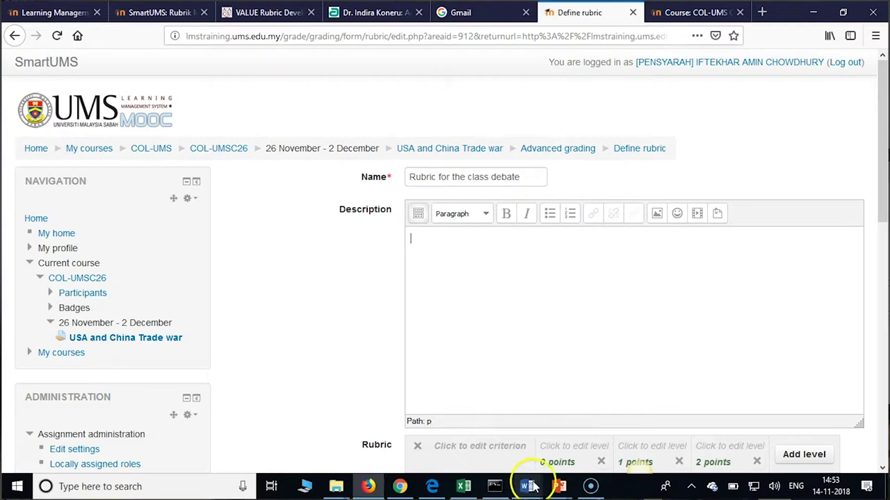
pyautogui.click(399, 487)
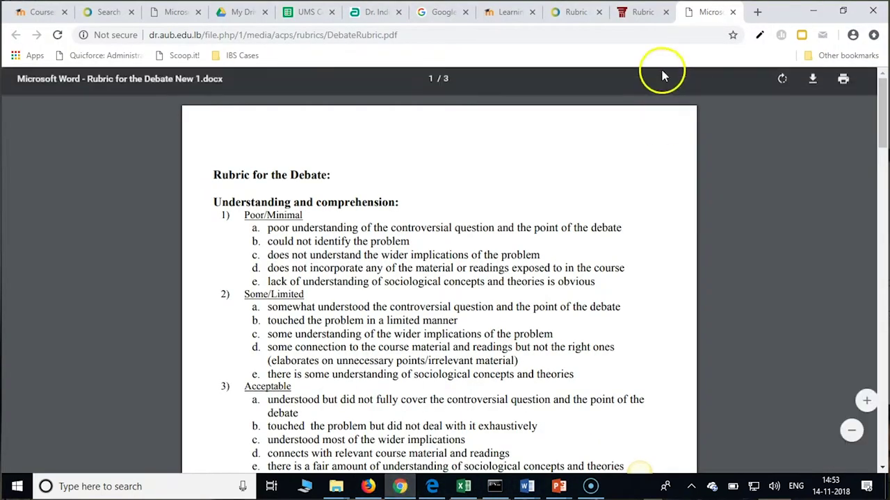
pyautogui.scroll(-3, 337, 215)
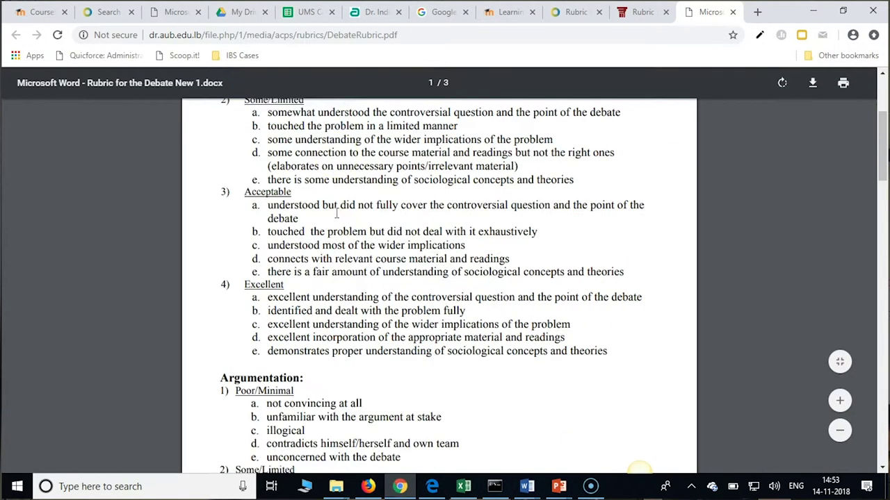
pyautogui.scroll(3, 336, 214)
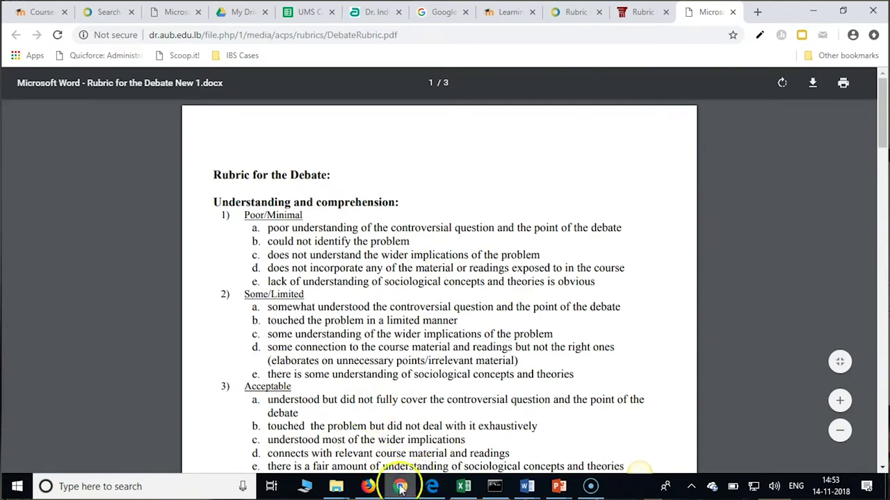
# Step: Switch back to Firefox and write the rubric description "Here are the criteria for class debate"
pyautogui.click(366, 487)
pyautogui.click(481, 290)
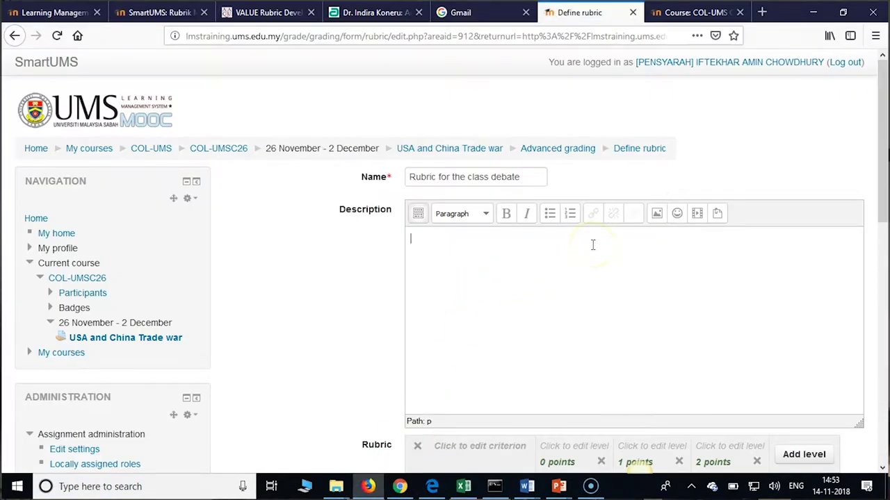
pyautogui.write('H')
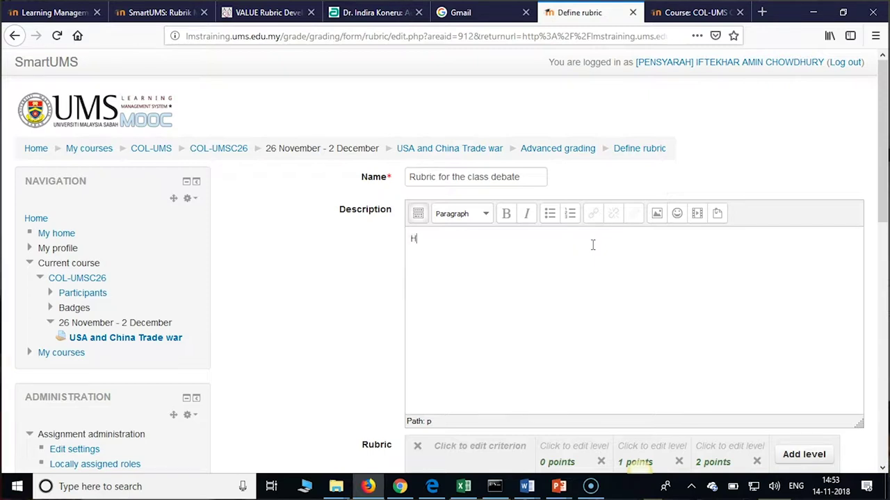
pyautogui.write('ere are the')
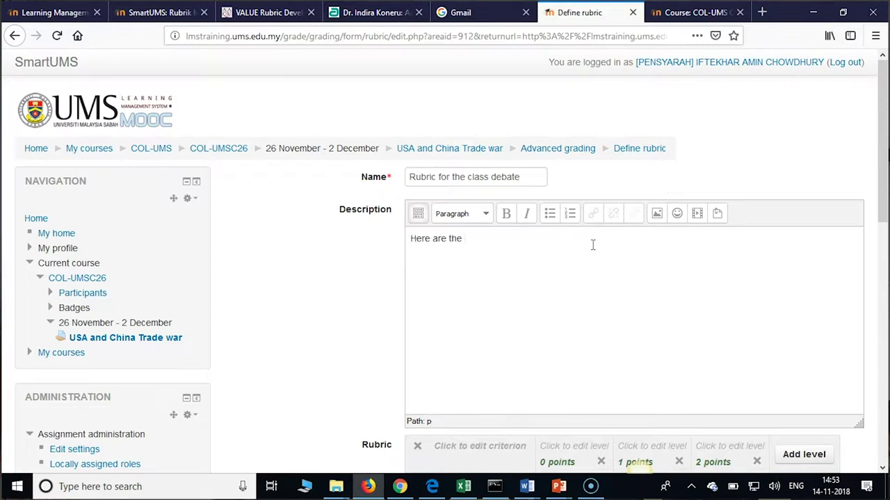
pyautogui.write(' criteria for class debate on')
pyautogui.press('BackSpace')
pyautogui.press('BackSpace')
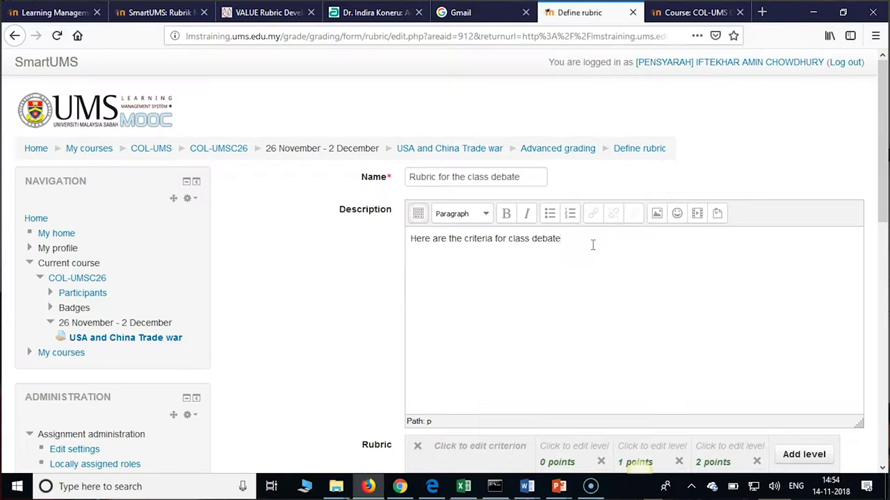
# Step: Insert "assessing you are in the" before "class debate" in the rubric description
pyautogui.write('ass')
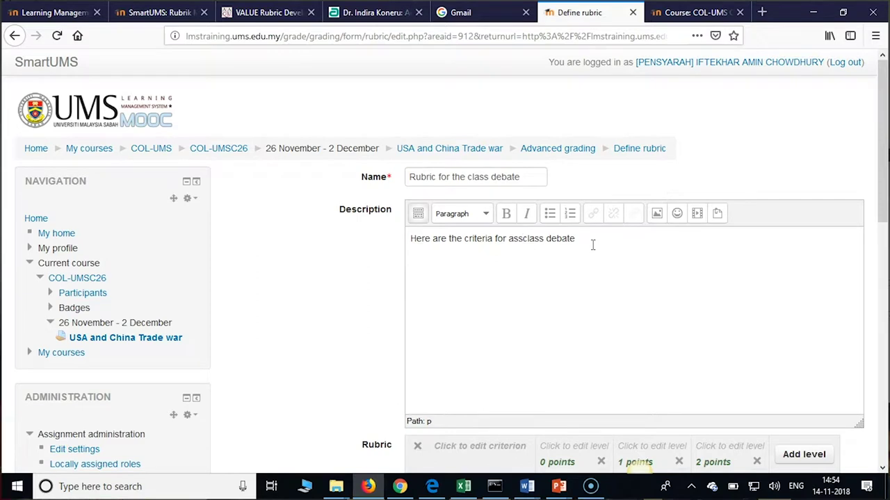
pyautogui.write('essing ')
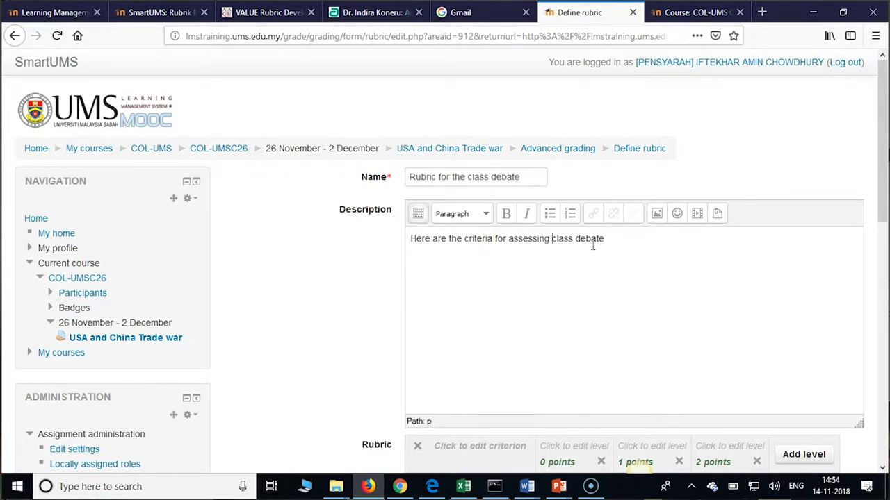
pyautogui.write('the ')
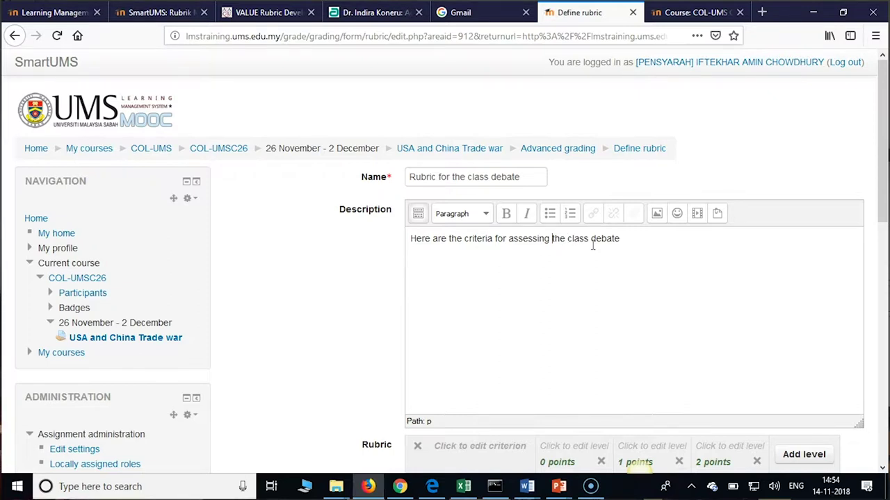
pyautogui.write('you are in')
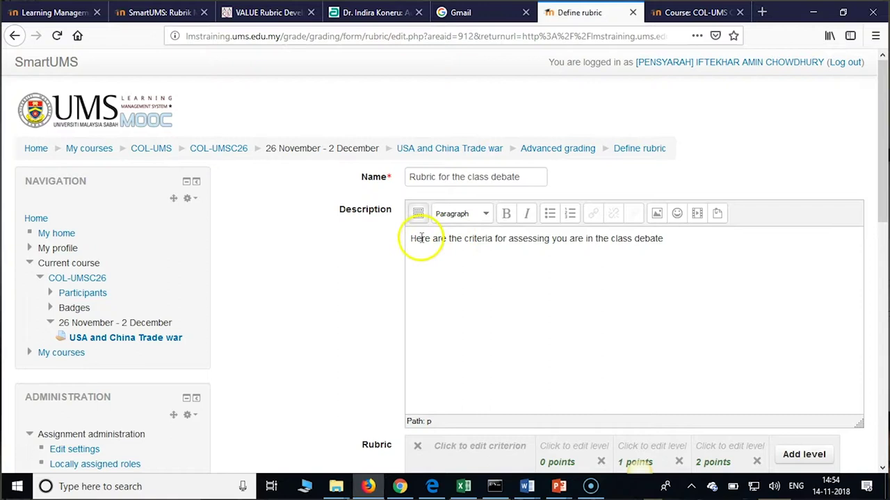
# Step: Change the description's opening words to "The criteria" and end the sentence with "here."
pyautogui.moveTo(410, 239); pyautogui.dragTo(450, 239)
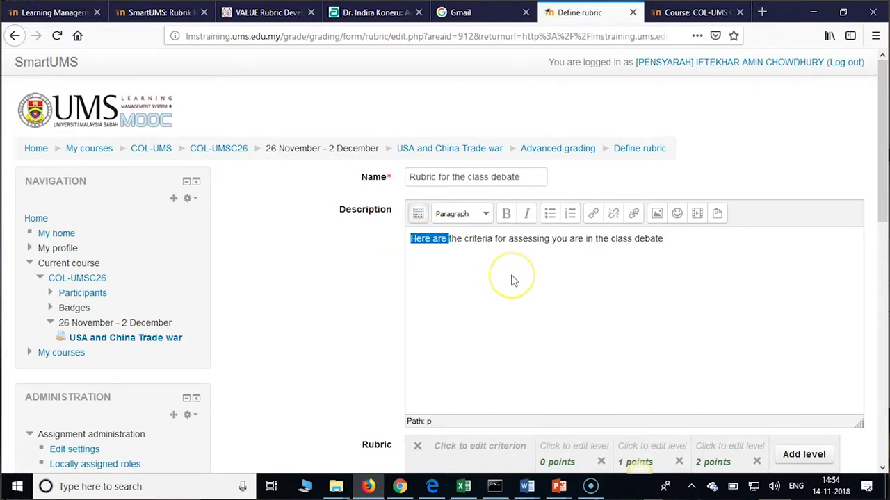
pyautogui.press('Delete')
pyautogui.press('Delete')
pyautogui.write('T')
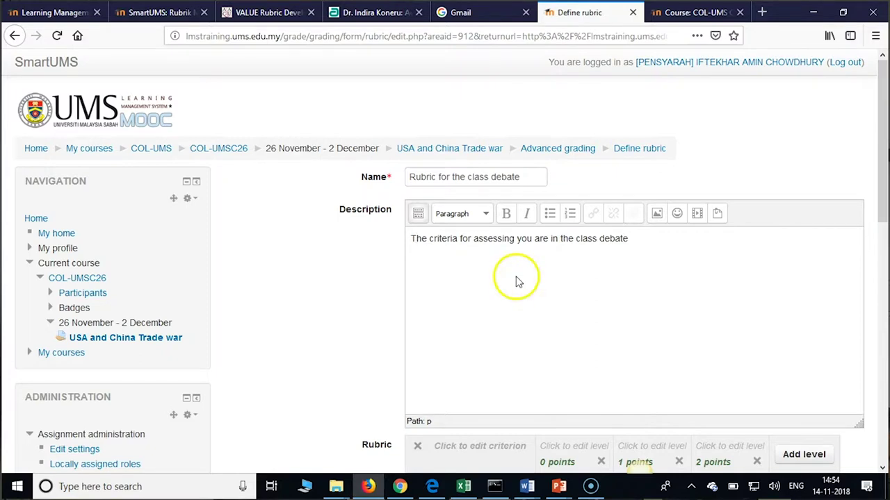
pyautogui.click(625, 239)
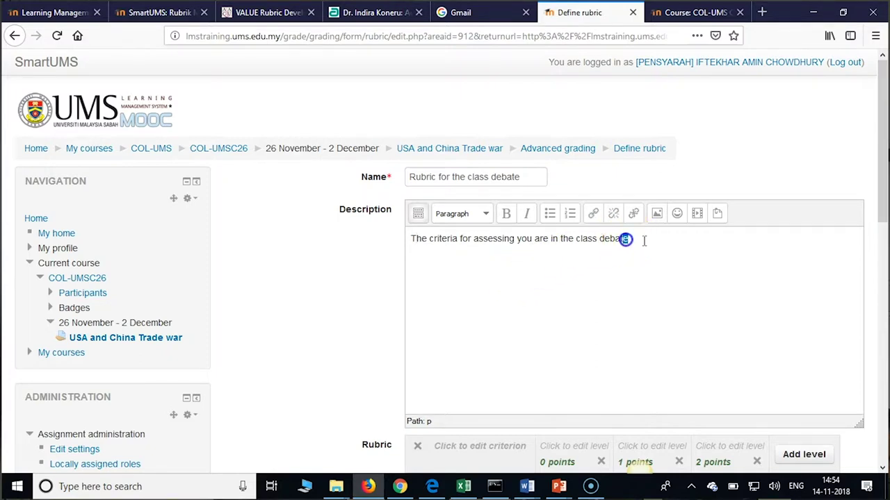
pyautogui.click(698, 241)
pyautogui.write('here.')
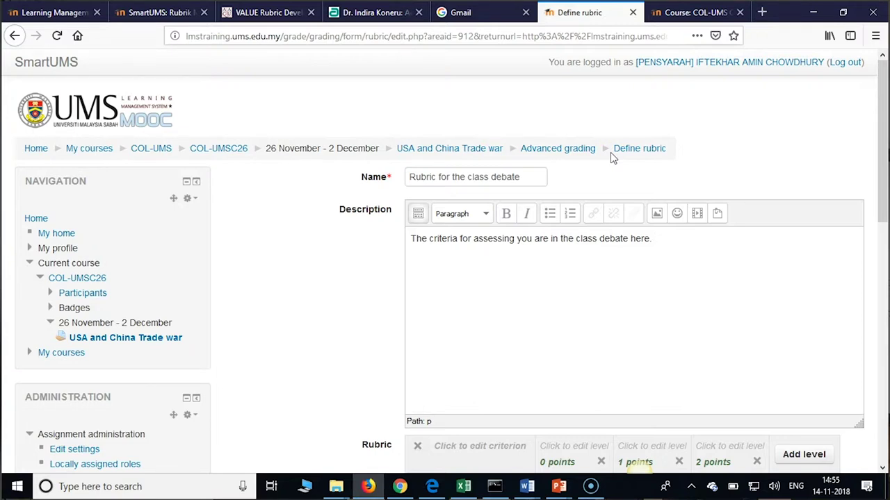
# Step: Name the first rubric criterion "Understanding and comprehension", copying the heading from the debate rubric PDF in Chrome
pyautogui.click(660, 271)
pyautogui.scroll(-2, 657, 276)
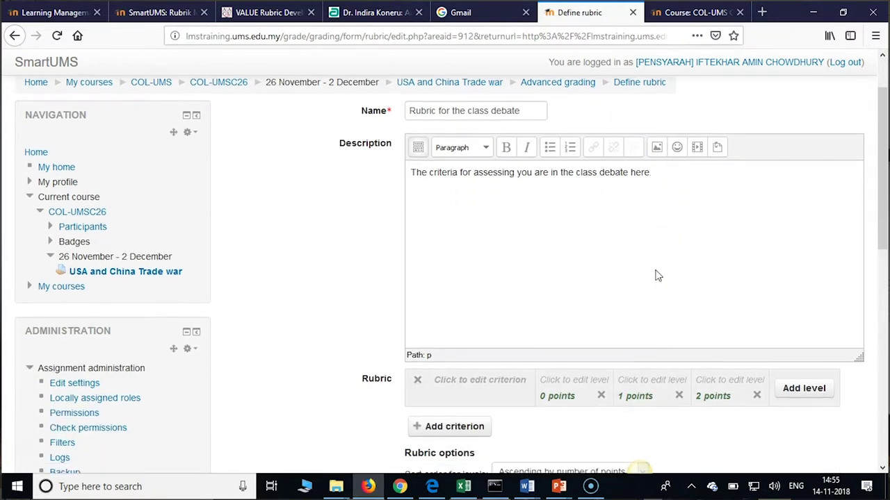
pyautogui.scroll(-4, 622, 193)
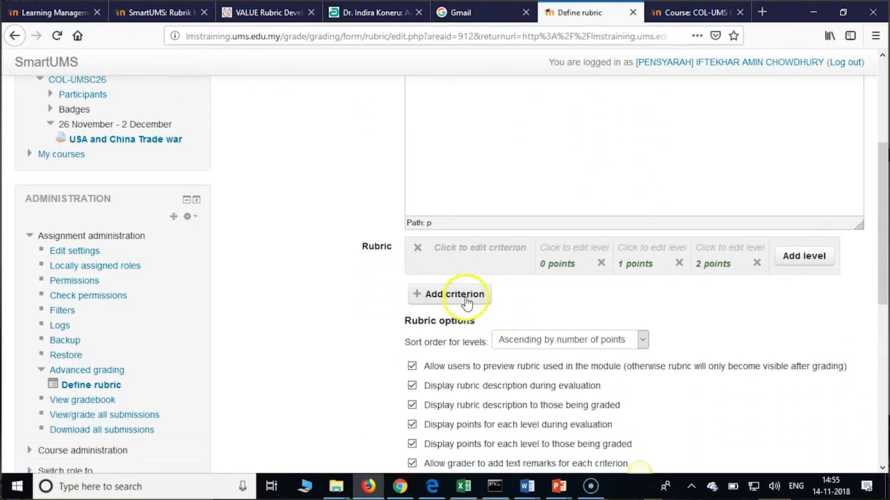
pyautogui.click(489, 249)
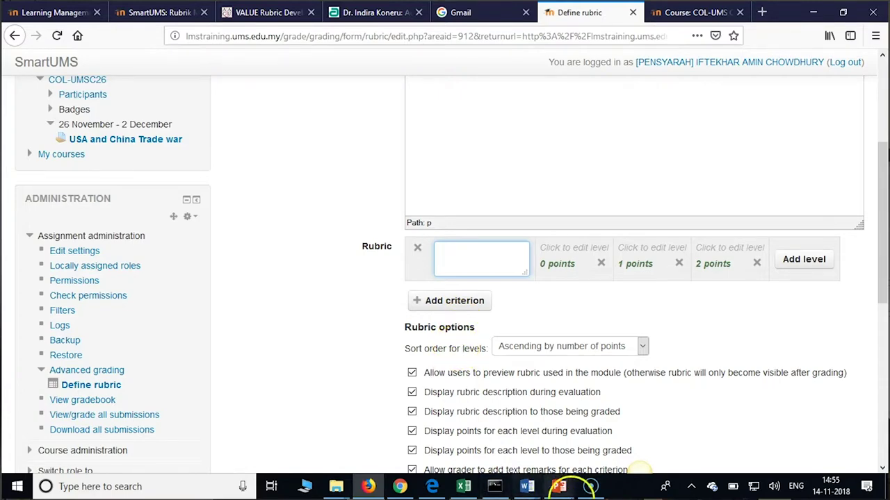
pyautogui.click(396, 485)
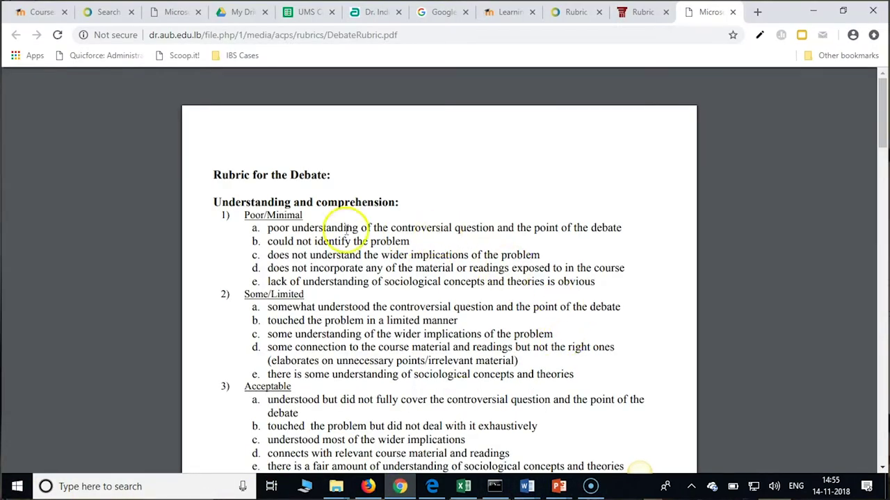
pyautogui.moveTo(209, 202); pyautogui.dragTo(402, 212)
pyautogui.hotkey('ctrl', 'c')
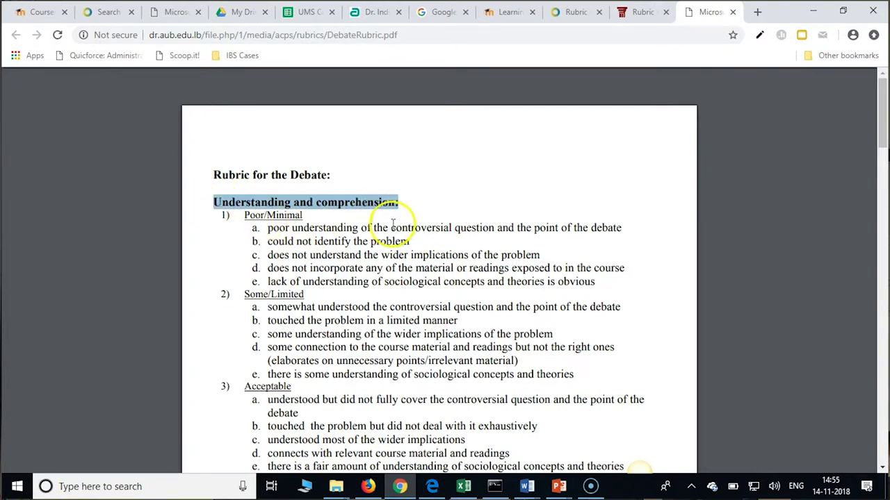
pyautogui.click(368, 487)
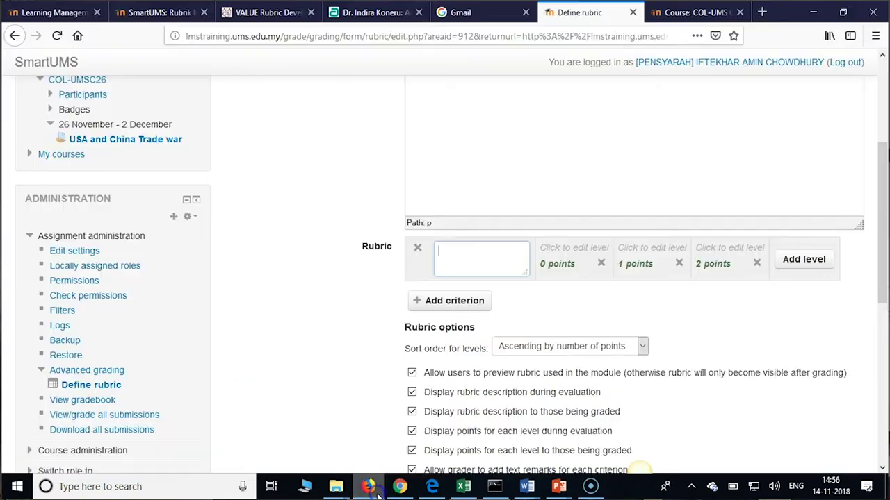
pyautogui.hotkey('ctrl', 'v')
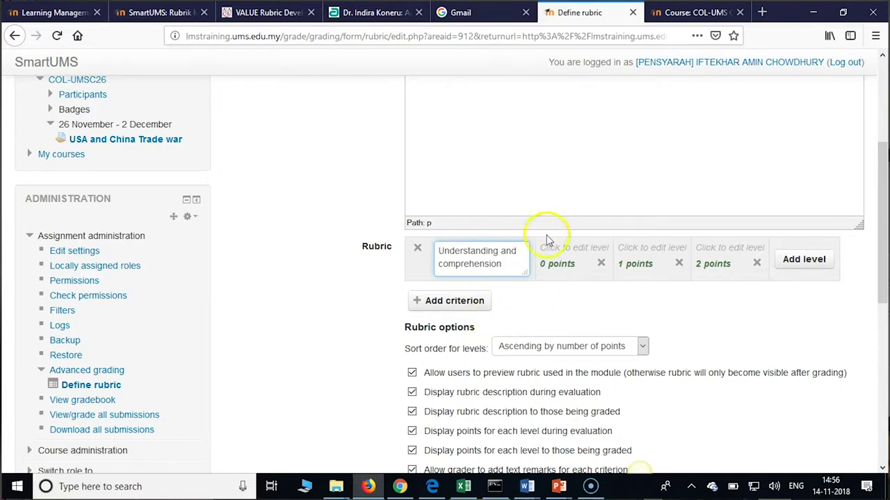
# Step: Copy "Poor/Minimal" from the PDF in Chrome into the criterion's 0-point level in Firefox
pyautogui.click(400, 486)
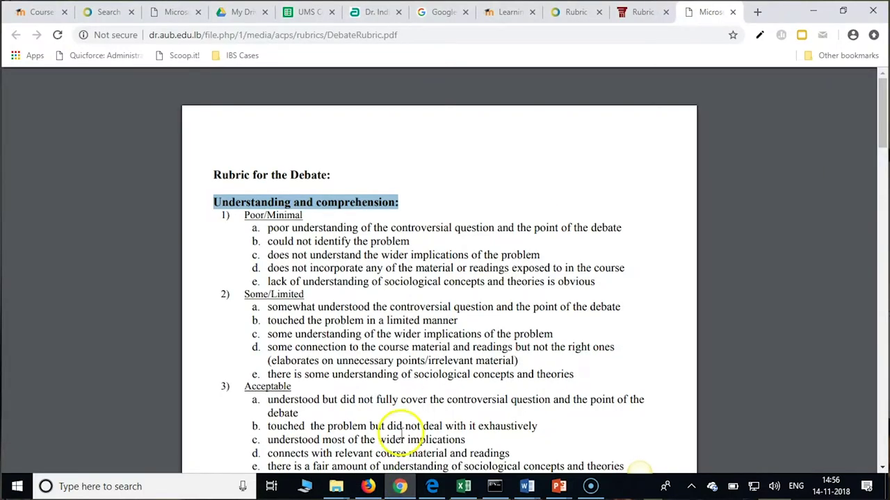
pyautogui.moveTo(244, 215); pyautogui.dragTo(296, 216)
pyautogui.hotkey('ctrl', 'c')
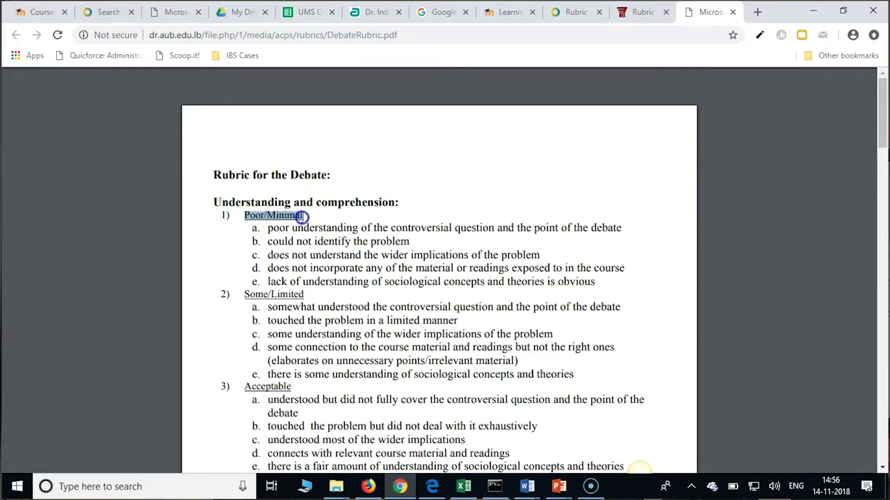
pyautogui.click(381, 489)
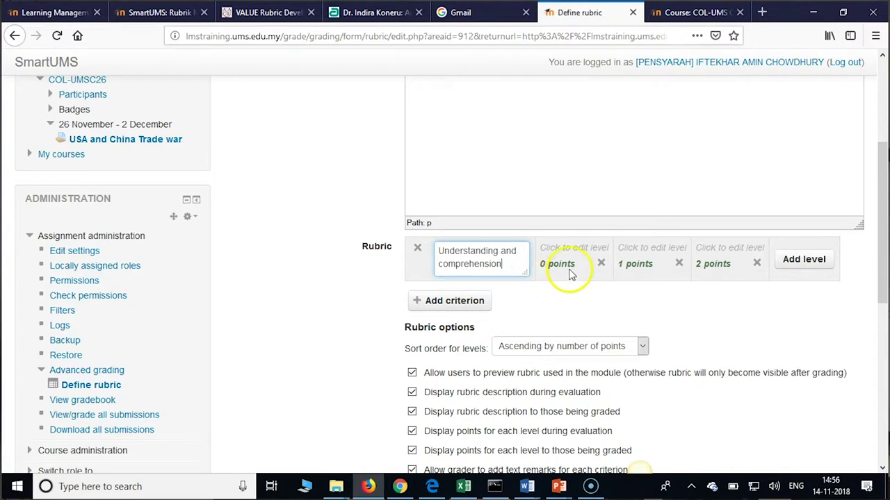
pyautogui.click(574, 252)
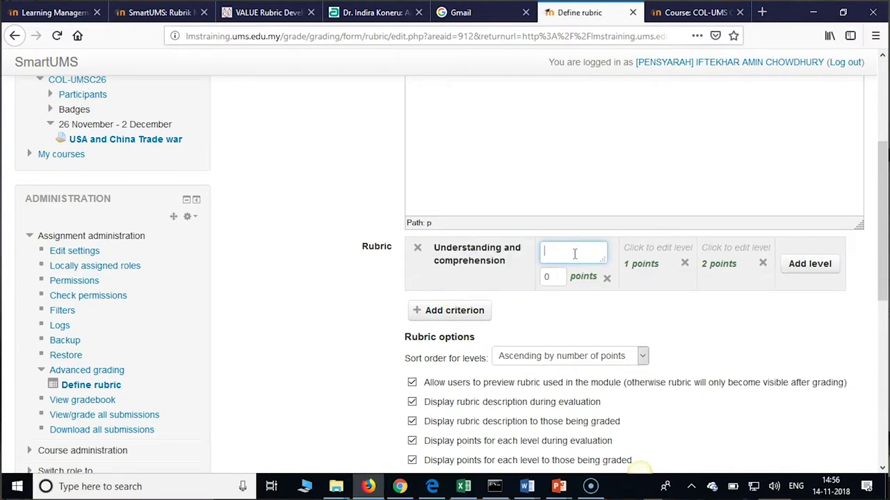
pyautogui.hotkey('ctrl', 'v')
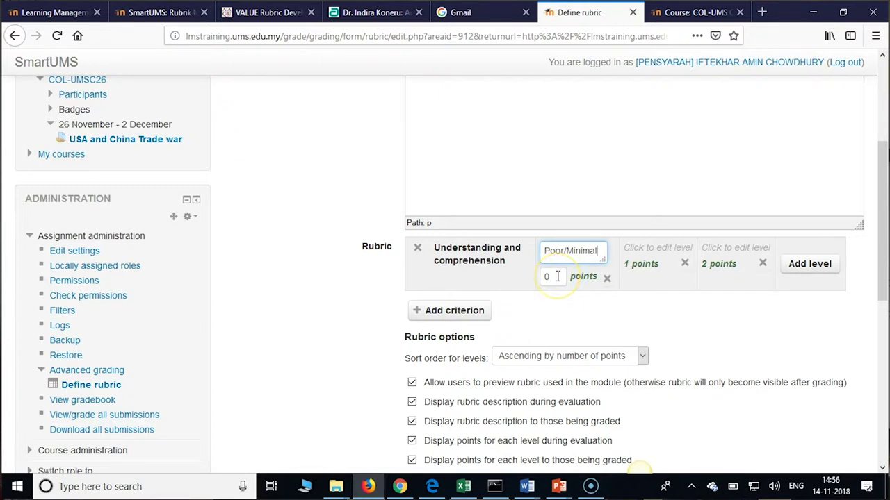
pyautogui.hotkey('ctrl', 'z')
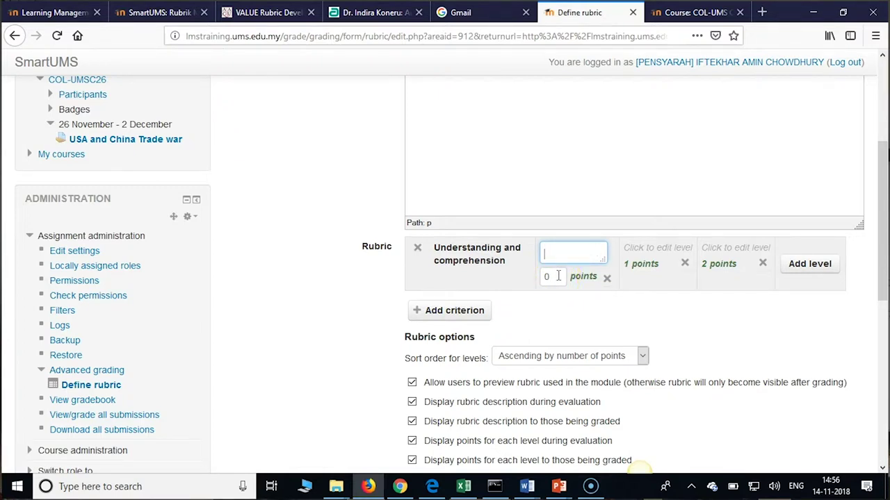
pyautogui.hotkey('ctrl', 'v')
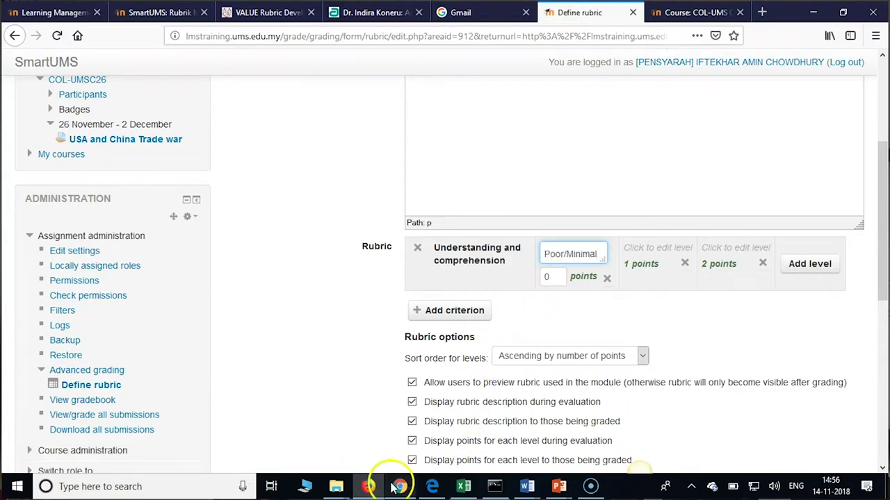
# Step: Copy descriptors a to c under Poor/Minimal from the PDF in Chrome and return to the rubric in Firefox
pyautogui.click(395, 486)
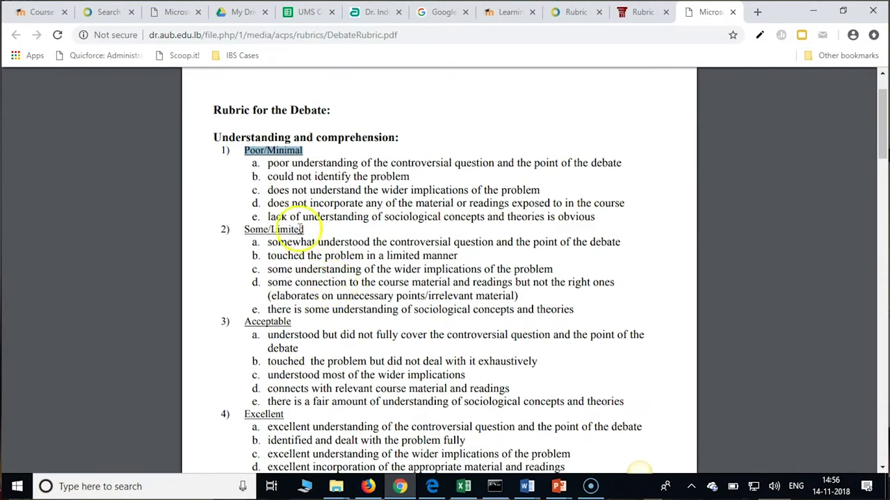
pyautogui.moveTo(258, 164); pyautogui.dragTo(533, 191)
pyautogui.hotkey('ctrl', 'c')
pyautogui.click(368, 487)
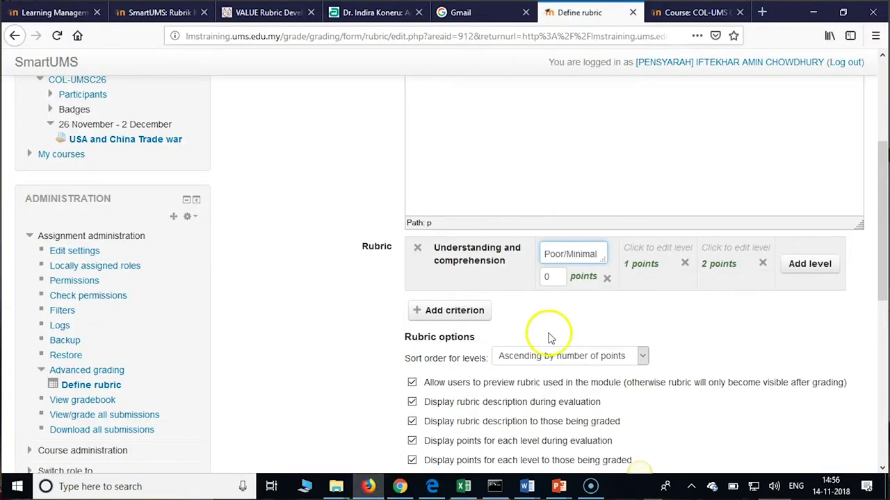
# Step: Enlarge the 0-point level's text box and remove the duplicate "Poor/Minimal" line
pyautogui.click(552, 280)
pyautogui.click(595, 257)
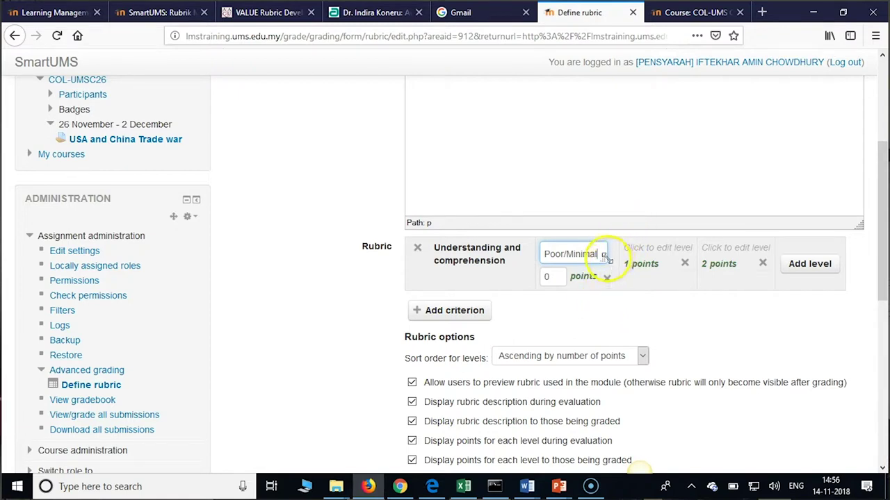
pyautogui.moveTo(605, 258); pyautogui.dragTo(757, 369)
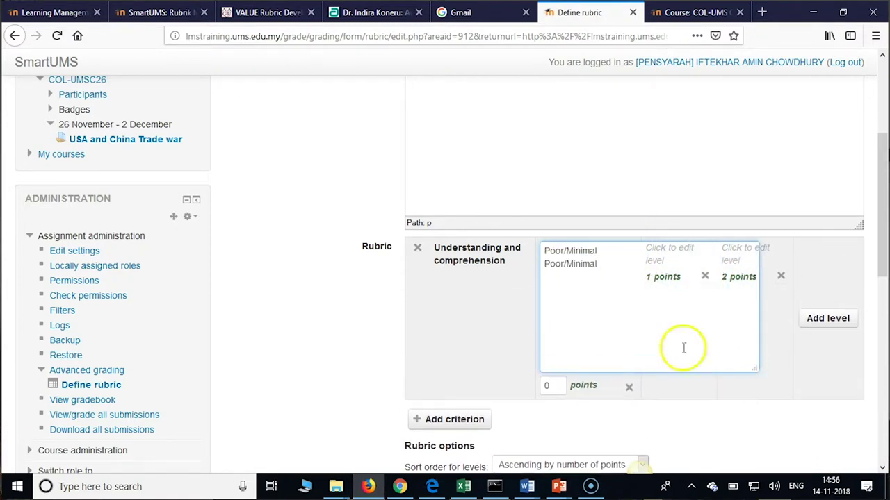
pyautogui.moveTo(596, 252); pyautogui.dragTo(501, 248)
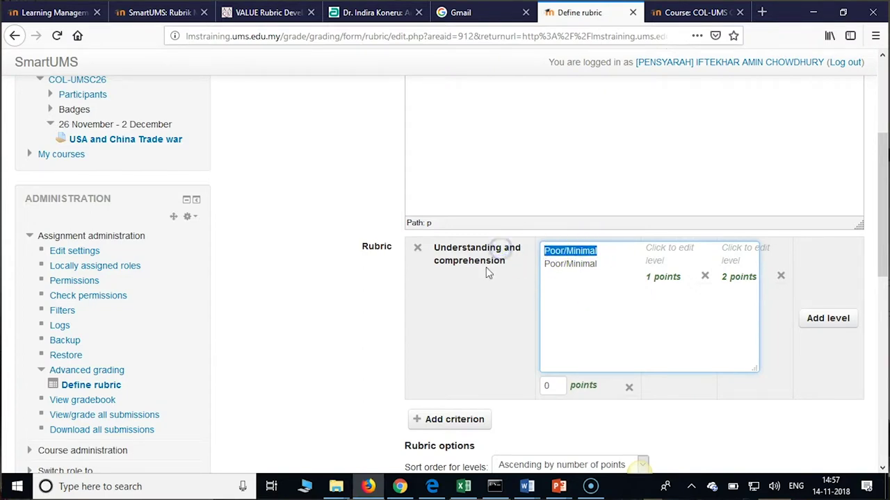
pyautogui.press('Delete')
pyautogui.press('Delete')
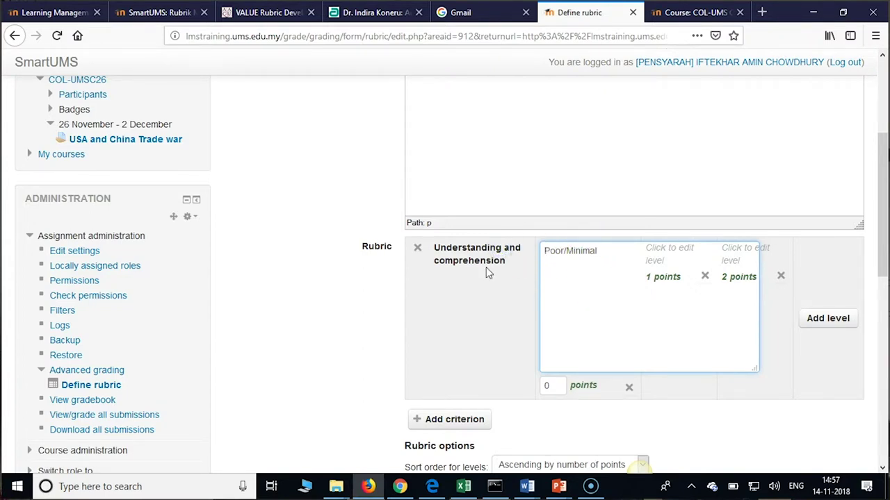
# Step: Paste the copied descriptors on a new line below "Poor/Minimal" and label the first one "a."
pyautogui.click(564, 200)
pyautogui.click(599, 251)
pyautogui.press('Return')
pyautogui.hotkey('ctrl', 'v')
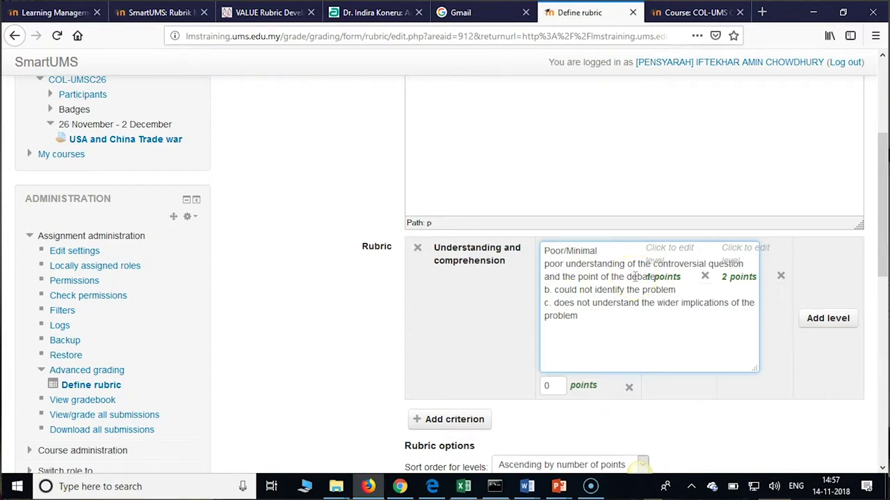
pyautogui.write('a')
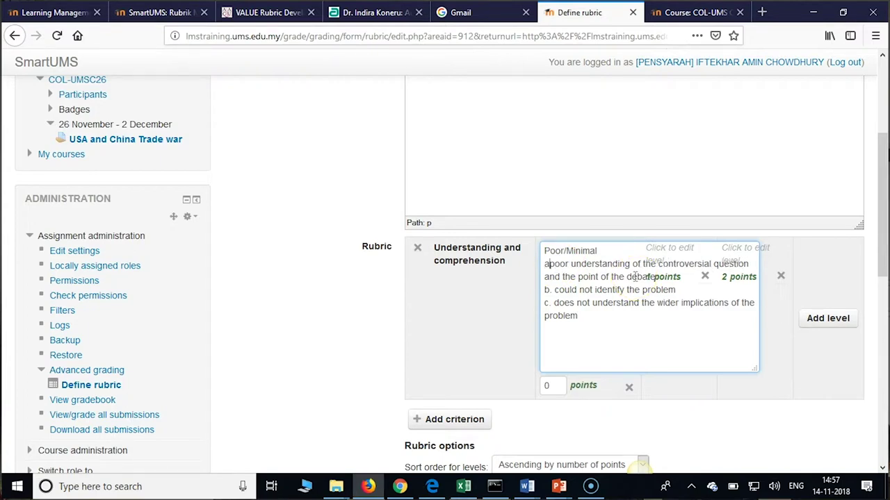
pyautogui.write('.')
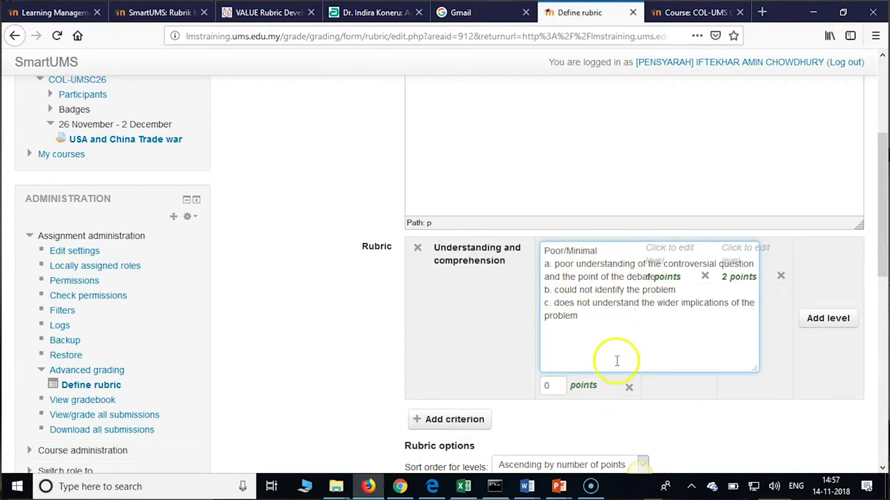
# Step: Shrink the 0-point level's text box and copy "Some/Limited" from the PDF in Chrome into the 1-point level in Firefox
pyautogui.moveTo(760, 368); pyautogui.dragTo(611, 282)
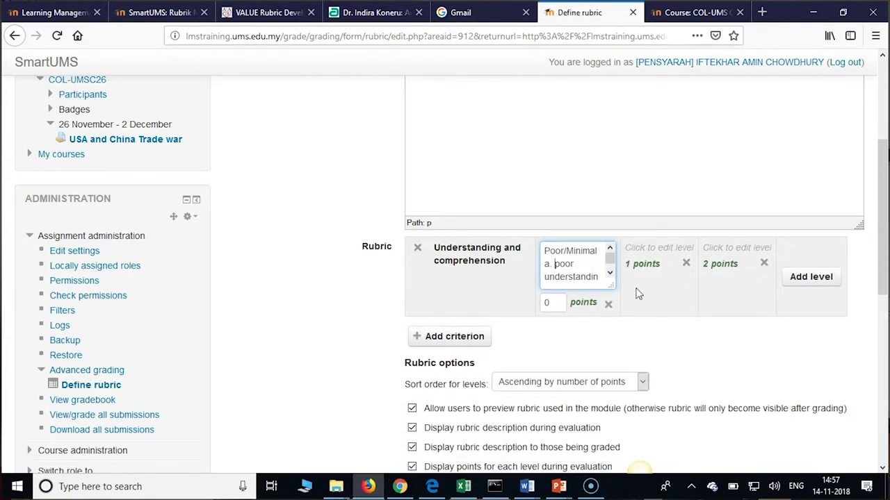
pyautogui.click(655, 247)
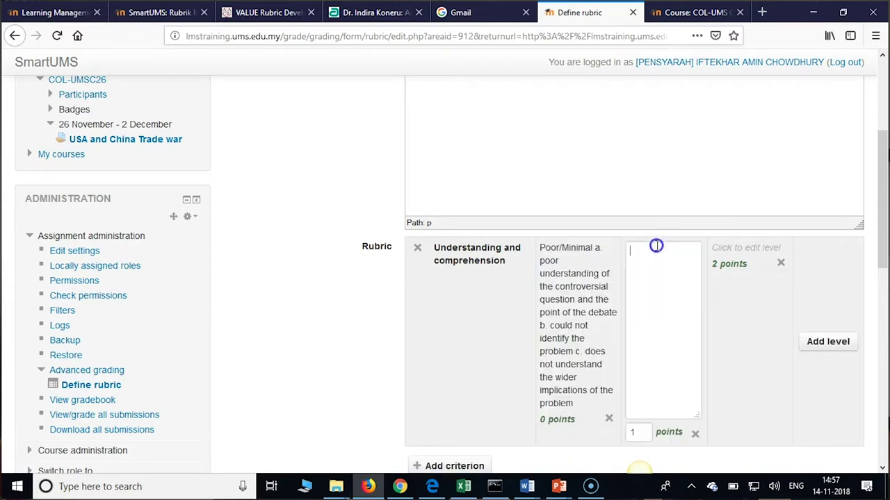
pyautogui.click(400, 486)
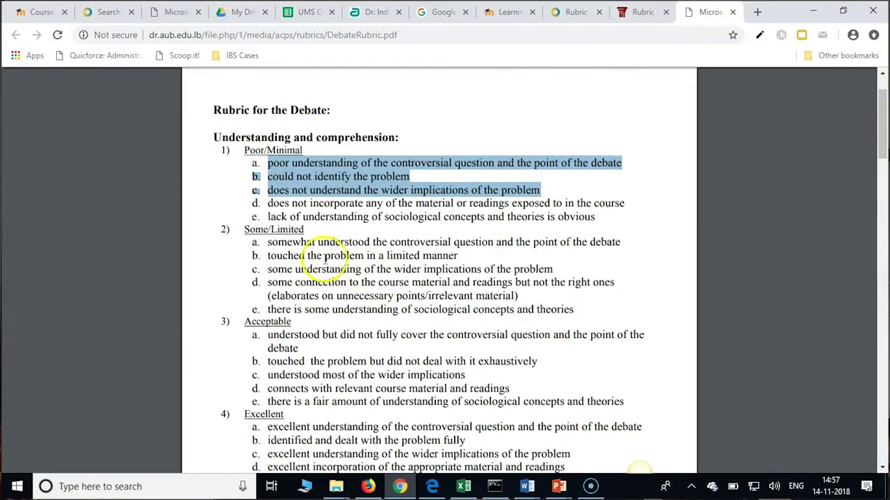
pyautogui.moveTo(240, 230); pyautogui.dragTo(303, 229)
pyautogui.hotkey('ctrl', 'c')
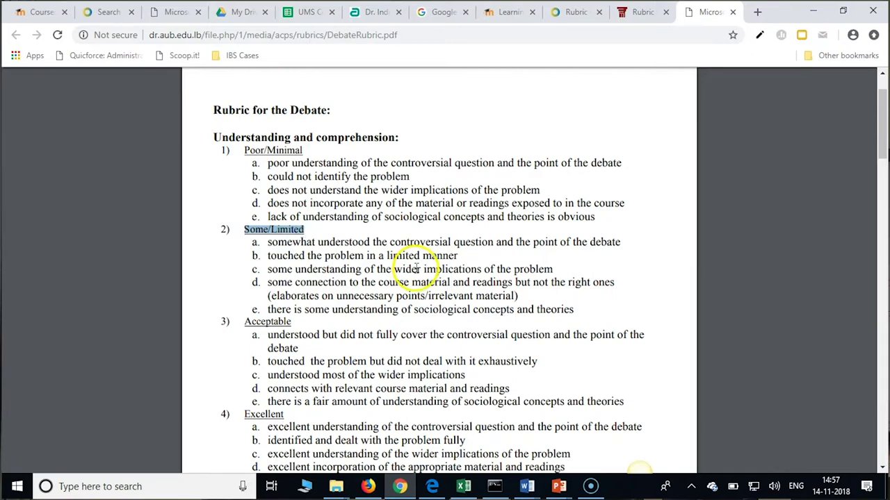
pyautogui.click(367, 486)
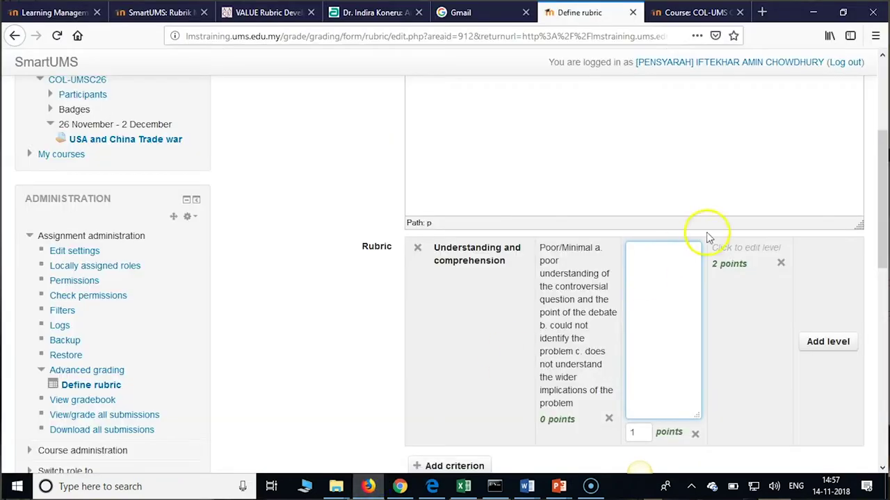
pyautogui.hotkey('ctrl', 'v')
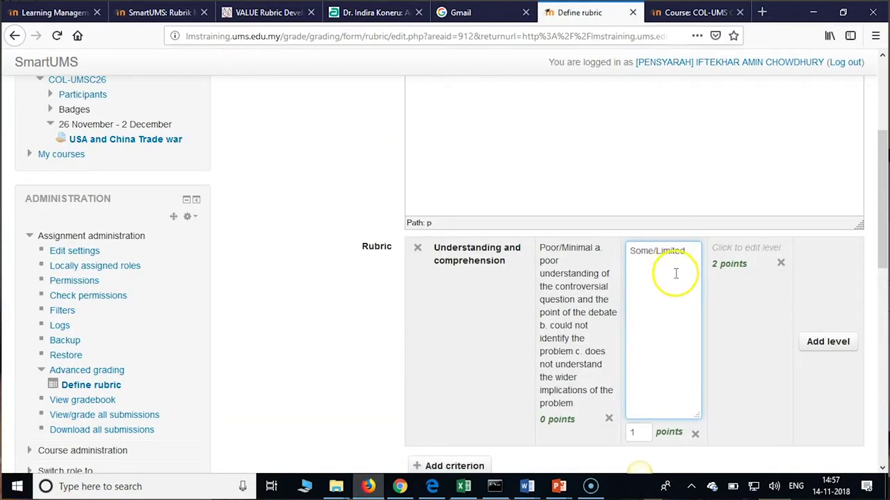
# Step: Copy descriptors a to c under Some/Limited from the PDF in Chrome onto a new line in the 1-point level in Firefox
pyautogui.click(645, 264)
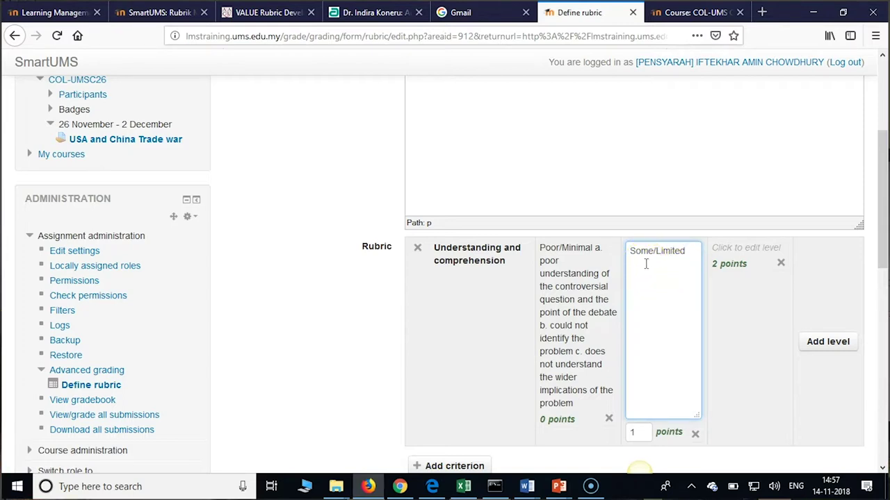
pyautogui.click(400, 486)
pyautogui.click(448, 343)
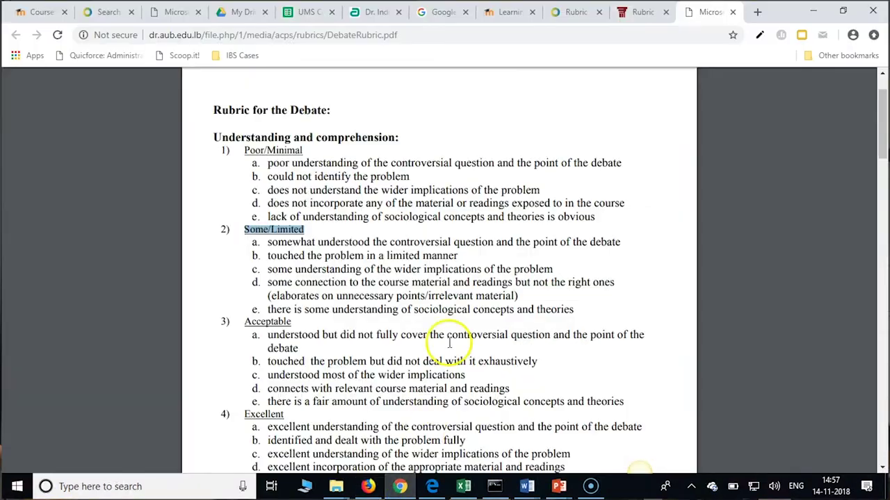
pyautogui.moveTo(255, 243); pyautogui.dragTo(552, 266)
pyautogui.hotkey('ctrl', 'c')
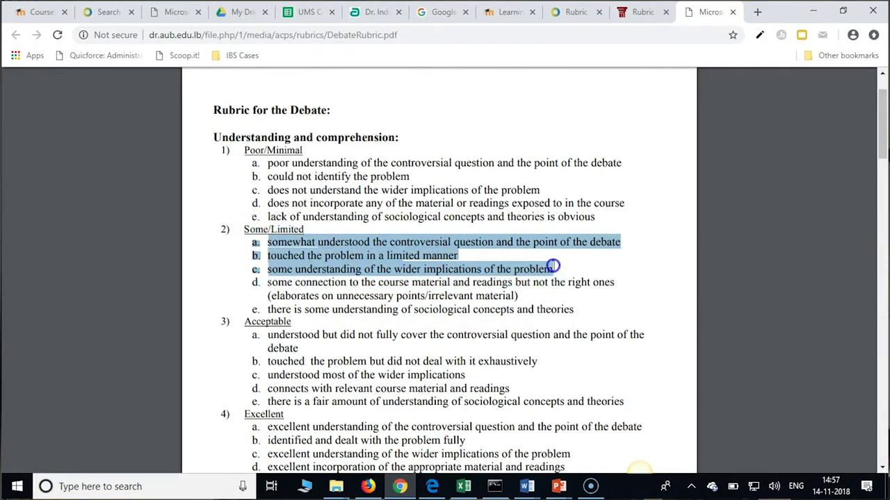
pyautogui.click(368, 486)
pyautogui.click(657, 288)
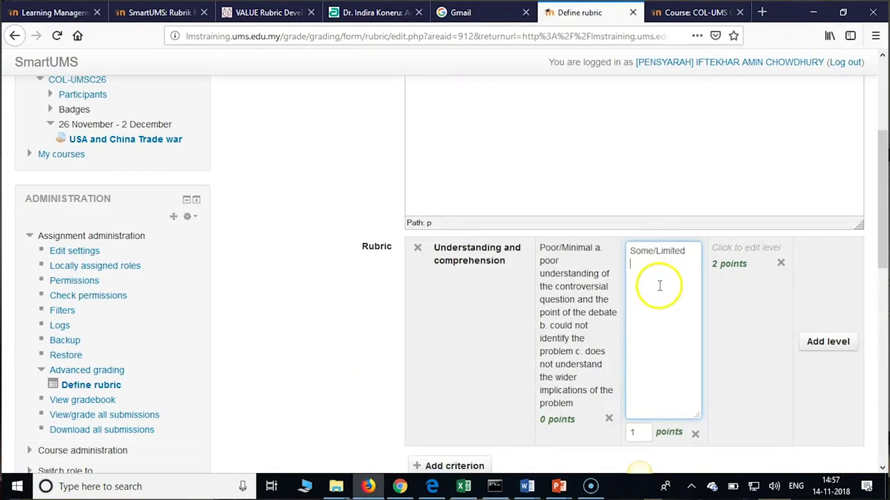
pyautogui.hotkey('ctrl', 'v')
pyautogui.scroll(3, 700, 322)
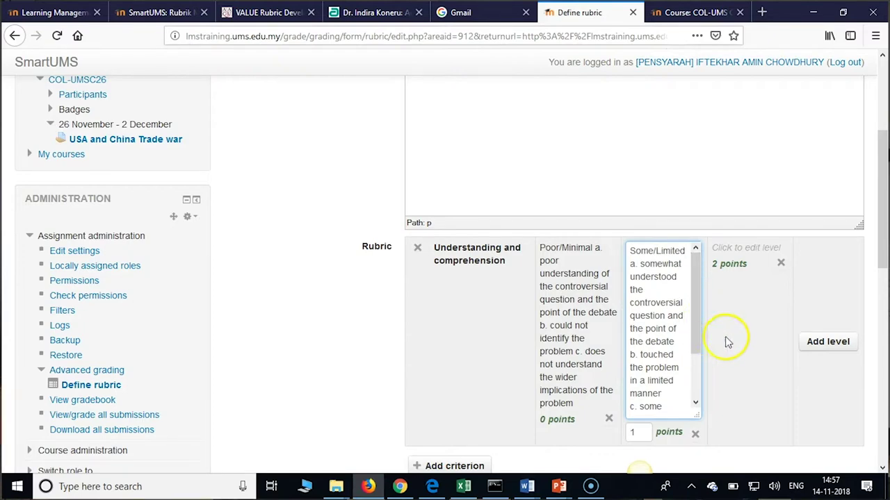
# Step: Copy "Acceptable" from the PDF in Chrome into the criterion's 2-point level in Firefox
pyautogui.click(739, 248)
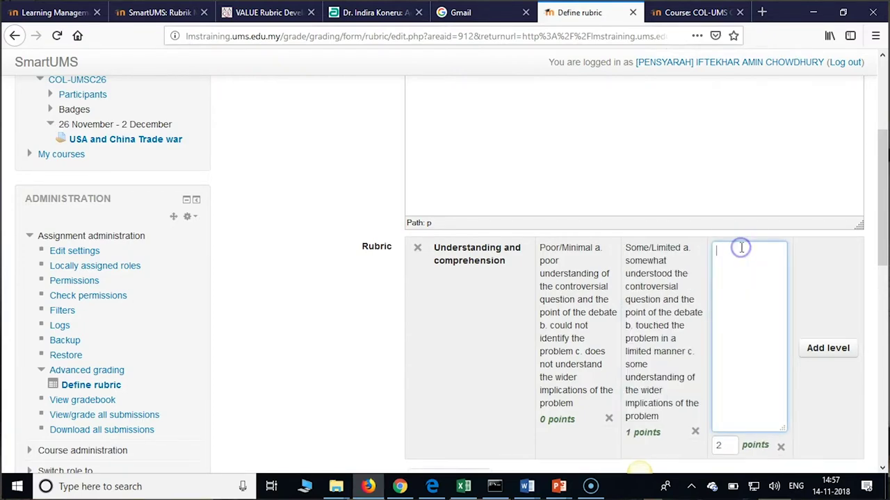
pyautogui.click(408, 489)
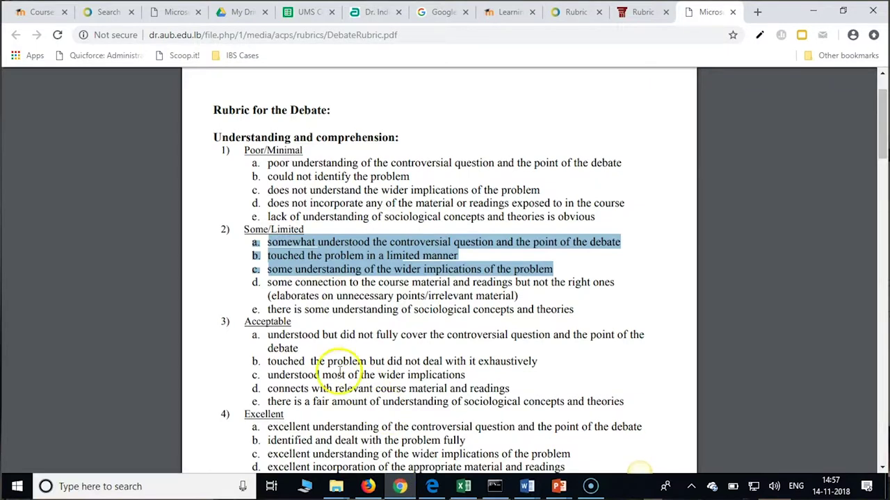
pyautogui.moveTo(245, 321); pyautogui.dragTo(292, 322)
pyautogui.hotkey('ctrl', 'c')
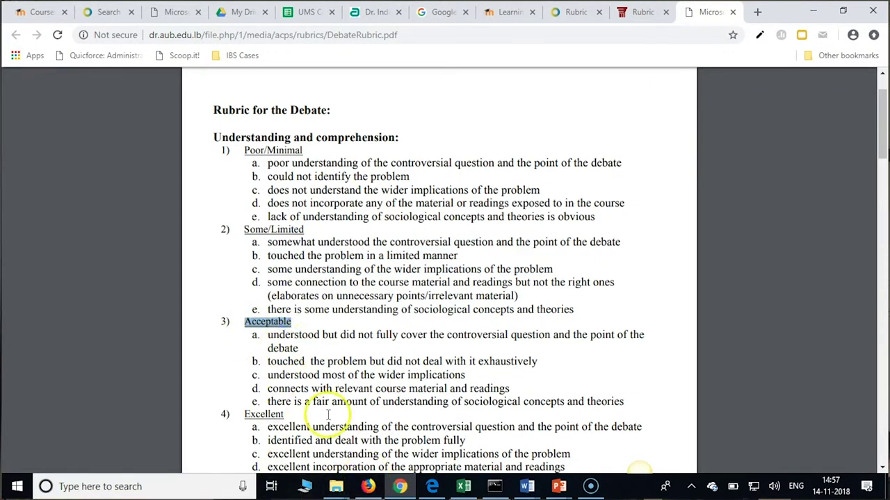
pyautogui.click(367, 486)
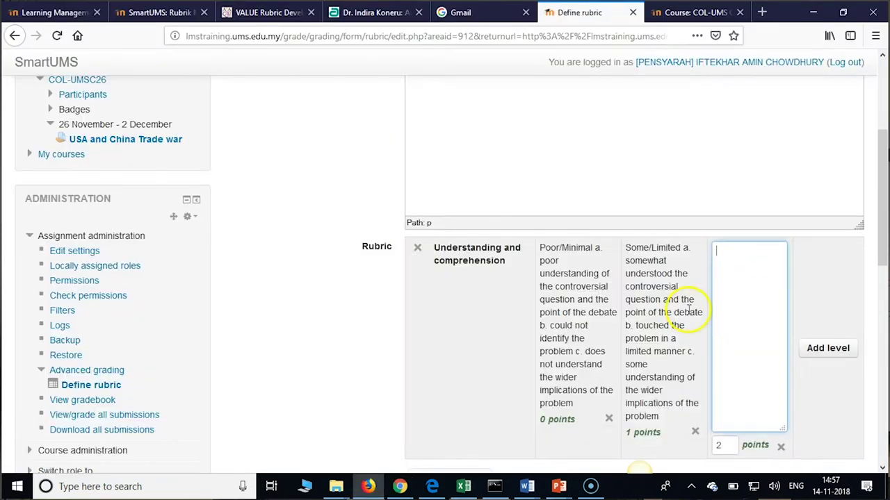
pyautogui.hotkey('ctrl', 'v')
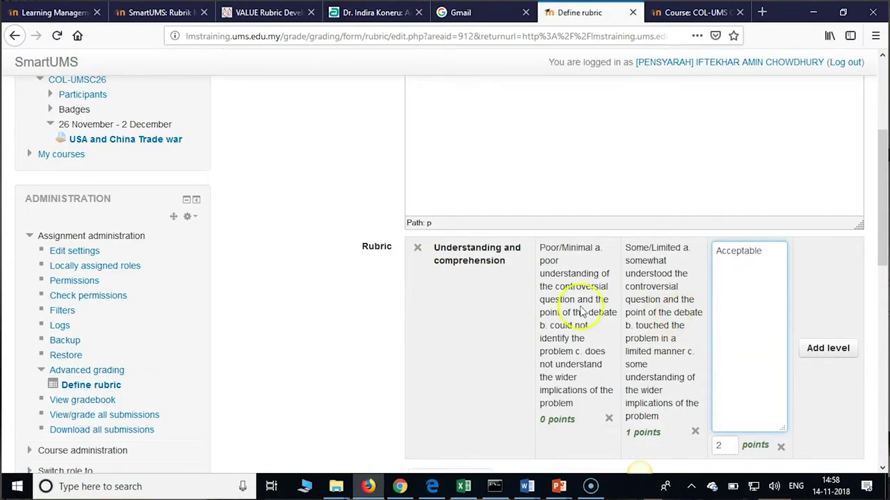
# Step: Copy descriptors a to c under Acceptable from the PDF in Chrome into the 2-point level in Firefox, below the "Acceptable" heading
pyautogui.click(400, 486)
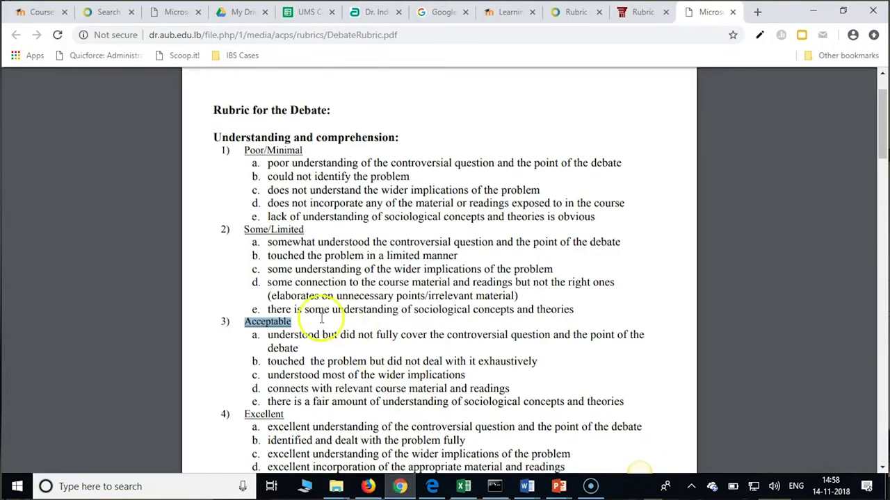
pyautogui.moveTo(250, 335); pyautogui.dragTo(466, 375)
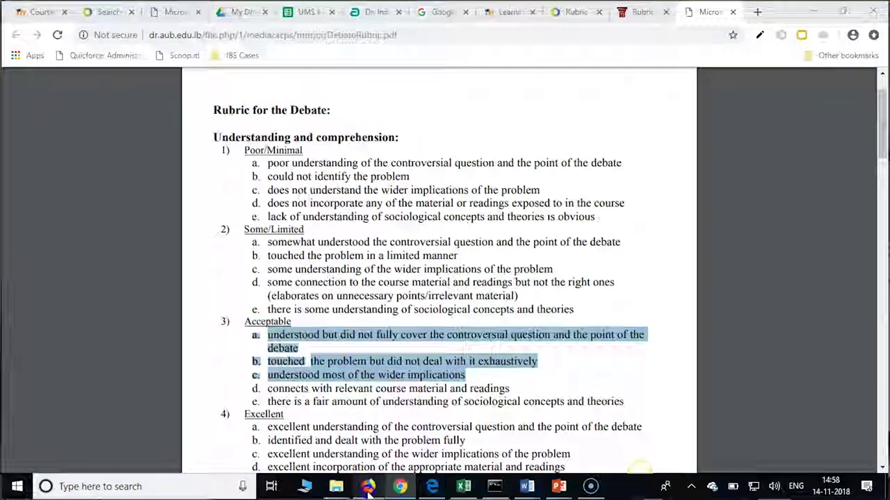
pyautogui.click(368, 485)
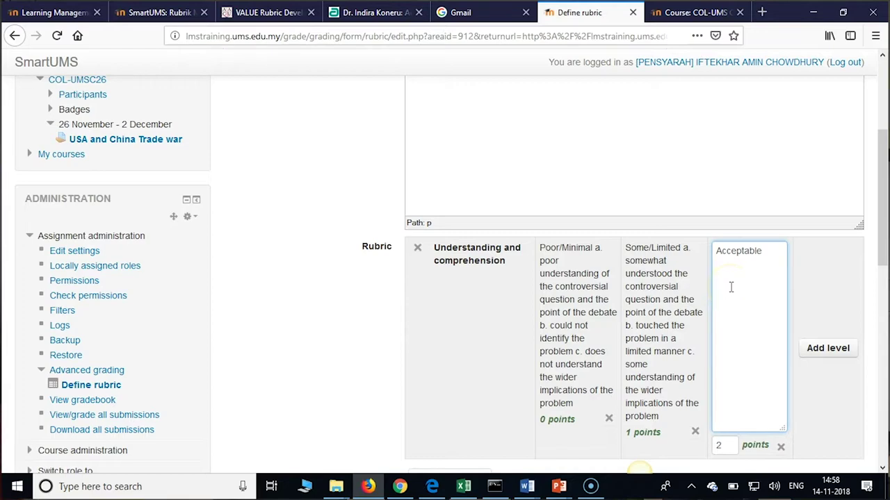
pyautogui.hotkey('ctrl', 'v')
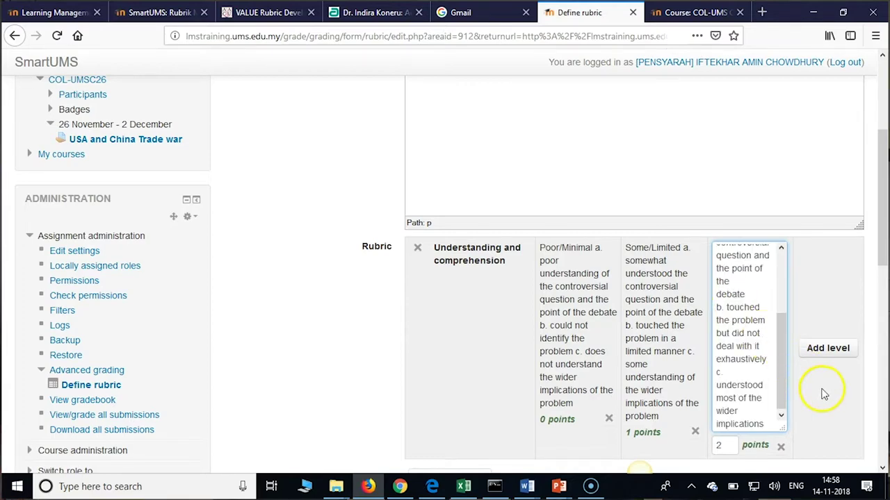
pyautogui.scroll(-2, 822, 398)
pyautogui.scroll(5, 813, 369)
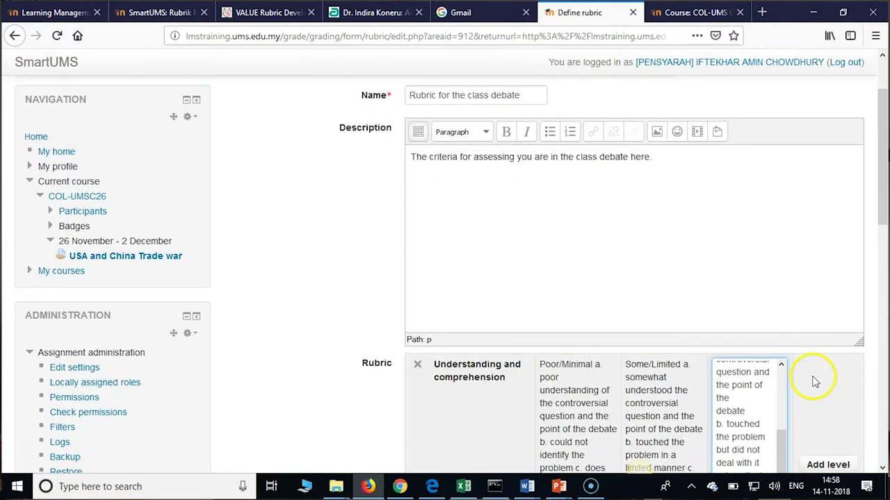
pyautogui.scroll(-3, 814, 382)
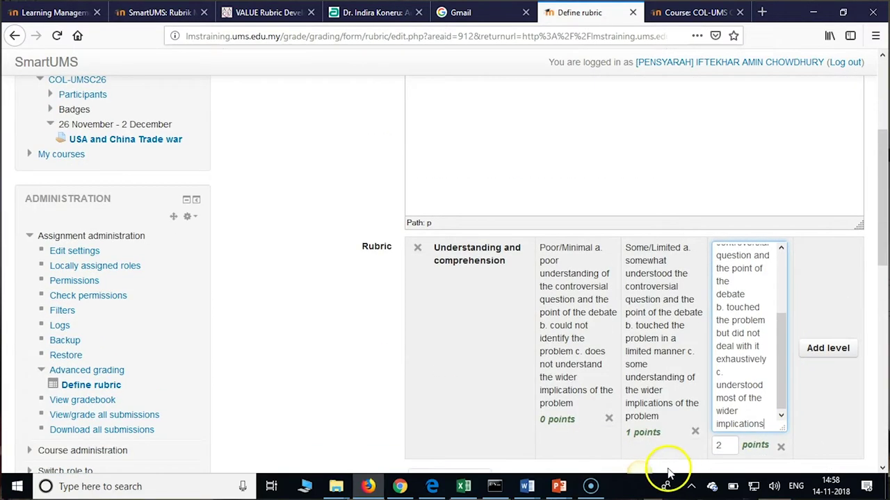
# Step: Add a fourth level to the criterion and copy "Excellent" from the PDF in Chrome into it in Firefox
pyautogui.click(826, 348)
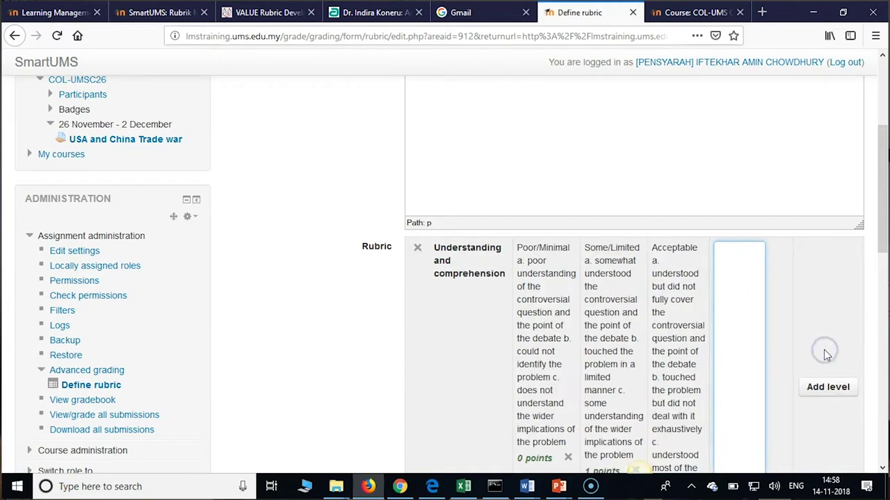
pyautogui.click(400, 486)
pyautogui.moveTo(244, 414); pyautogui.dragTo(283, 416)
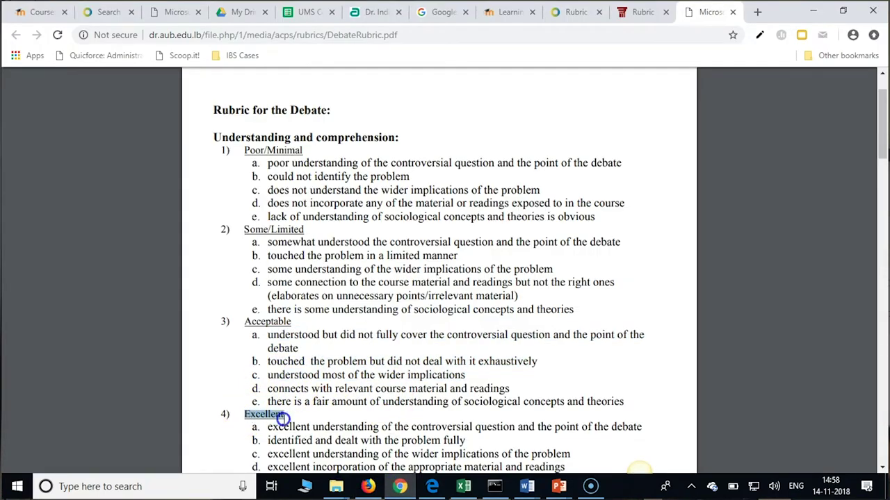
pyautogui.click(367, 485)
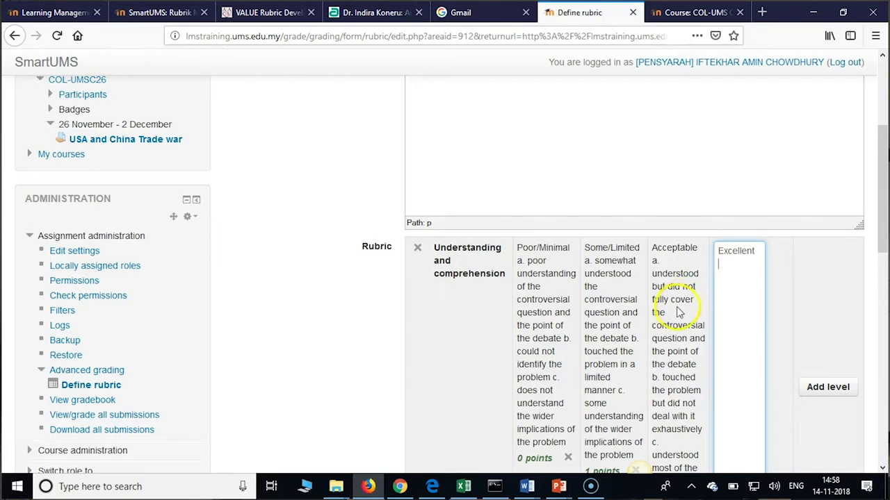
# Step: Copy descriptors a to c under Excellent from the PDF in Chrome into the fourth level in Firefox, below the "Excellent" heading
pyautogui.click(399, 485)
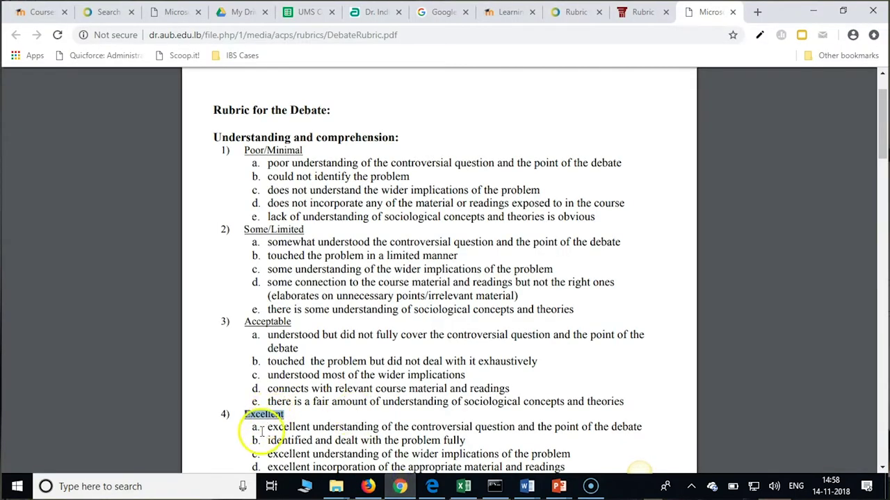
pyautogui.moveTo(252, 426); pyautogui.dragTo(597, 453)
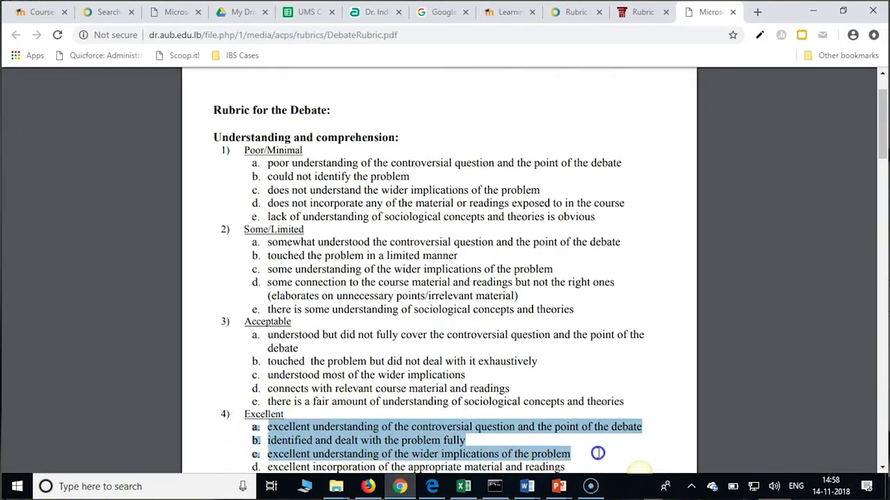
pyautogui.click(368, 485)
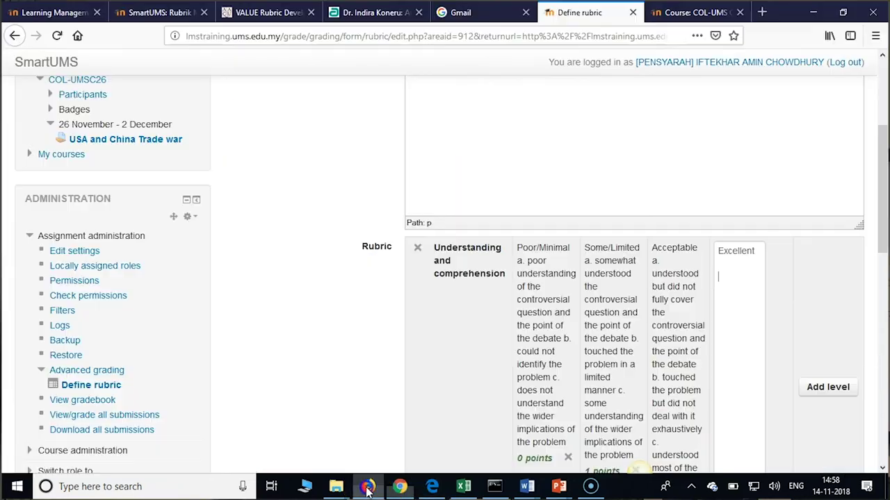
pyautogui.hotkey('ctrl', 'v')
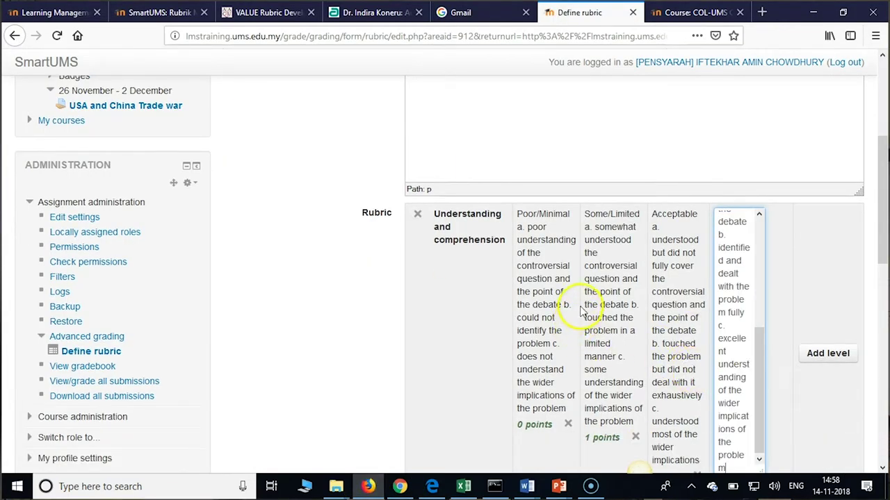
pyautogui.scroll(-5, 582, 311)
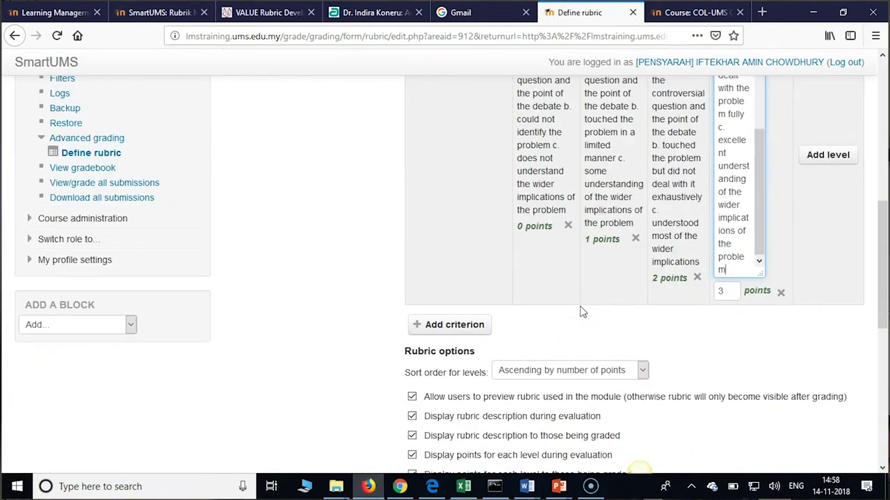
pyautogui.scroll(5, 583, 311)
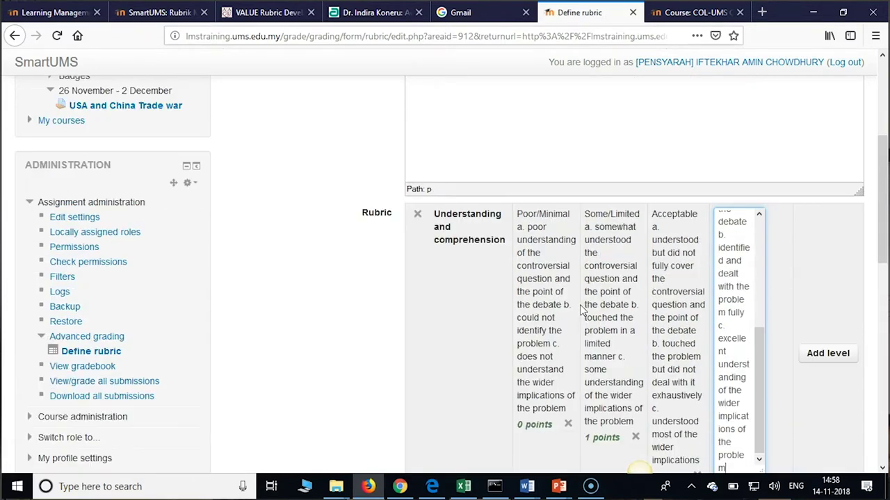
pyautogui.click(400, 485)
pyautogui.scroll(-3, 389, 393)
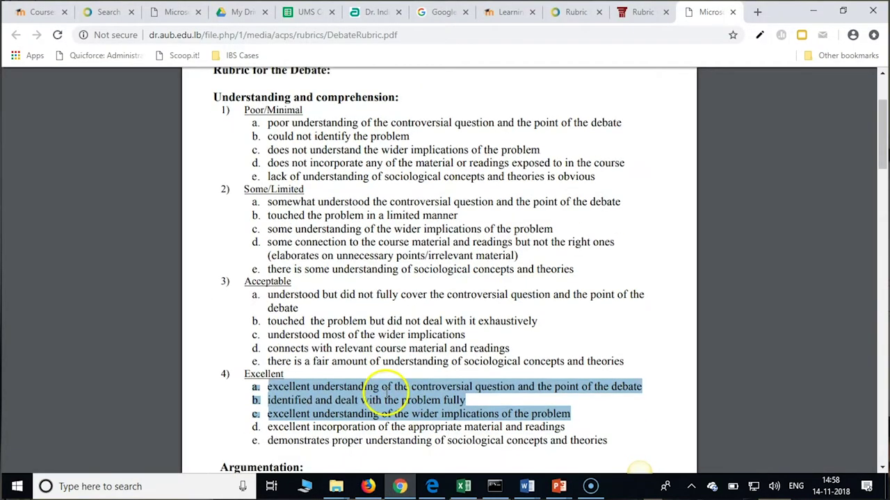
pyautogui.scroll(2, 388, 392)
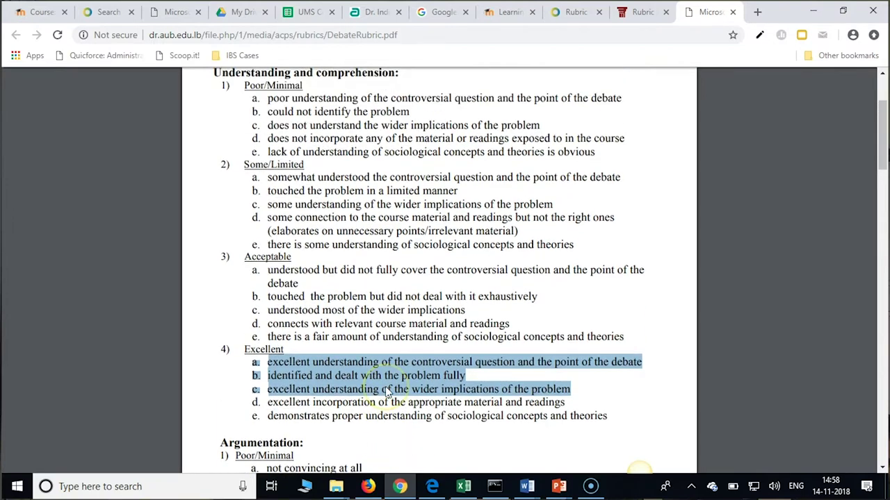
pyautogui.click(368, 488)
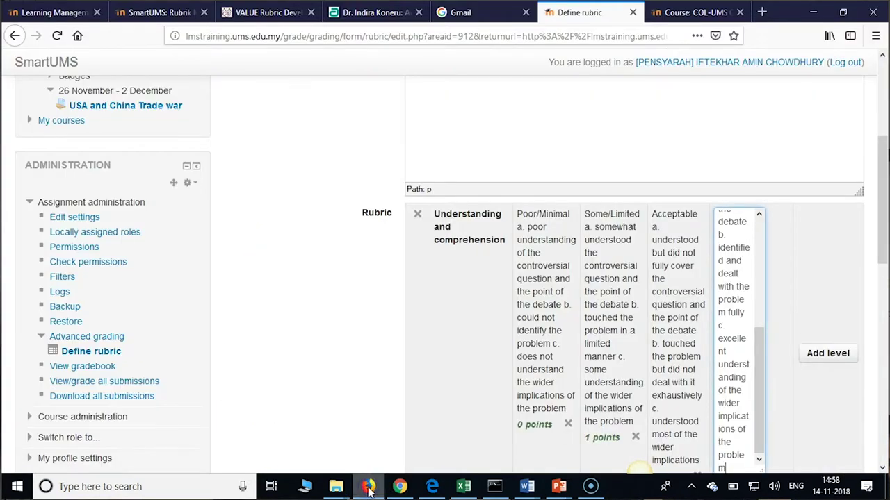
pyautogui.scroll(-3, 634, 351)
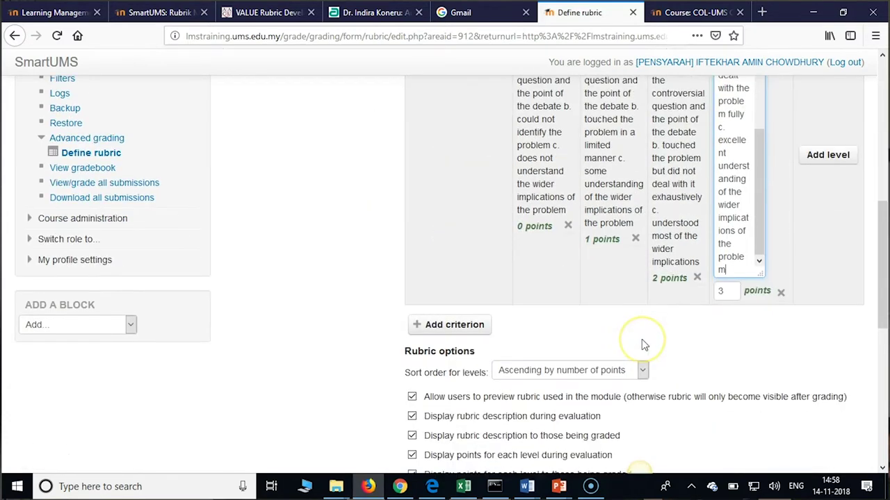
# Step: Add a new criterion to the rubric and copy its name, "Argumentation", from the PDF in Chrome into it in Firefox
pyautogui.click(454, 324)
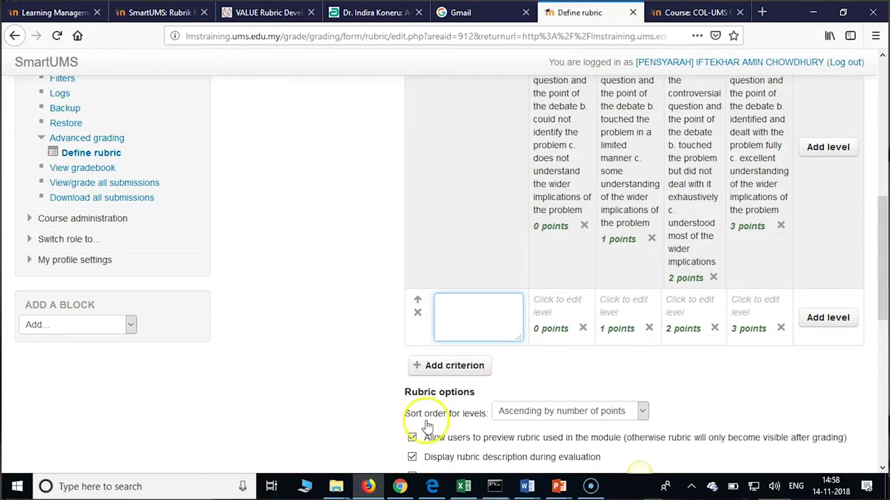
pyautogui.click(399, 486)
pyautogui.scroll(-2, 373, 378)
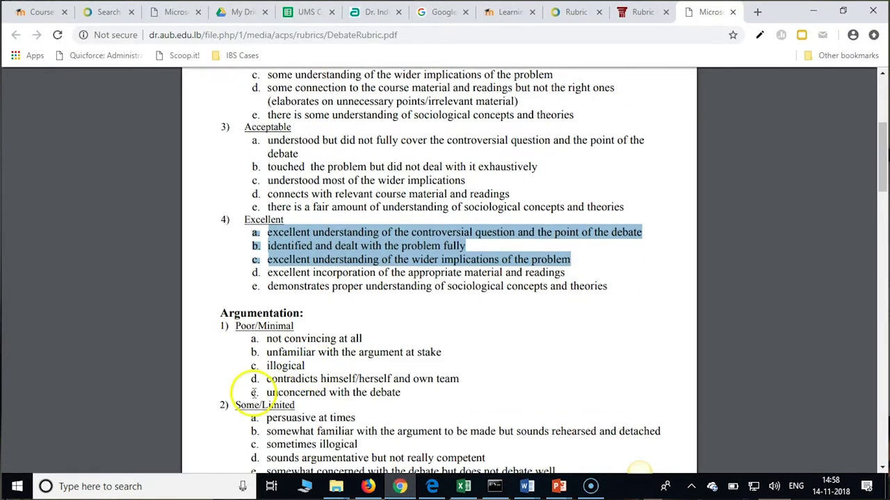
pyautogui.moveTo(220, 313); pyautogui.dragTo(314, 314)
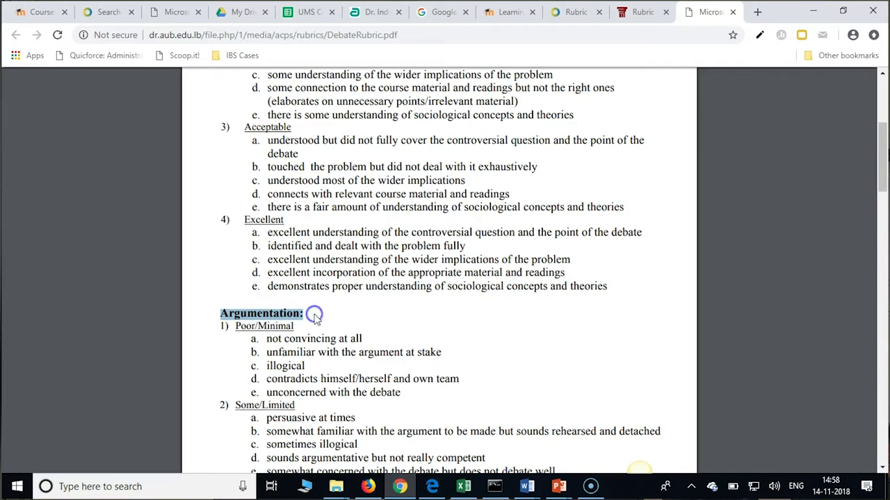
pyautogui.click(368, 486)
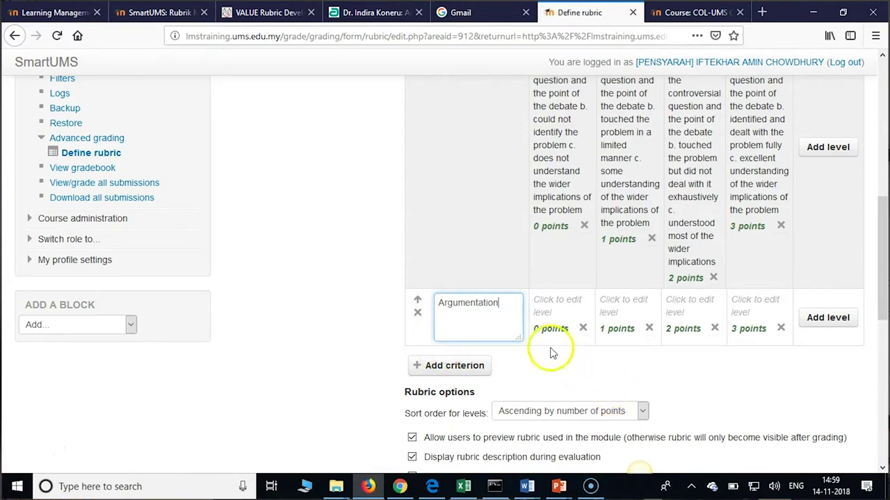
# Step: Copy "Poor/Minimal" from the Argumentation section of the PDF in Chrome into the Argumentation criterion's 0-point level in Firefox
pyautogui.click(542, 306)
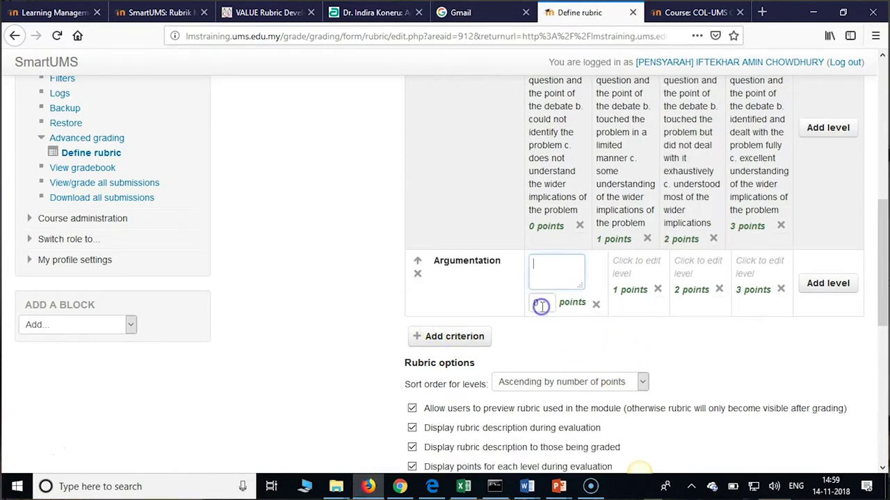
pyautogui.click(399, 487)
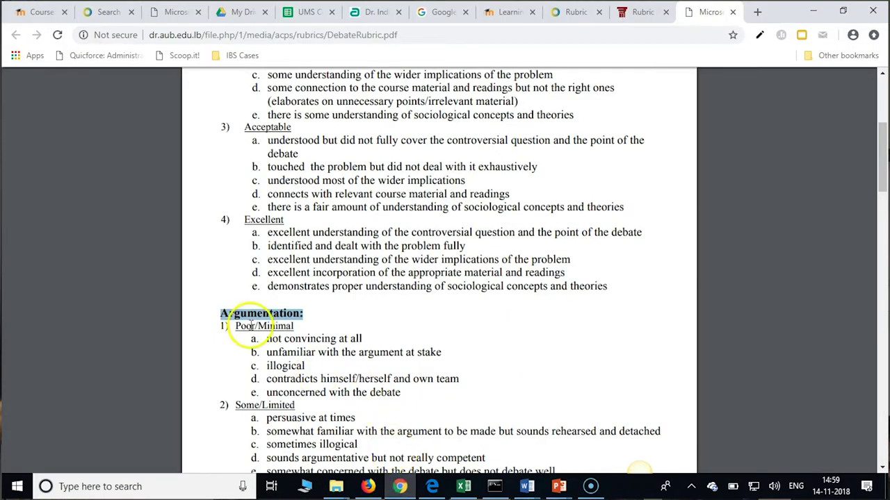
pyautogui.moveTo(234, 326); pyautogui.dragTo(274, 326)
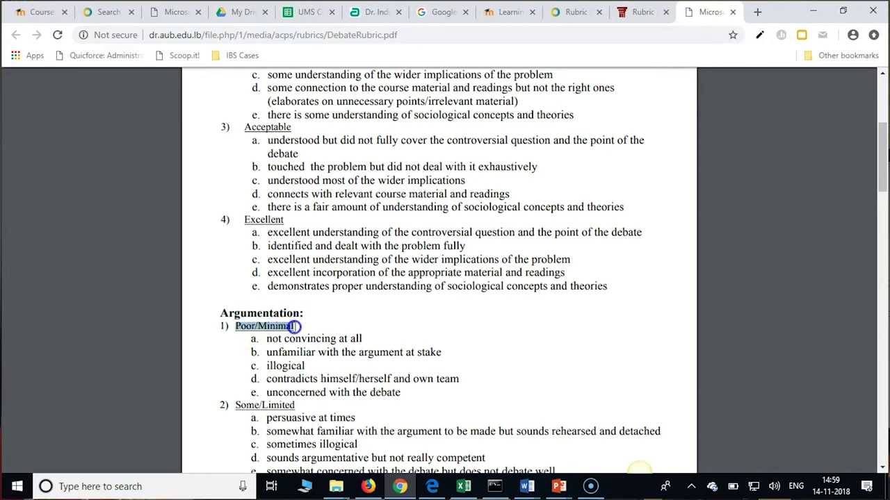
pyautogui.click(369, 486)
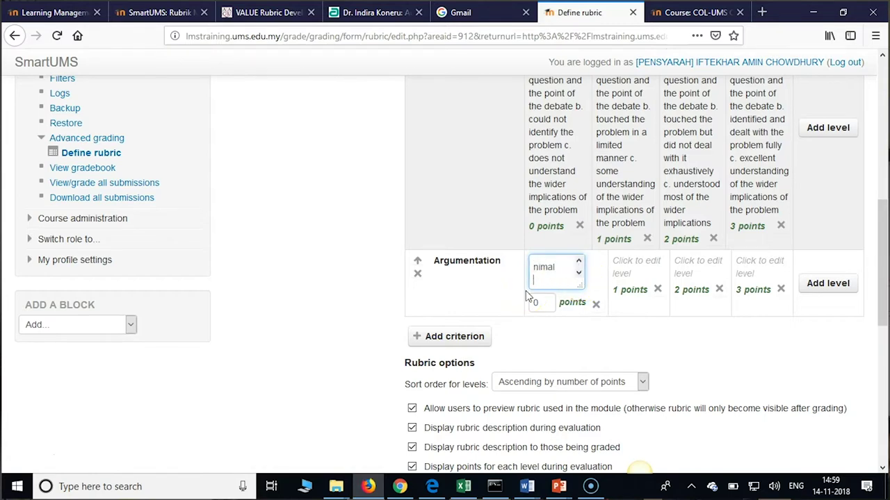
# Step: Copy Argumentation descriptors a to c under Poor/Minimal from the PDF in Chrome into the 0-point level in Firefox, below its heading
pyautogui.click(400, 487)
pyautogui.moveTo(236, 337); pyautogui.dragTo(306, 371)
pyautogui.hotkey('ctrl', 'c')
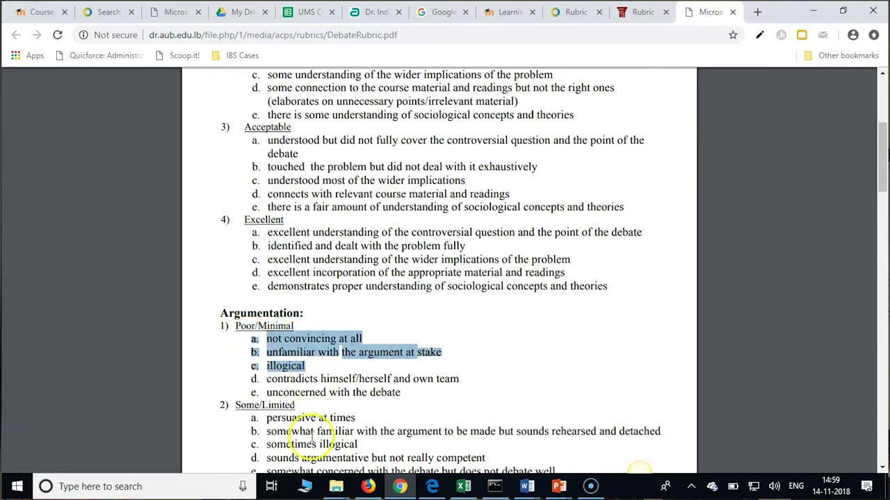
pyautogui.click(368, 486)
pyautogui.hotkey('ctrl', 'v')
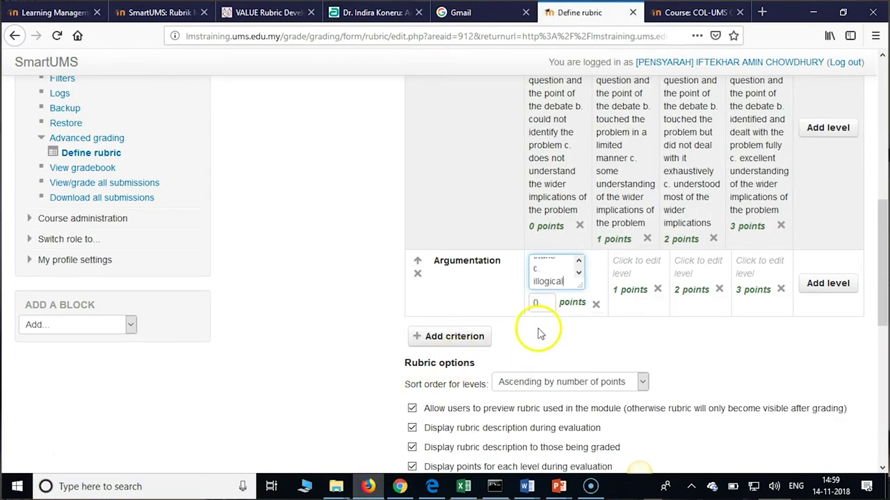
# Step: Copy "Some/Limited" from the Argumentation section of the PDF in Chrome into the Argumentation criterion's 1-point level in Firefox
pyautogui.click(644, 260)
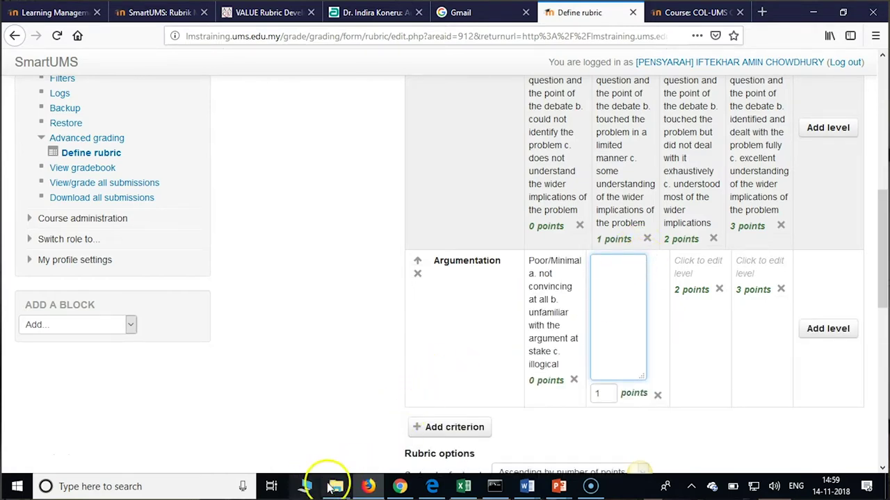
pyautogui.click(399, 487)
pyautogui.moveTo(233, 407); pyautogui.dragTo(293, 408)
pyautogui.hotkey('ctrl', 'c')
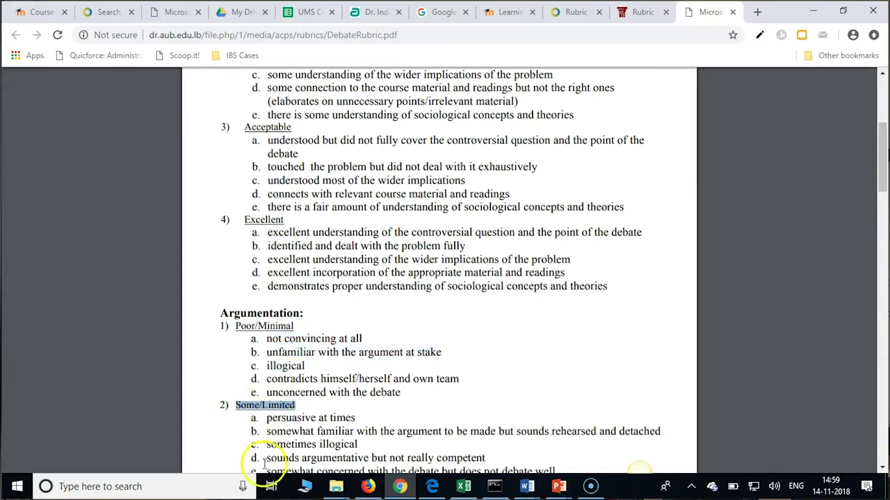
pyautogui.click(369, 486)
pyautogui.hotkey('ctrl', 'v')
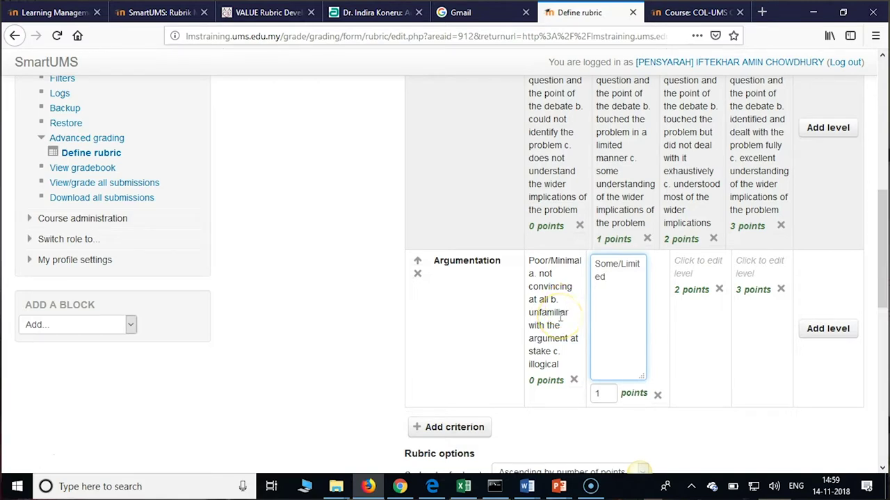
# Step: Copy Argumentation descriptors a to c under Some/Limited from the PDF in Chrome into the 1-point level in Firefox, below its heading
pyautogui.click(399, 487)
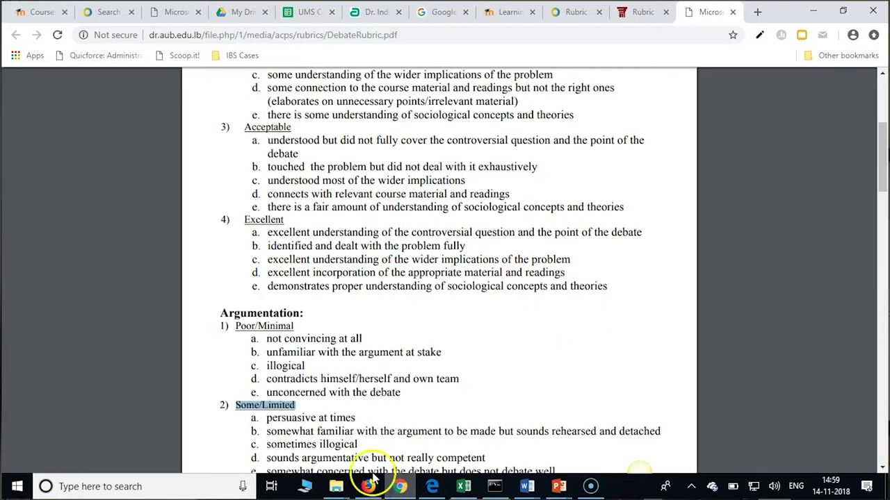
pyautogui.moveTo(252, 419); pyautogui.dragTo(356, 445)
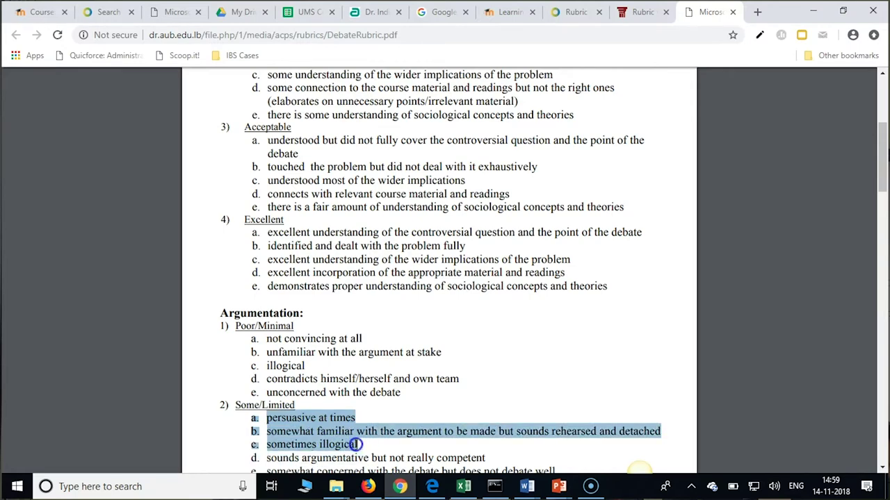
pyautogui.click(368, 486)
pyautogui.hotkey('ctrl', 'v')
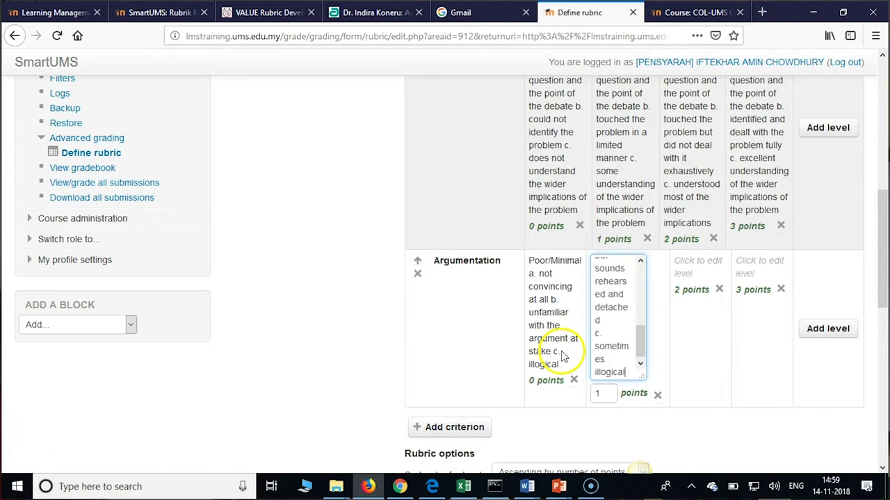
# Step: Copy "Acceptable" from the Argumentation section of the PDF in Chrome into the Argumentation criterion's 2-point level in Firefox
pyautogui.click(701, 265)
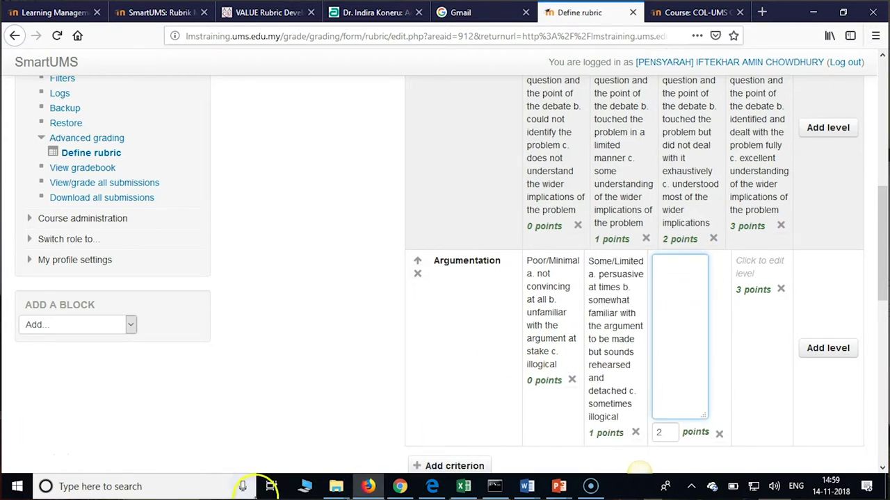
pyautogui.click(400, 486)
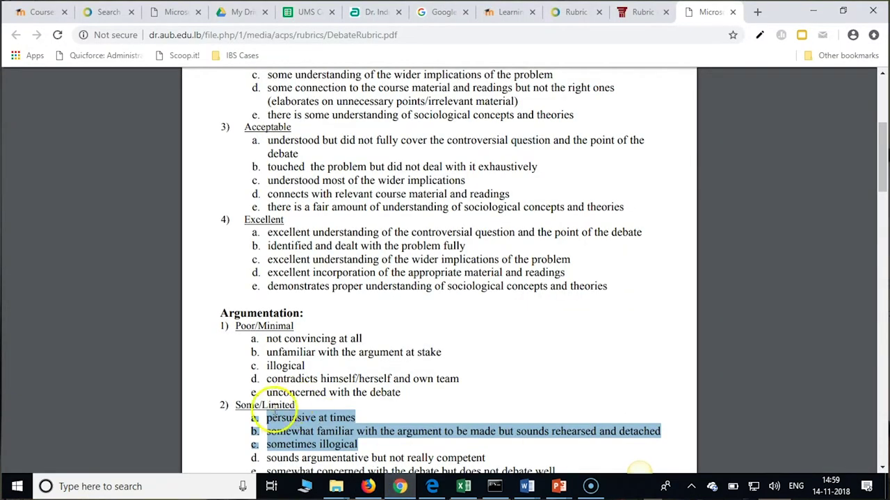
pyautogui.scroll(-5, 273, 410)
pyautogui.moveTo(237, 327); pyautogui.dragTo(254, 327)
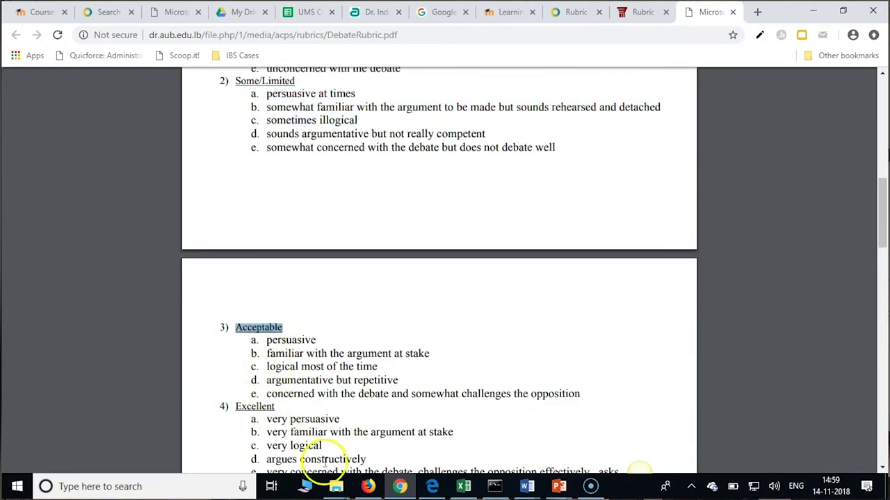
pyautogui.click(368, 487)
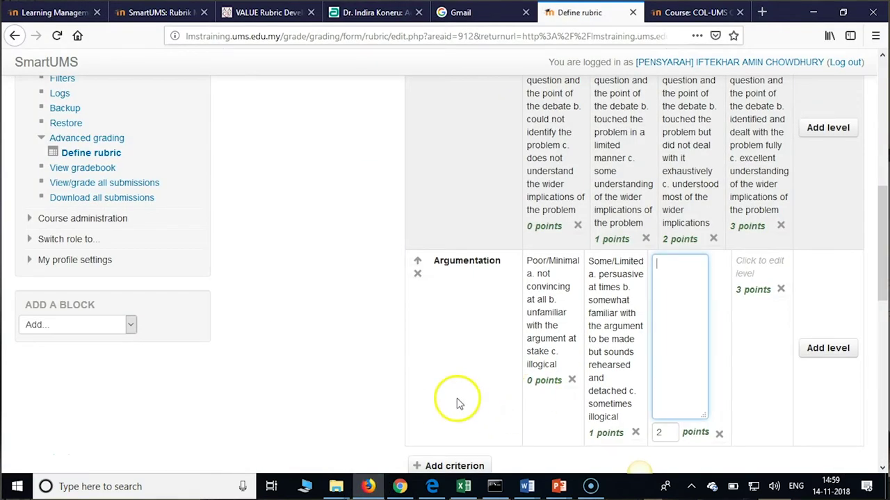
# Step: Copy Argumentation descriptors a to c under Acceptable from the PDF in Chrome into the 2-point level in Firefox, below its heading
pyautogui.click(399, 487)
pyautogui.moveTo(256, 338); pyautogui.dragTo(343, 364)
pyautogui.hotkey('ctrl', 'c')
pyautogui.click(368, 487)
pyautogui.hotkey('ctrl', 'v')
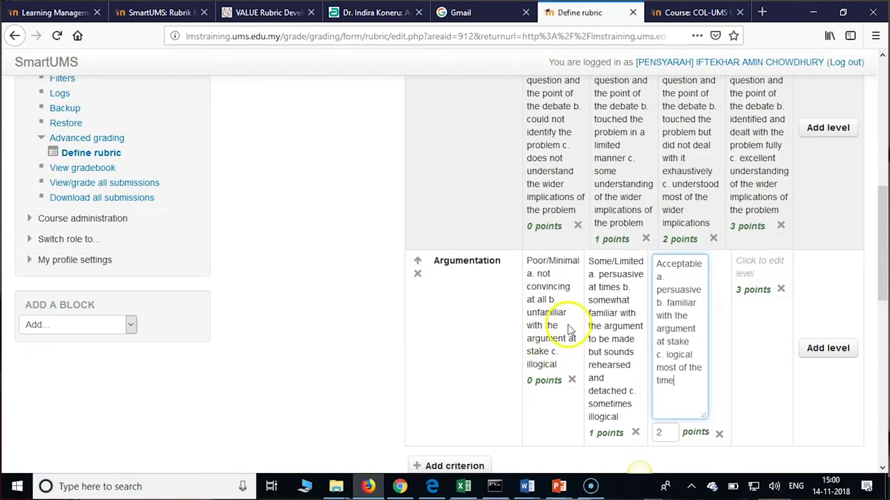
# Step: Copy "Excellent" from the Argumentation section of the PDF in Chrome into the Argumentation criterion's 3-point level in Firefox
pyautogui.click(760, 262)
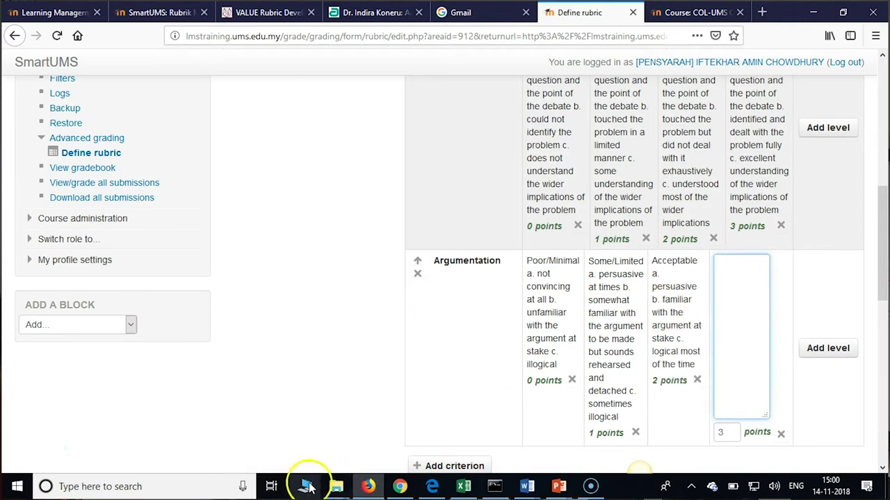
pyautogui.click(400, 487)
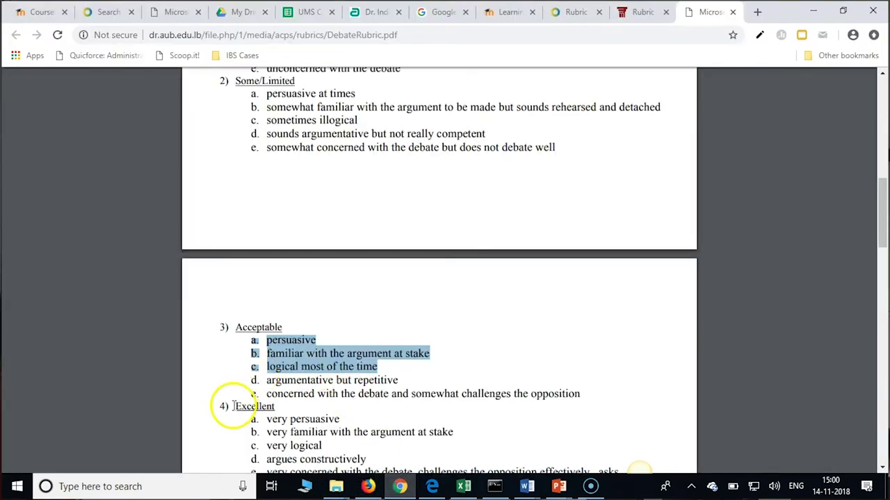
pyautogui.moveTo(234, 407); pyautogui.dragTo(278, 412)
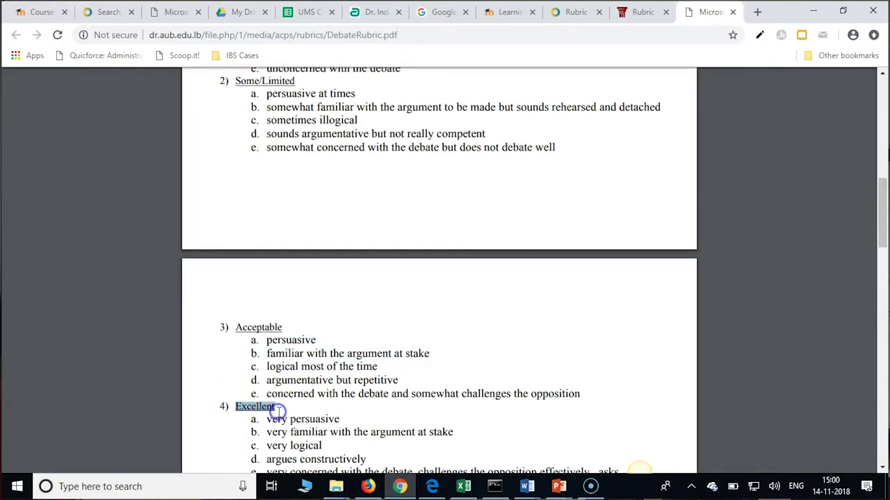
pyautogui.click(368, 487)
pyautogui.hotkey('ctrl', 'v')
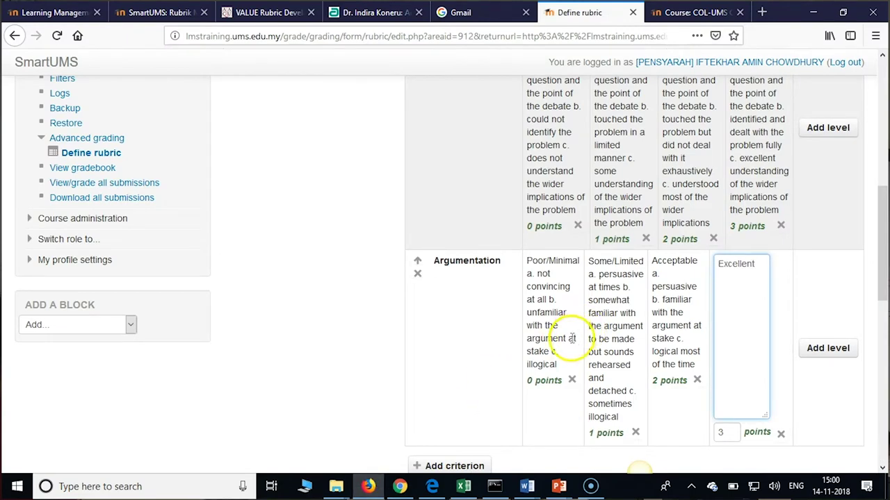
# Step: Copy Argumentation descriptors a to c under Excellent from the PDF in Chrome into the 3-point level in Firefox, below its heading
pyautogui.click(399, 486)
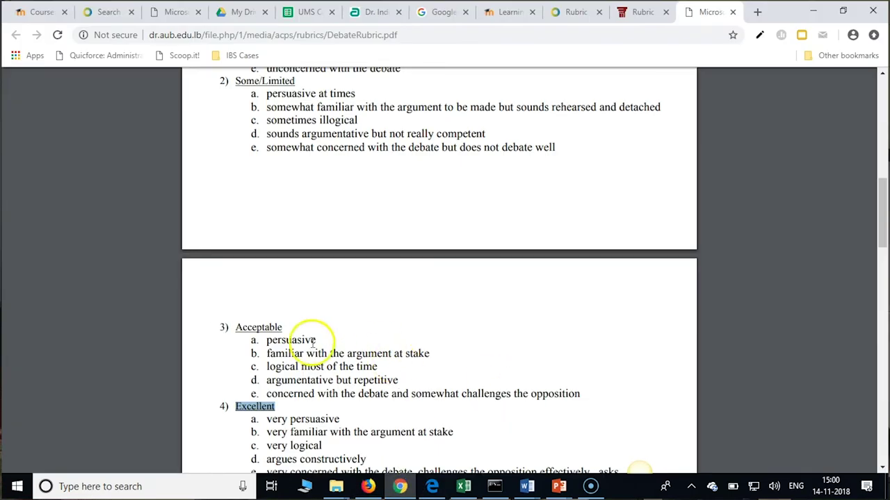
pyautogui.moveTo(249, 419); pyautogui.dragTo(321, 445)
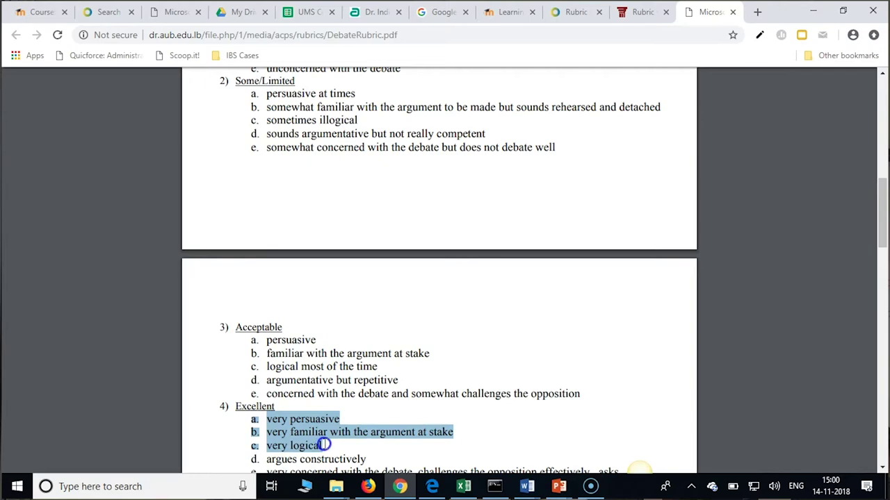
pyautogui.click(368, 487)
pyautogui.hotkey('ctrl', 'v')
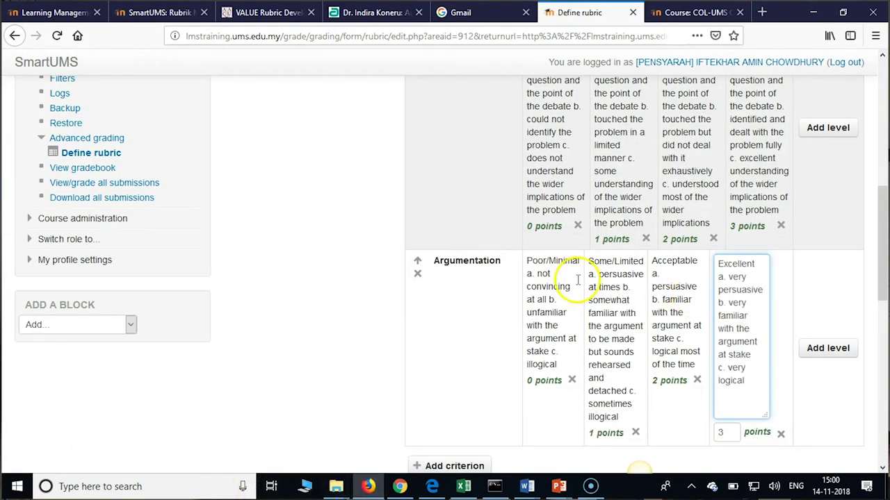
# Step: Review the completed Argumentation criterion in the rubric form and switch back to the debate rubric PDF in Chrome
pyautogui.scroll(-5, 572, 282)
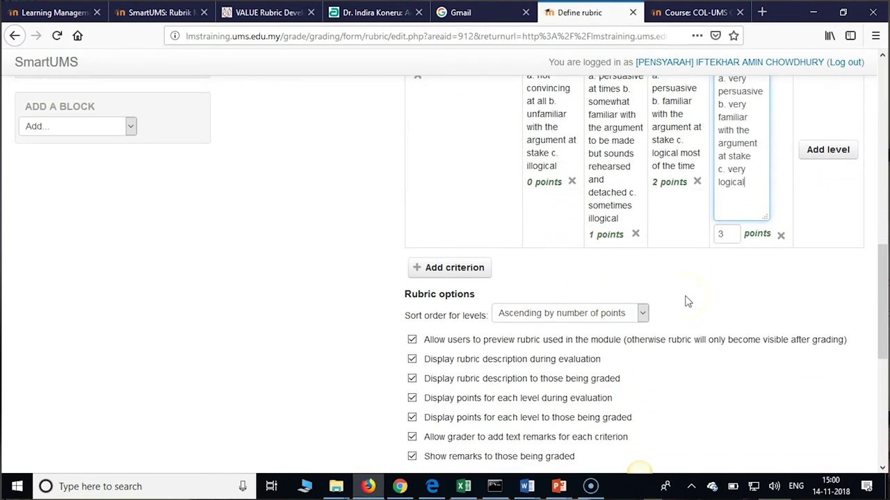
pyautogui.scroll(6, 684, 306)
pyautogui.scroll(-5, 681, 298)
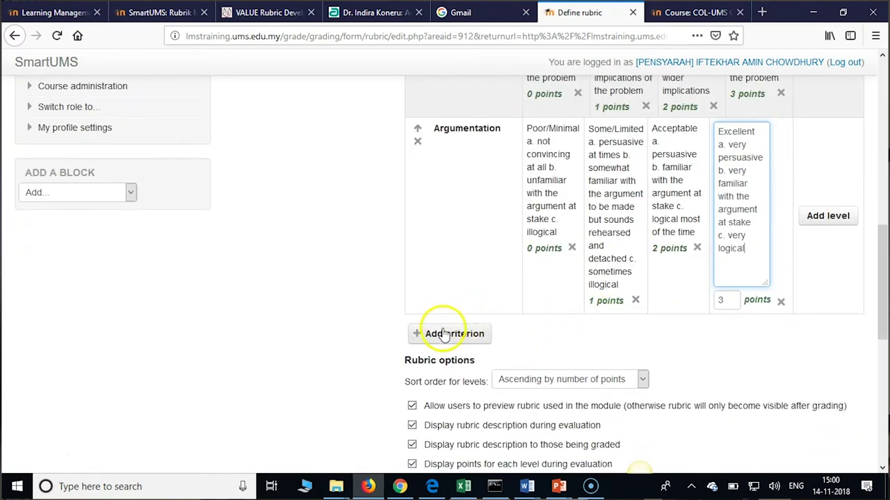
pyautogui.click(400, 486)
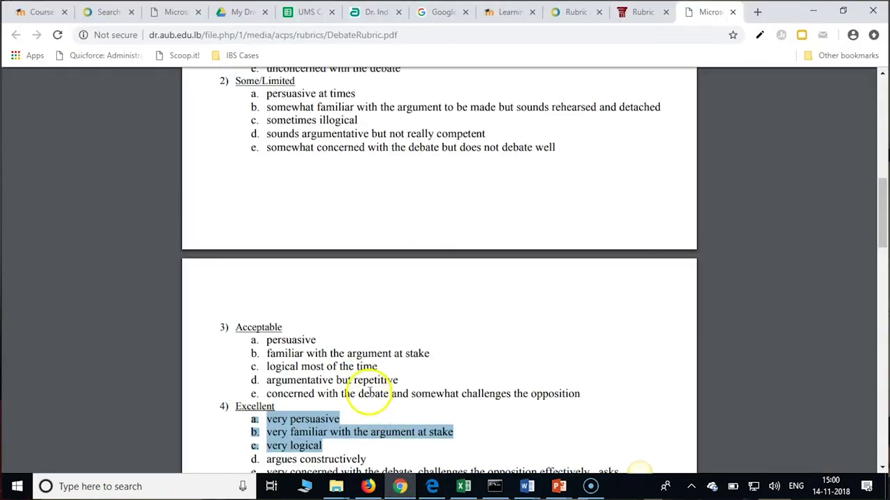